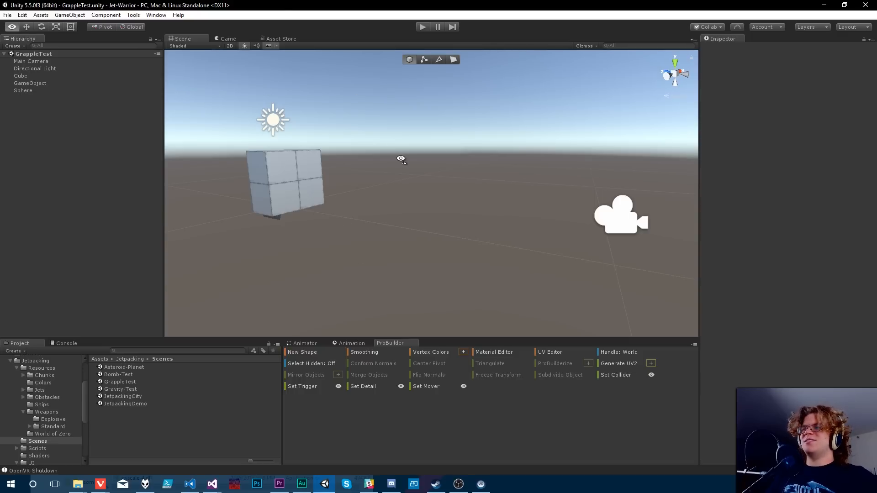
Run the scene and select the stone-textured rope in the Scene view to inspect its components.
right_click_drag(399, 157, 409, 160)
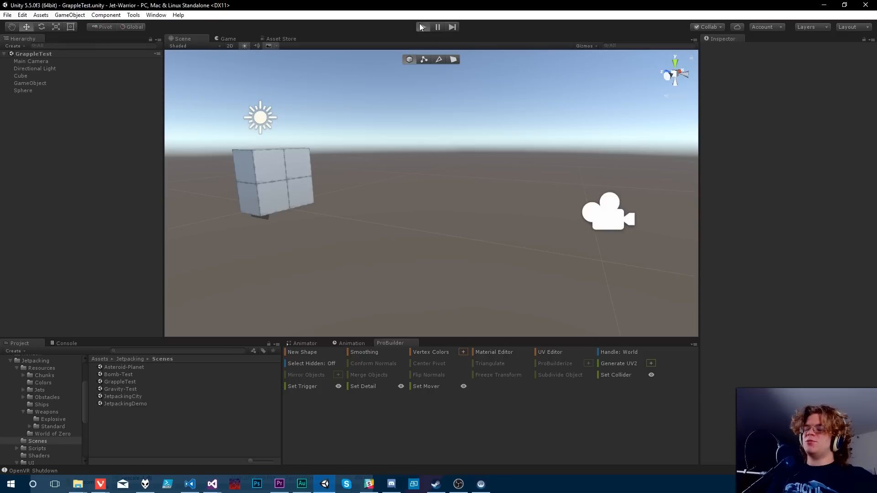
left_click(421, 27)
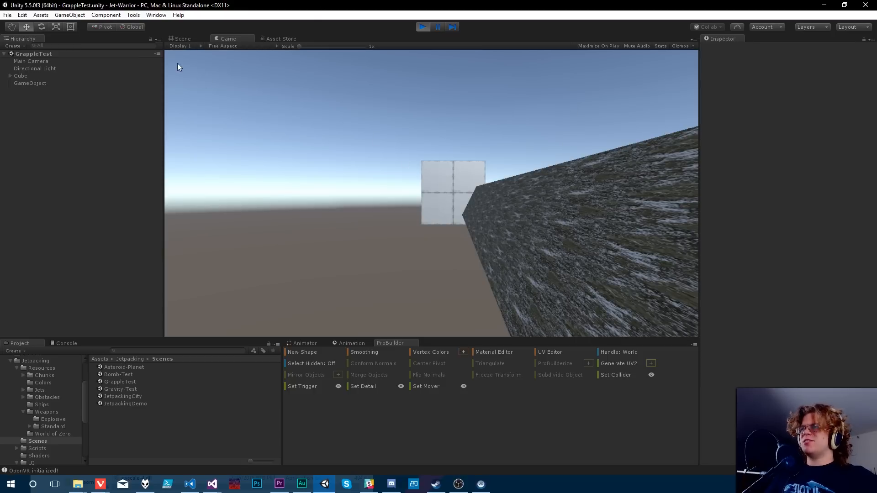
left_click(183, 39)
right_click_drag(499, 234, 506, 190)
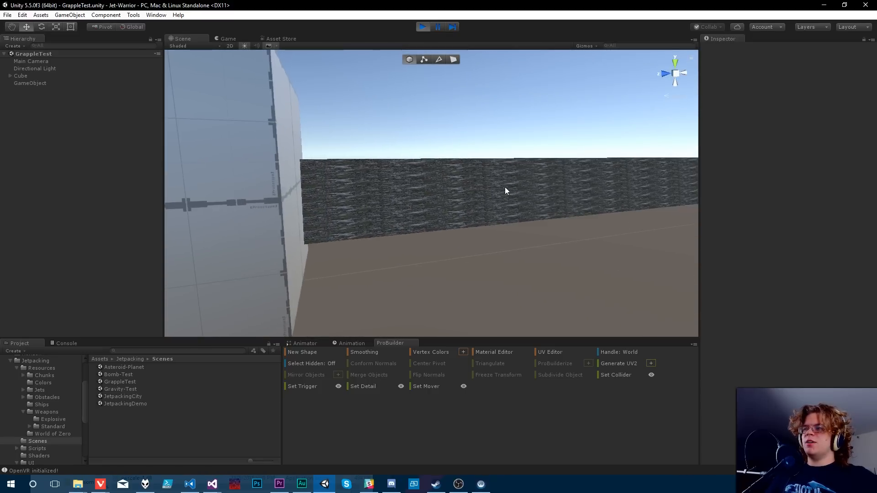
left_click(437, 212)
right_click_drag(436, 212, 503, 221)
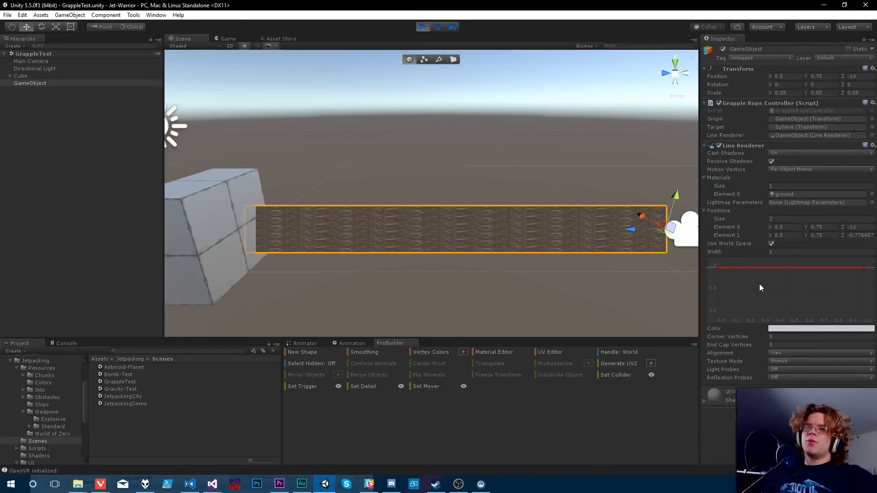
Examine the rope's Line Renderer width curve and its shape in the scene, and stop play mode.
mouse_move(789, 268)
left_mouse_down()
mouse_move(789, 309)
mouse_move(788, 263)
left_mouse_up()
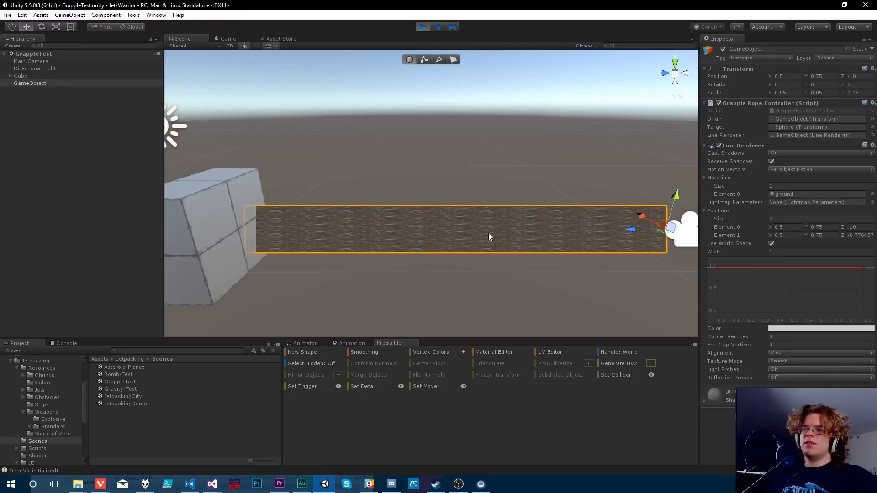
left_click_drag(442, 268, 428, 257, "alt")
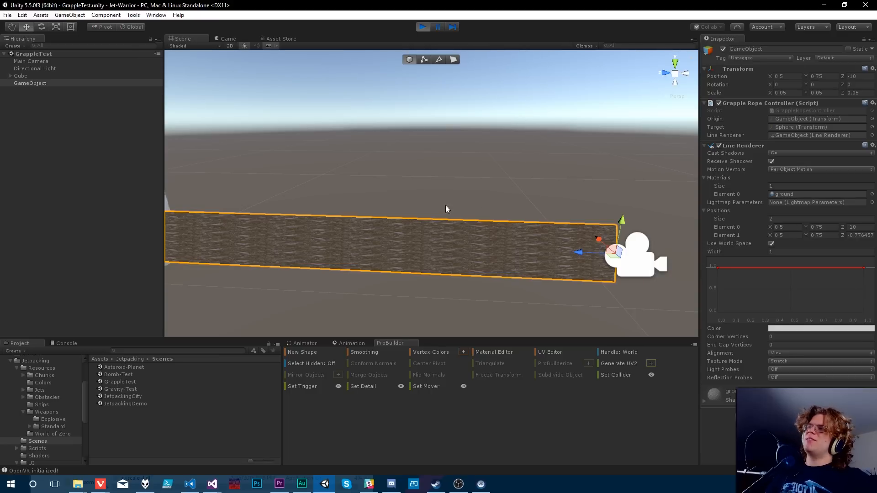
left_click(349, 172)
right_click_drag(480, 181, 405, 187)
left_click(423, 27)
Create a 3D sphere and set its position to X 0, Y 0, Z 0.
right_click_drag(493, 218, 533, 225)
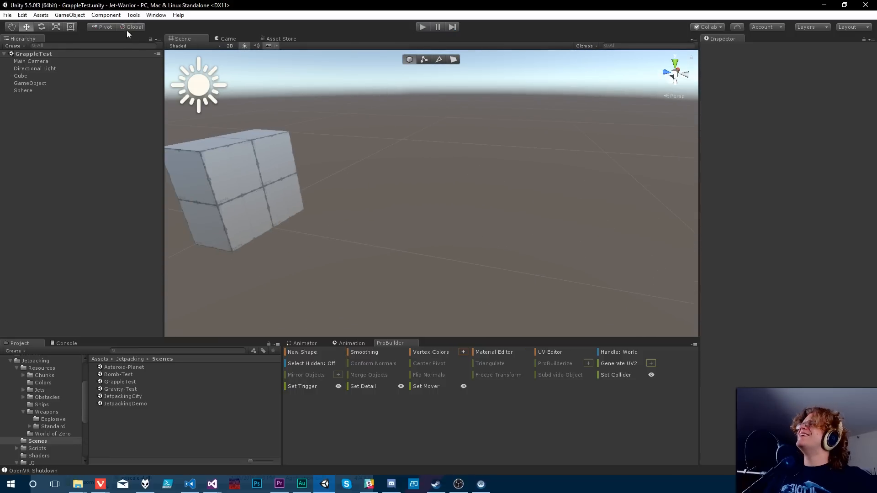
left_click(71, 15)
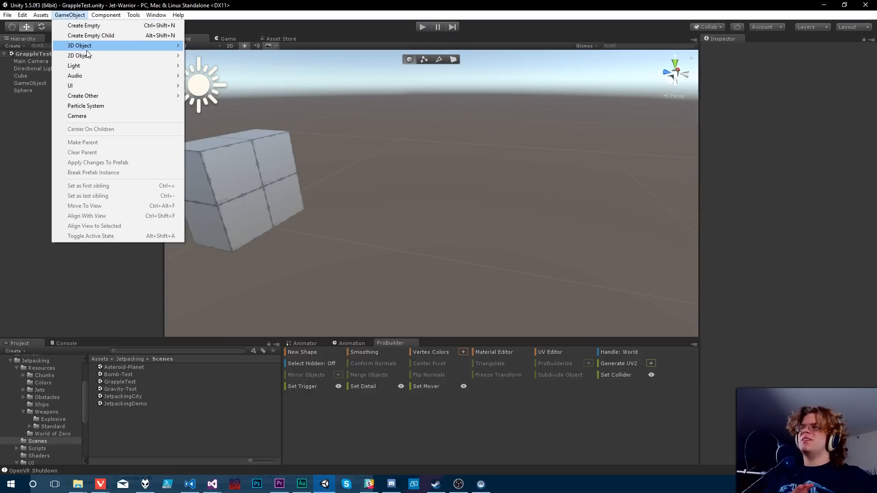
mouse_move(87, 52)
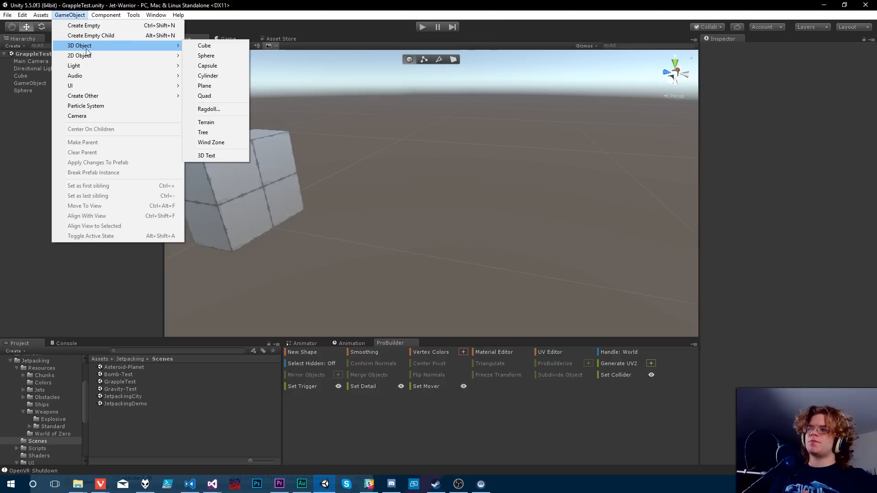
left_click(213, 56)
right_click_drag(430, 174, 480, 163)
type("0")
left_click(800, 77)
type("0")
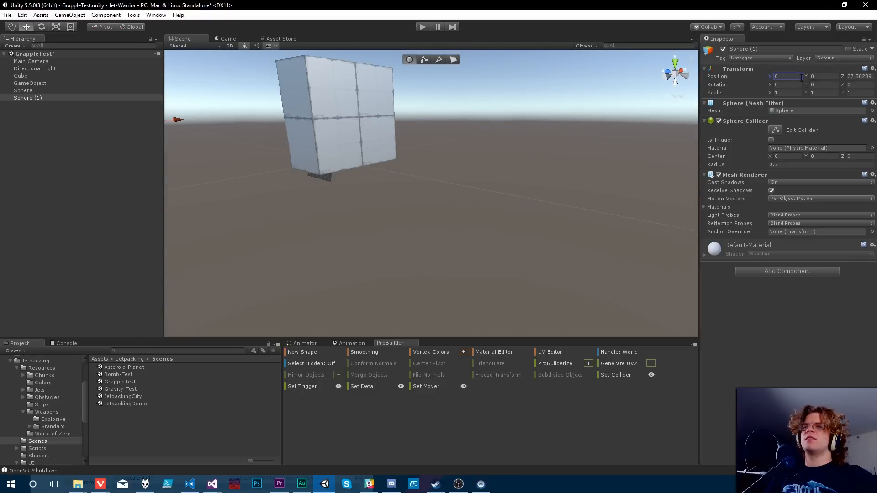
left_click(857, 78)
type("0")
Rename the new sphere at the origin as Rope Origin.
right_click_drag(442, 176, 407, 158)
mouse_move(383, 160)
left_mouse_down()
mouse_move(388, 173)
mouse_move(390, 160)
left_mouse_up()
right_click_drag(390, 160, 544, 172)
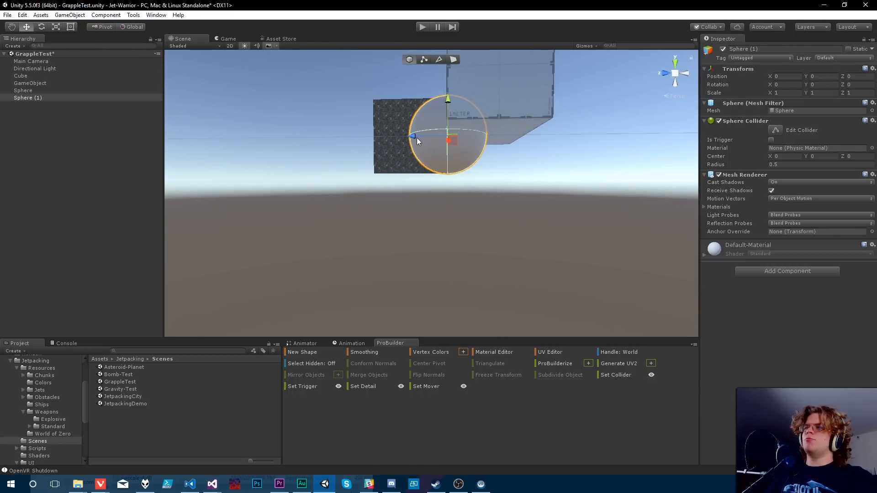
right_click_drag(421, 138, 505, 233)
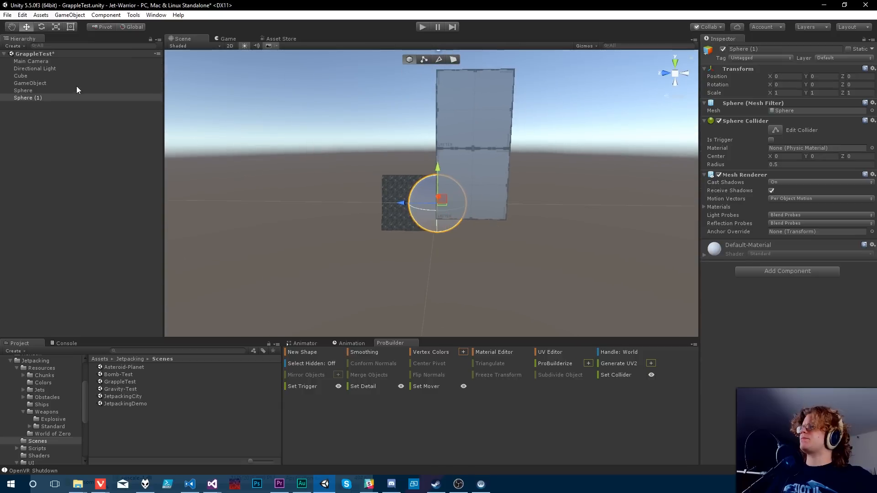
left_click(35, 98)
left_click(32, 99)
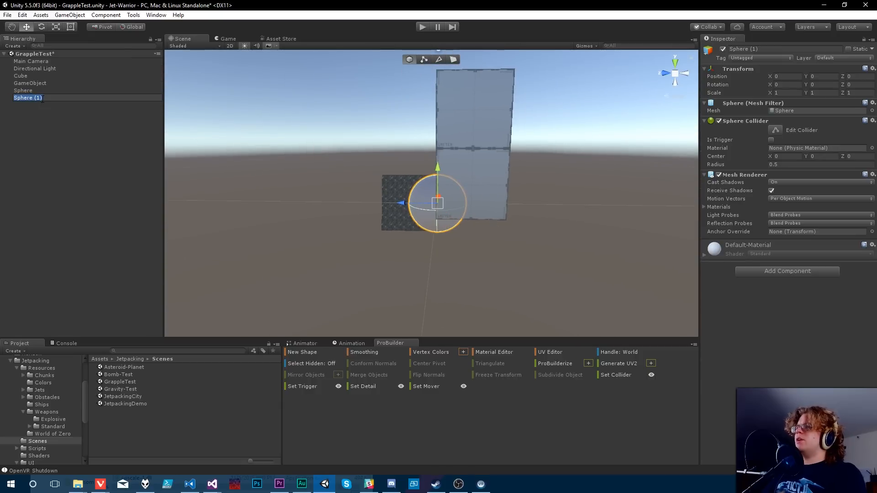
type("Rope Origin")
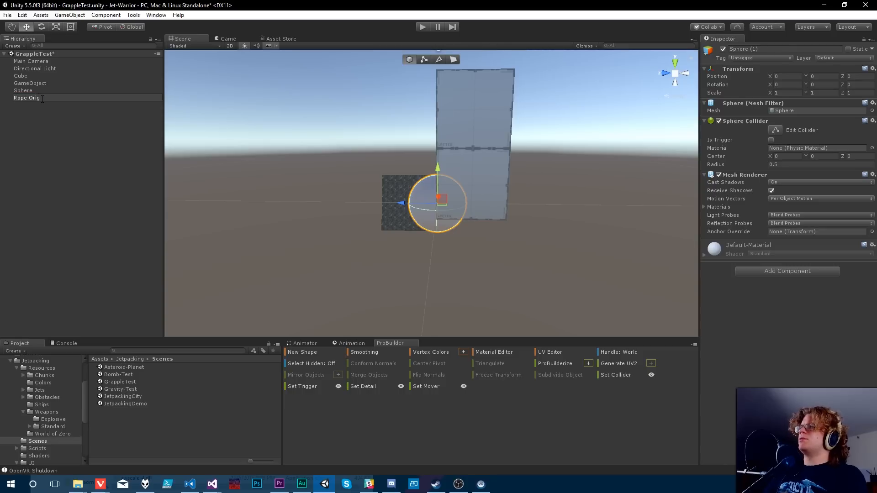
key("Return")
Duplicate the Rope Origin sphere and rename the copy as Rope Player Connection.
key("ctrl+d")
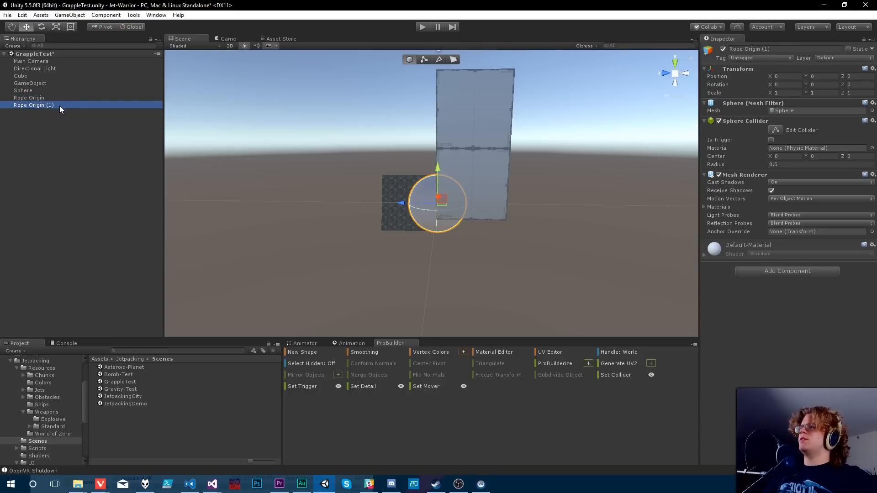
left_click(59, 106)
type("Rope ")
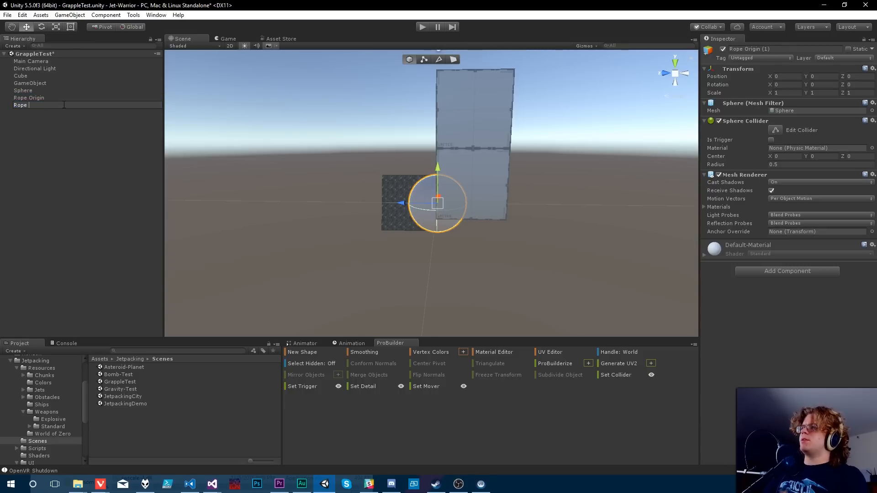
type("Player Connection")
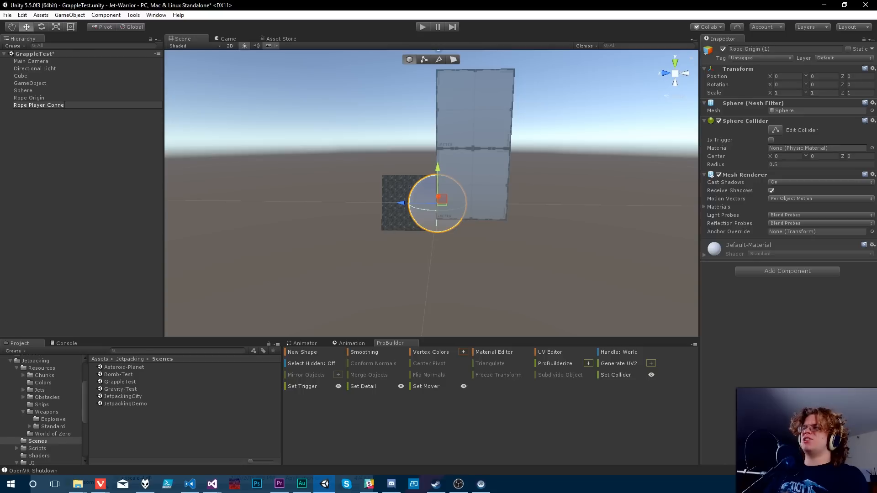
key("Return")
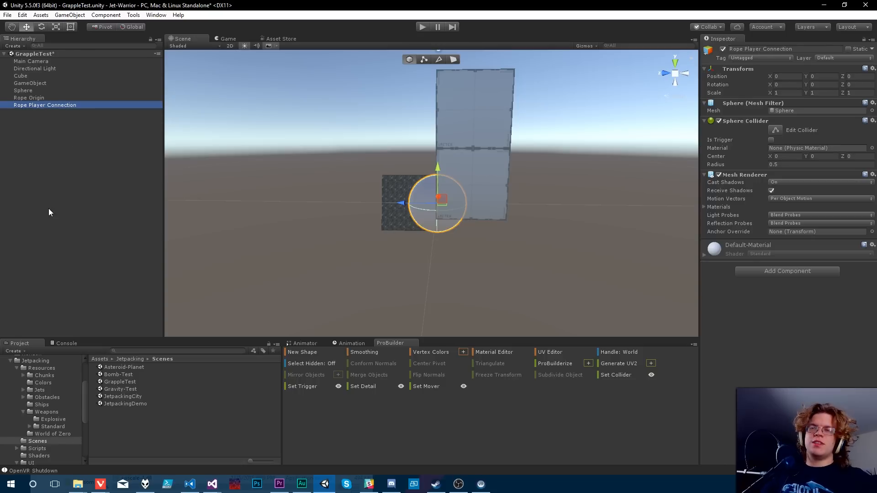
Add a Rigidbody component to both the Rope Origin and Rope Player Connection spheres.
left_click(31, 99, "shift")
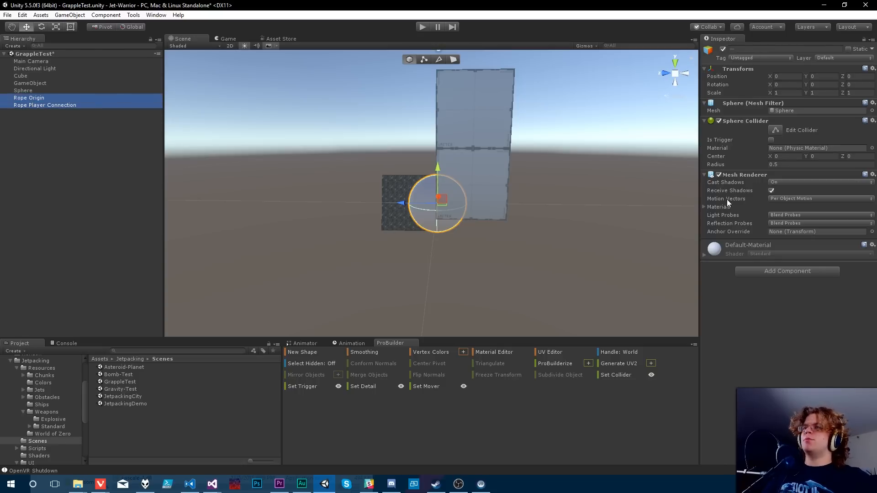
left_click(777, 271)
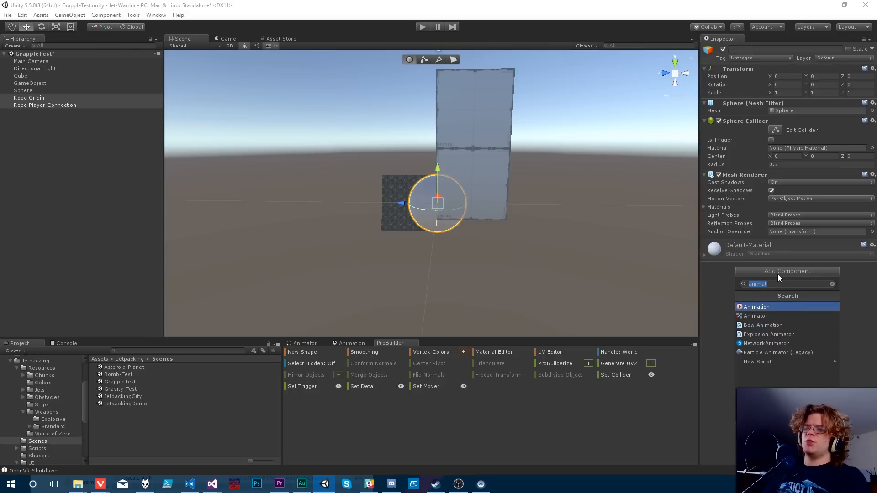
type("Rogod")
key("BackSpace")
key("BackSpace")
key("BackSpace")
key("BackSpace")
type("igid")
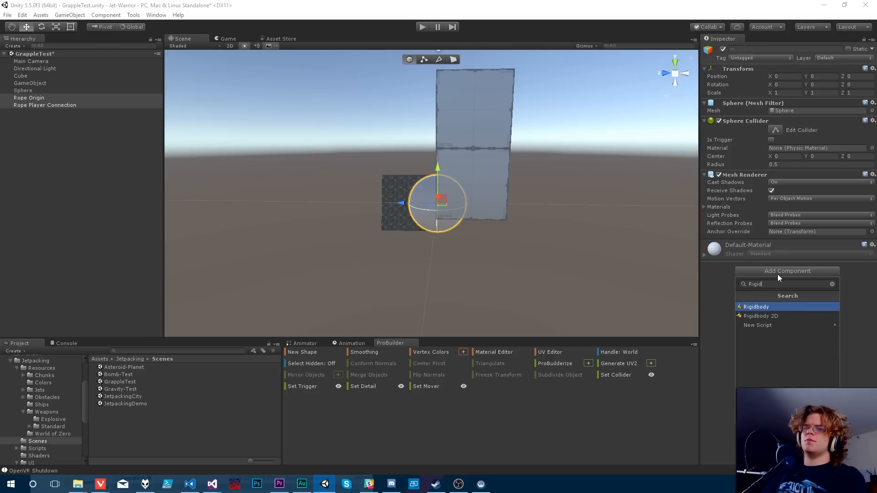
key("Return")
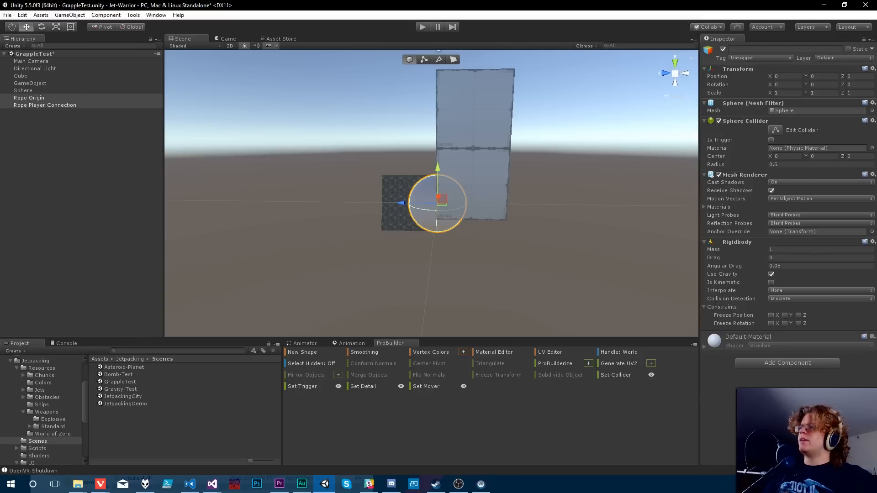
Move the Rope Player Connection sphere away from Rope Origin to about Y -2.25, Z 2.25.
left_click(56, 105)
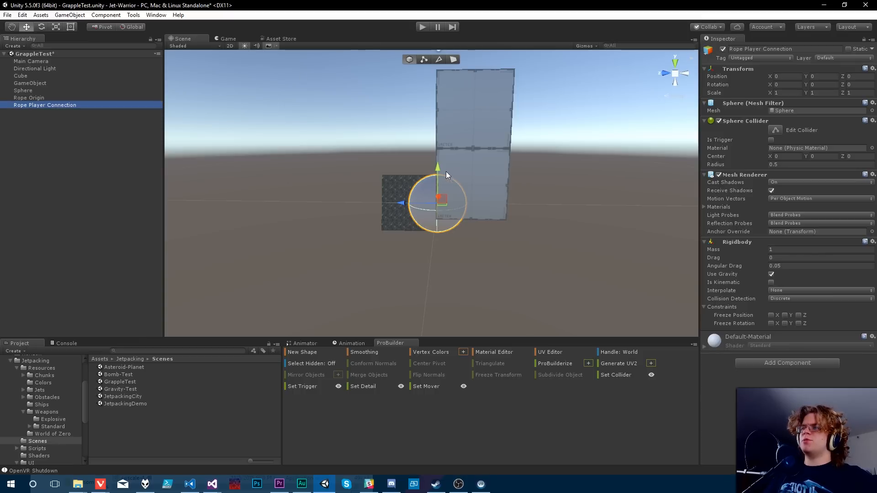
left_click_drag(445, 171, 276, 305)
left_click_drag(391, 297, 392, 239, "alt")
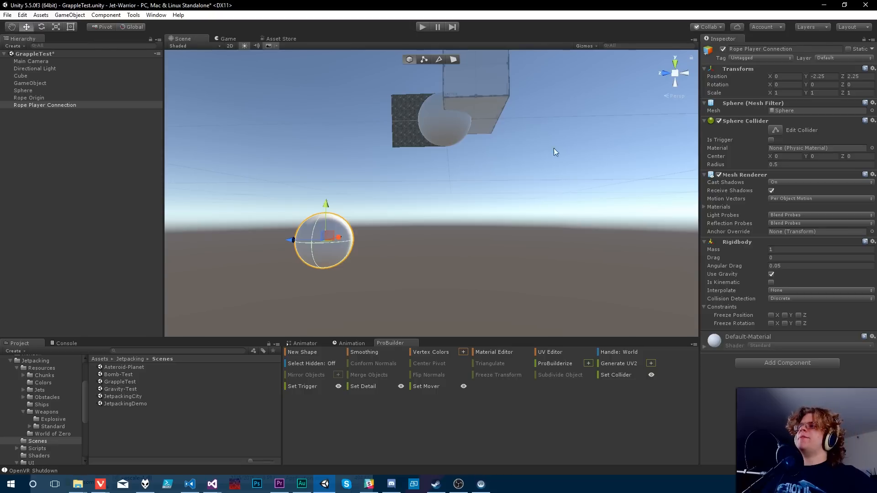
left_click_drag(473, 164, 430, 170, "alt")
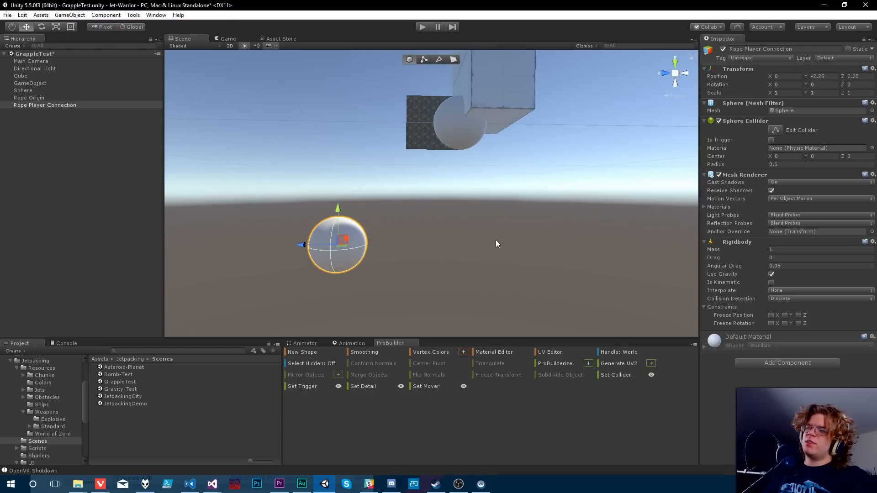
left_click_drag(487, 246, 392, 227, "alt")
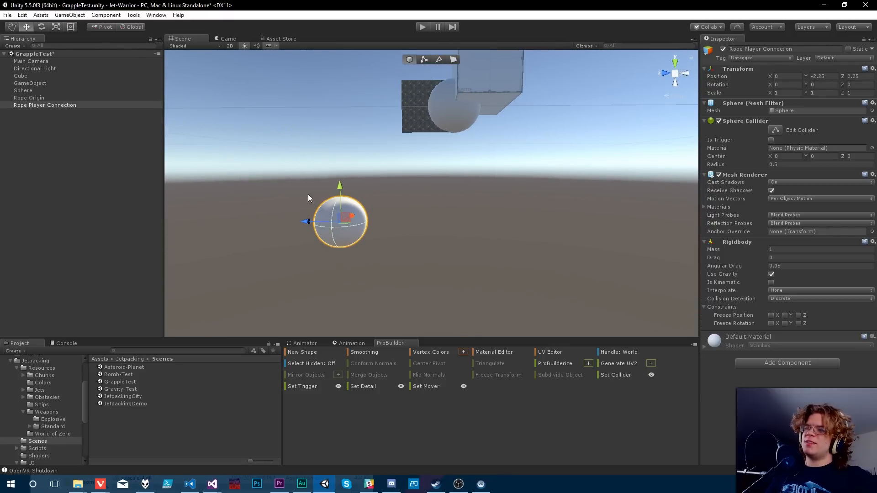
Run the scene with Rope Player Connection selected to check how the two rigidbody spheres behave, and stop it.
left_click(445, 110)
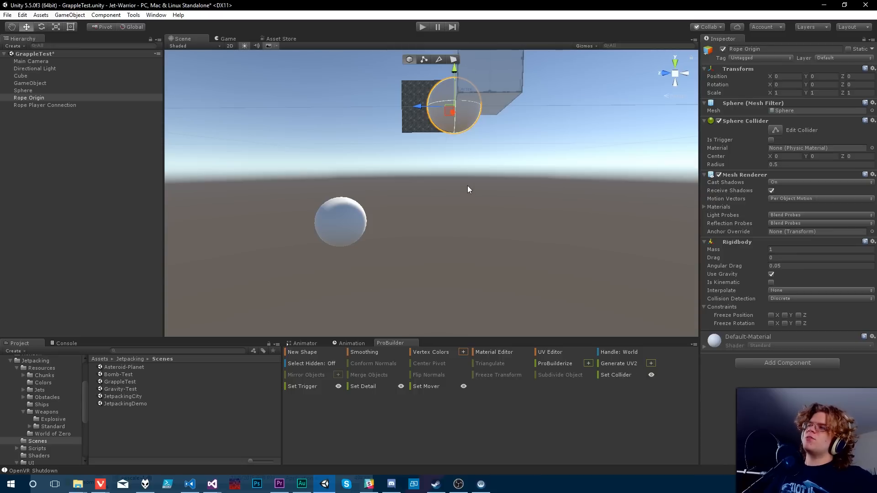
right_click_drag(467, 186, 460, 180)
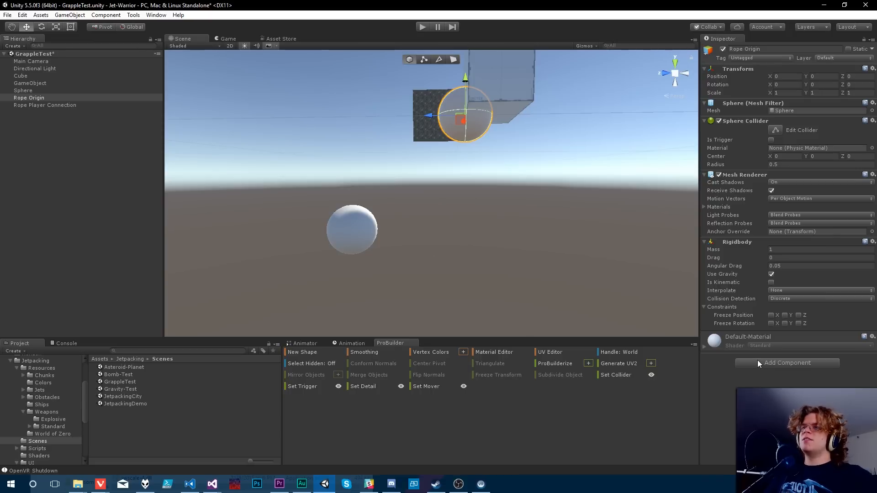
left_click(60, 104)
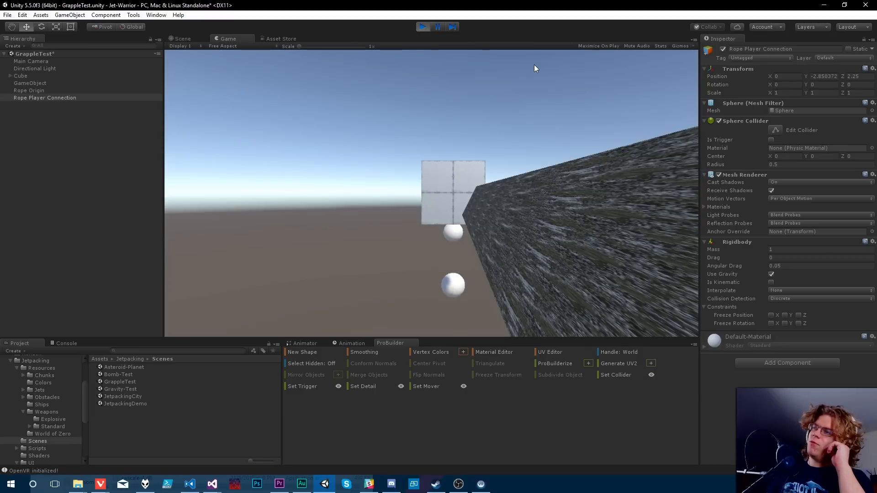
left_click(423, 27)
Make the Rope Origin sphere's Rigidbody kinematic.
left_click(49, 97)
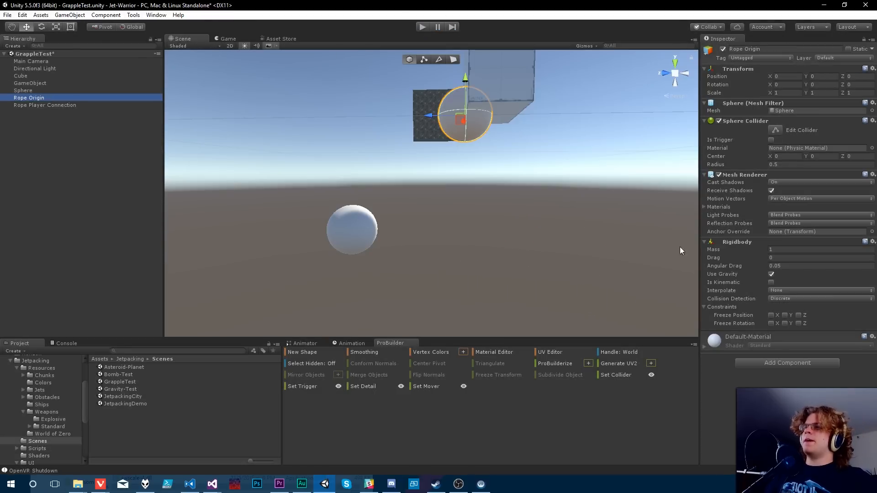
left_click(772, 282)
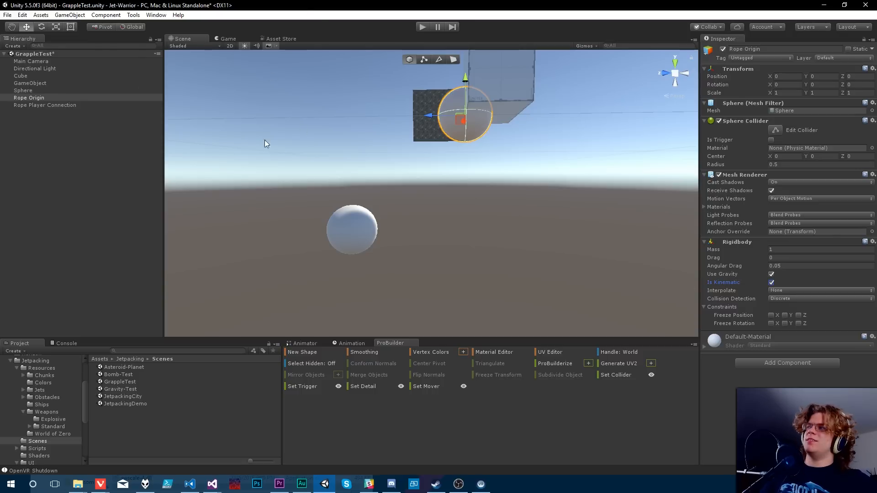
right_click_drag(534, 189, 537, 160)
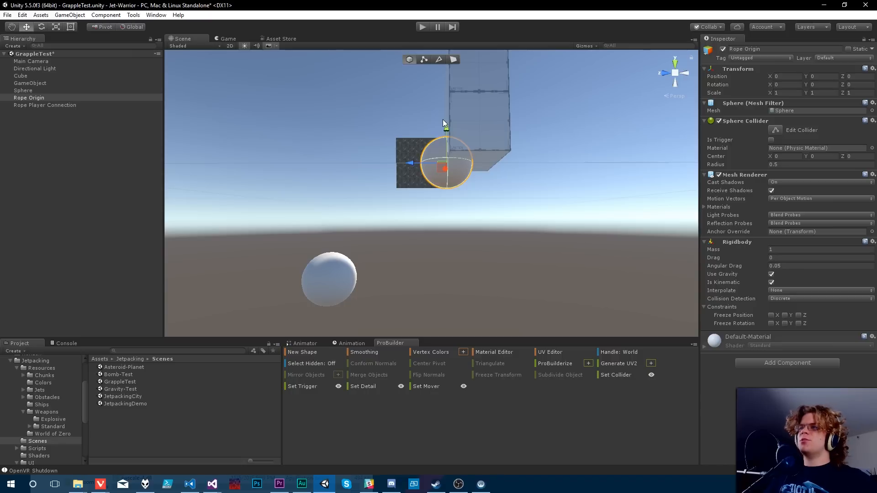
right_click_drag(478, 155, 480, 144)
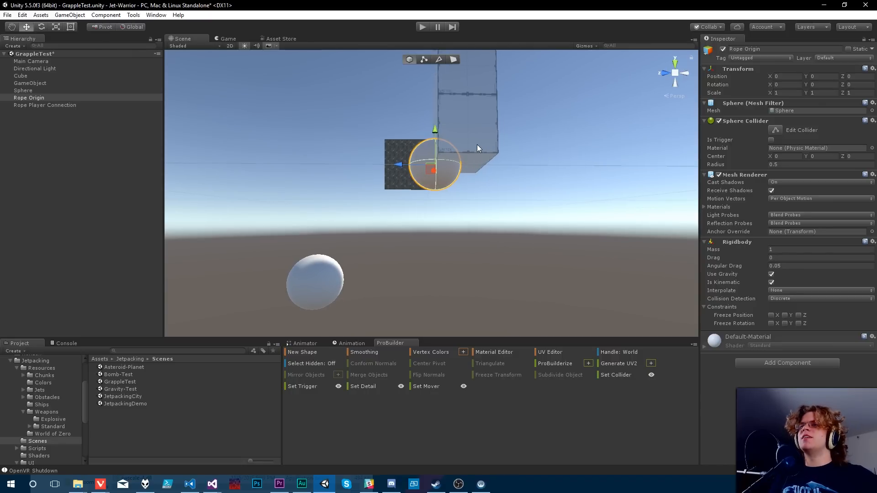
right_click_drag(492, 201, 624, 244)
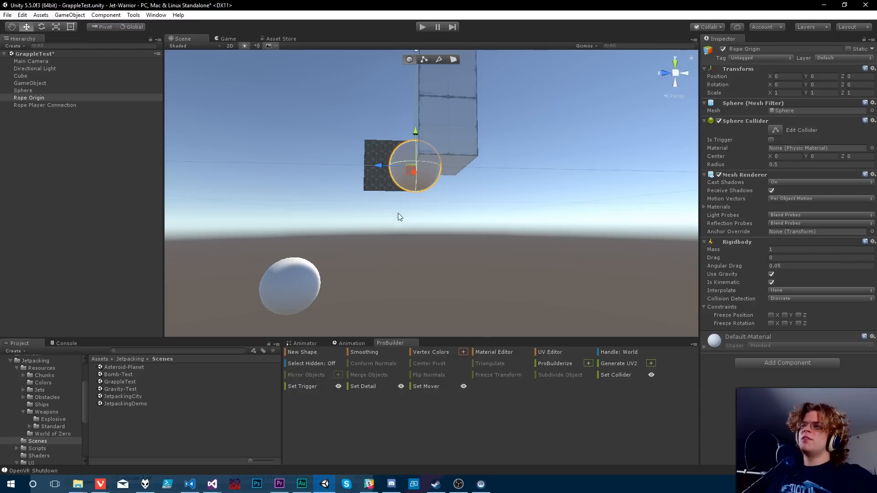
left_click(284, 288)
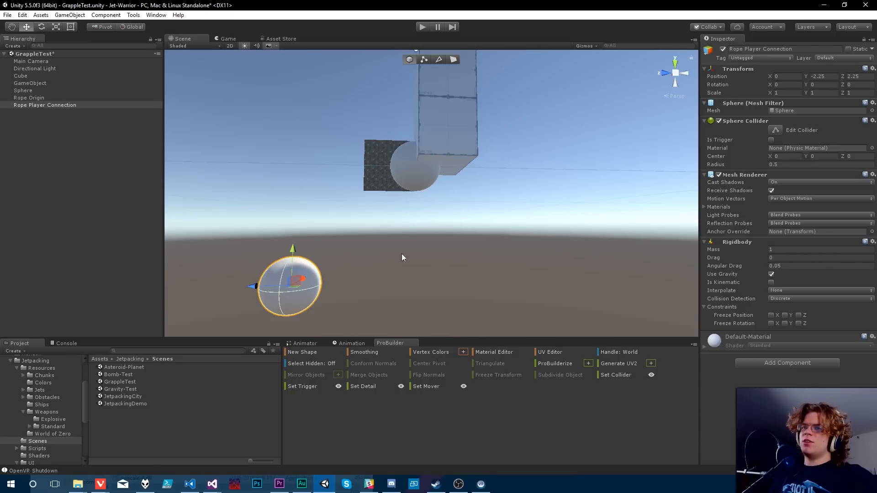
left_click(410, 185)
left_click(283, 298)
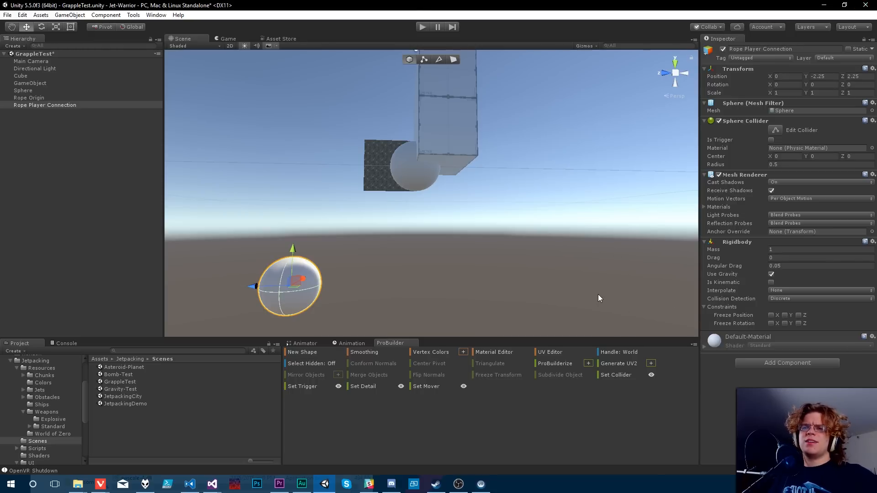
Add a Fixed Joint to the Rope Origin sphere and assign Rope Player Connection as its connected body.
left_click(411, 180)
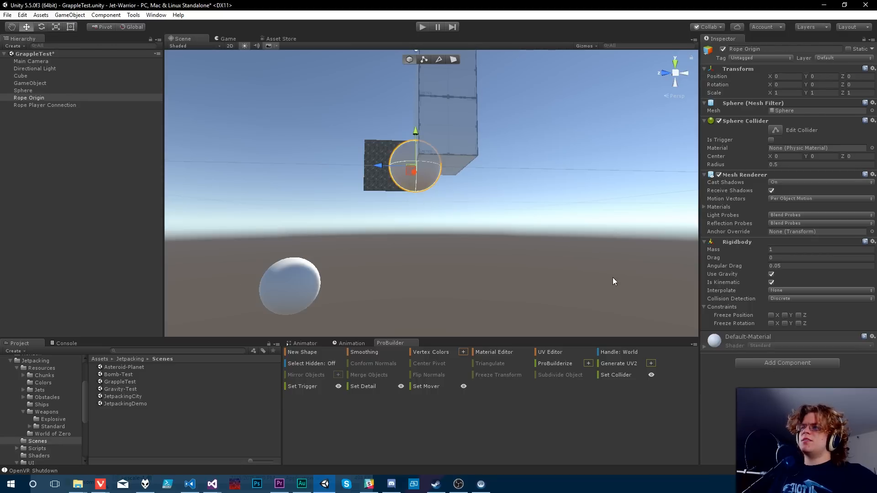
left_click(785, 365)
type("joint")
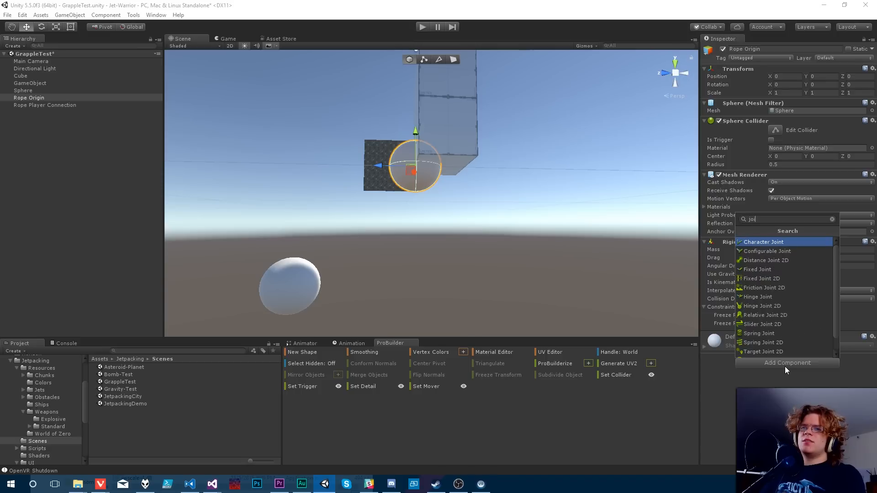
key("Down")
key("Down")
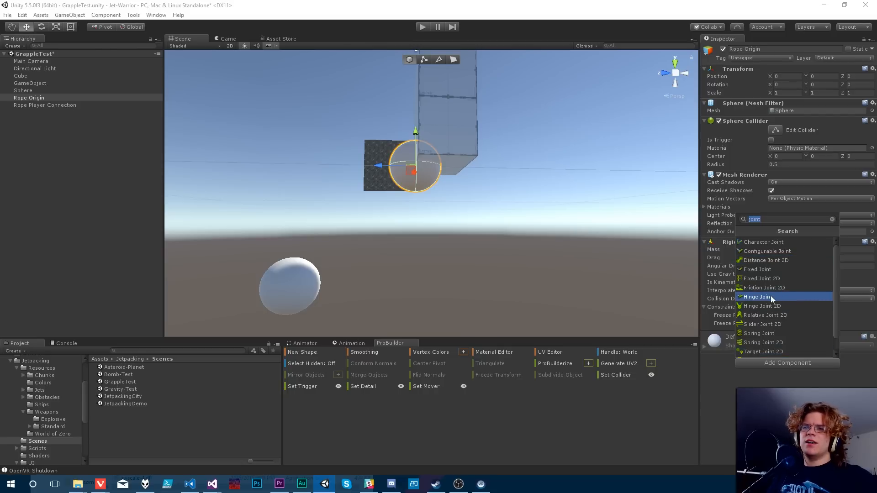
left_click(762, 268)
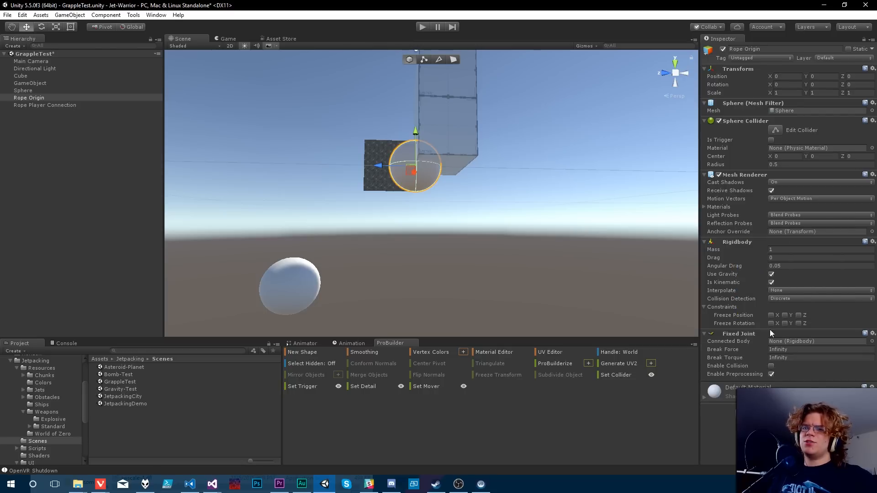
left_click_drag(15, 105, 790, 342)
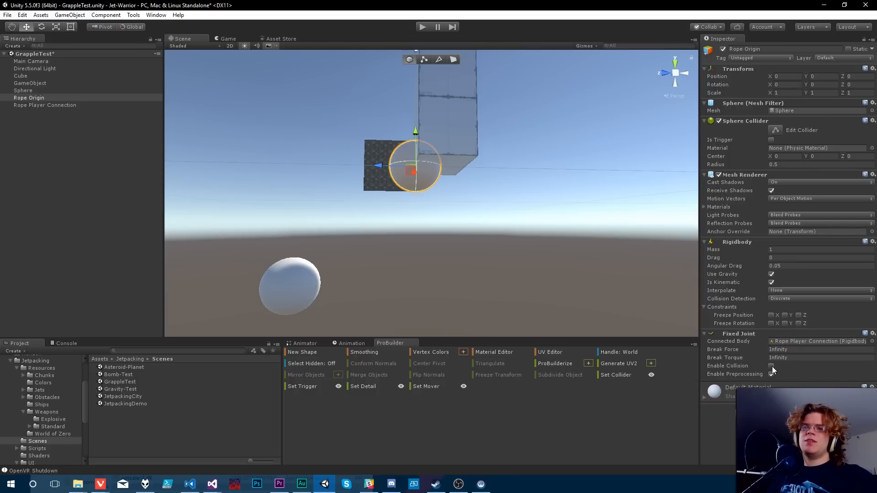
Run the scene to test the Fixed Joint, briefly switching Rope Origin's Is Kinematic off and on, and stop it.
left_click(422, 27)
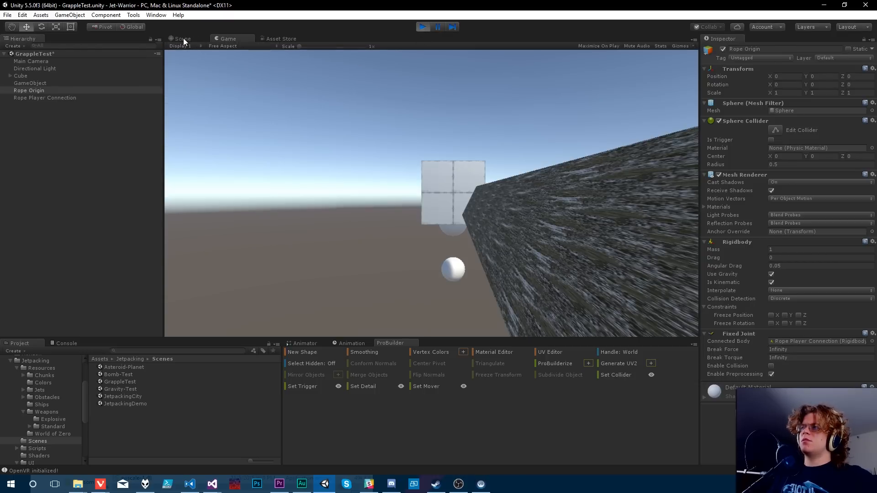
left_click(183, 41)
right_click_drag(373, 209, 356, 222)
key("s")
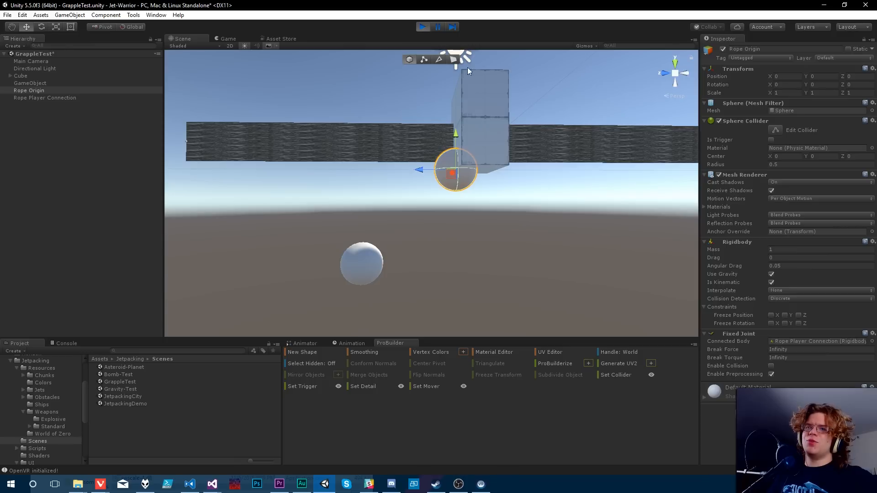
left_click(772, 283)
left_click(772, 283)
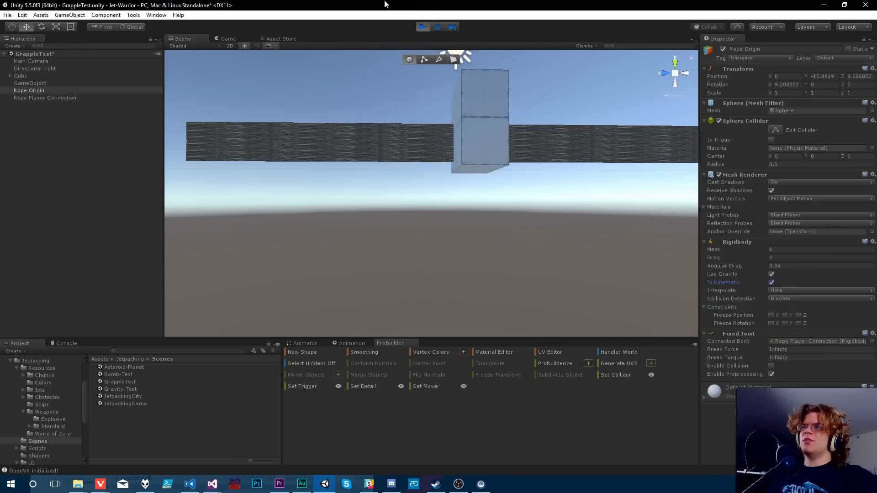
left_click(422, 27)
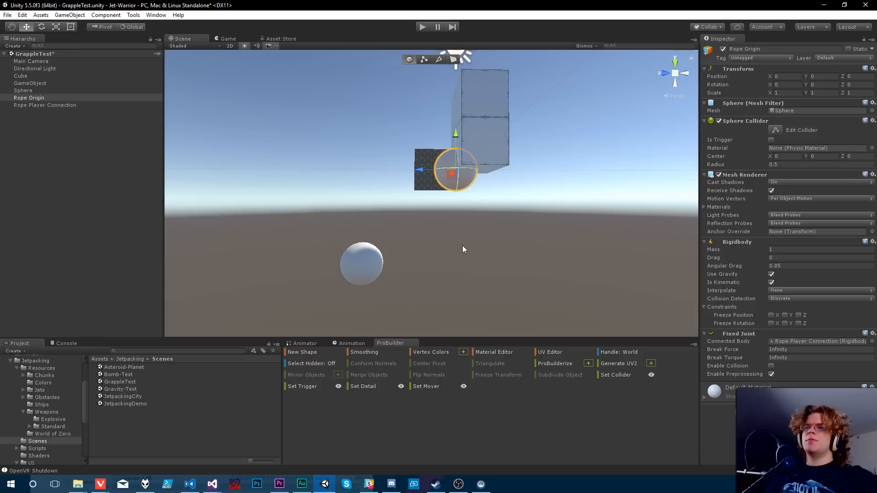
Replace the Fixed Joint on the Rope Origin sphere with a Hinge Joint.
right_click(738, 333)
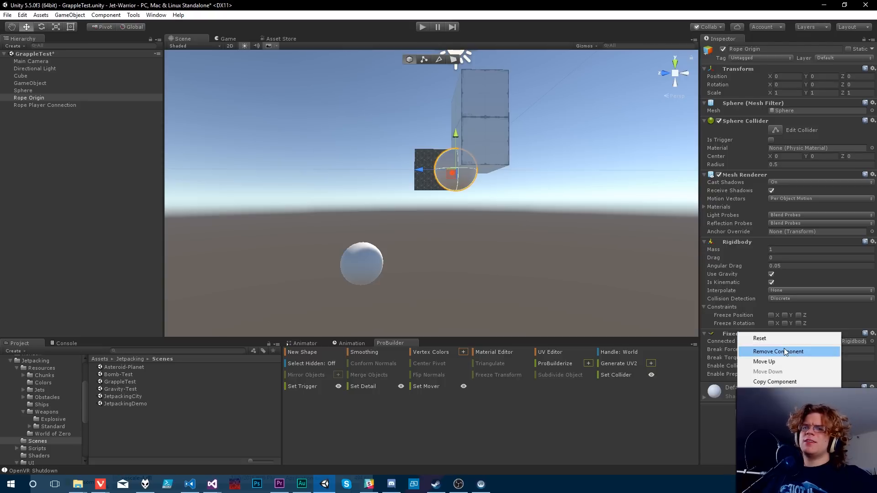
left_click(784, 349)
left_click(786, 363)
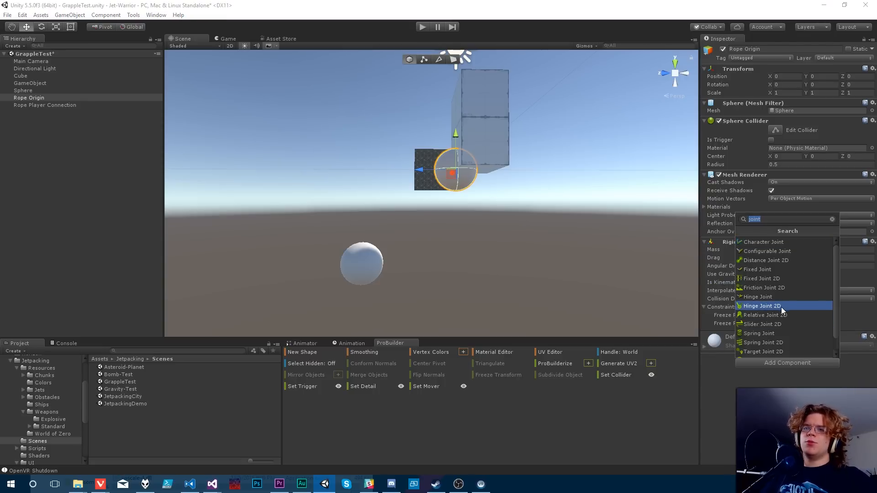
left_click(764, 297)
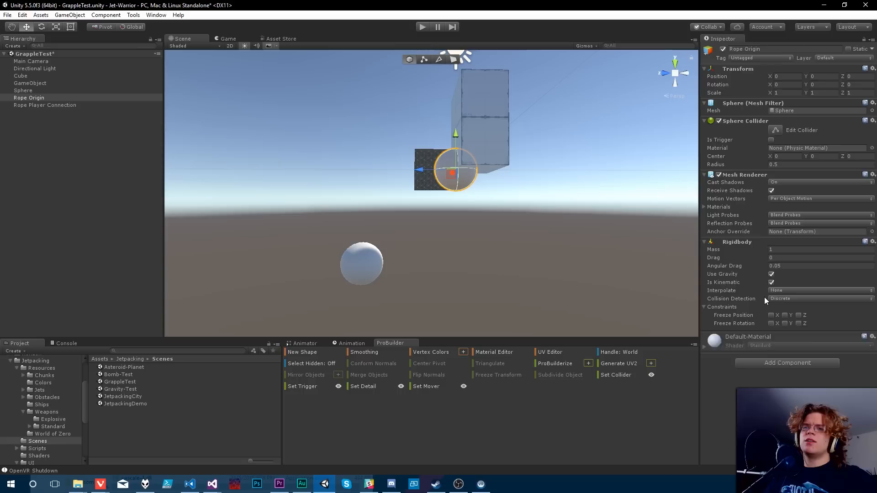
Assign Rope Player Connection as the Hinge Joint's connected body and set the joint axis to X 0, Y 1.
scroll(785, 251, "down", 2)
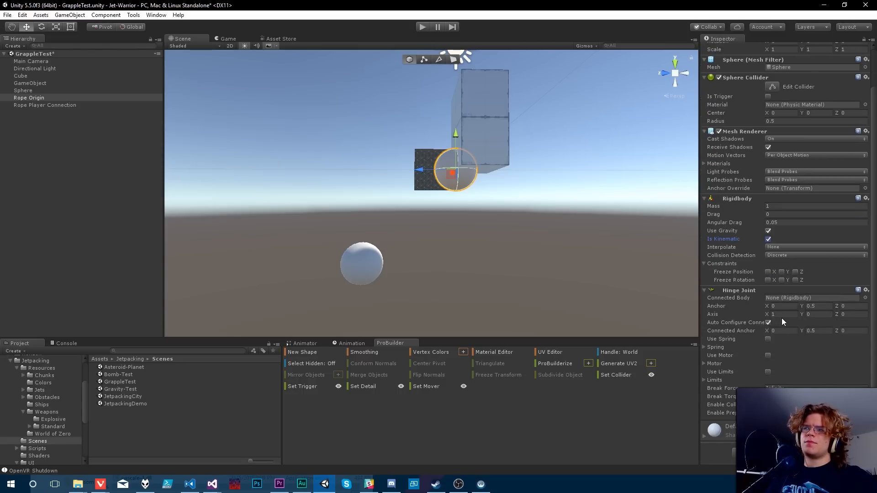
left_click(808, 315)
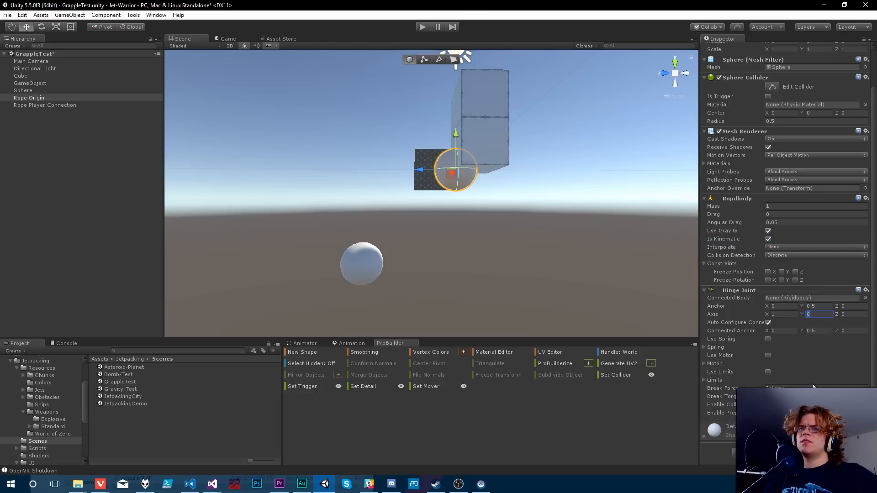
type("1")
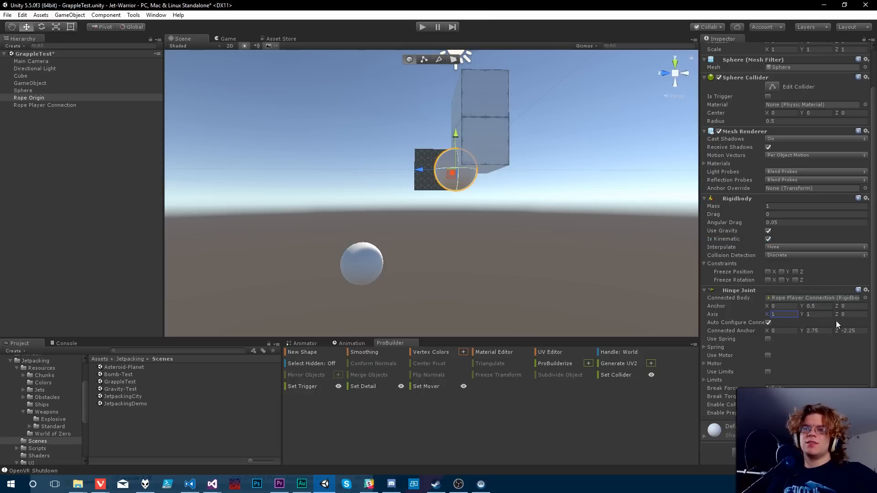
type("0")
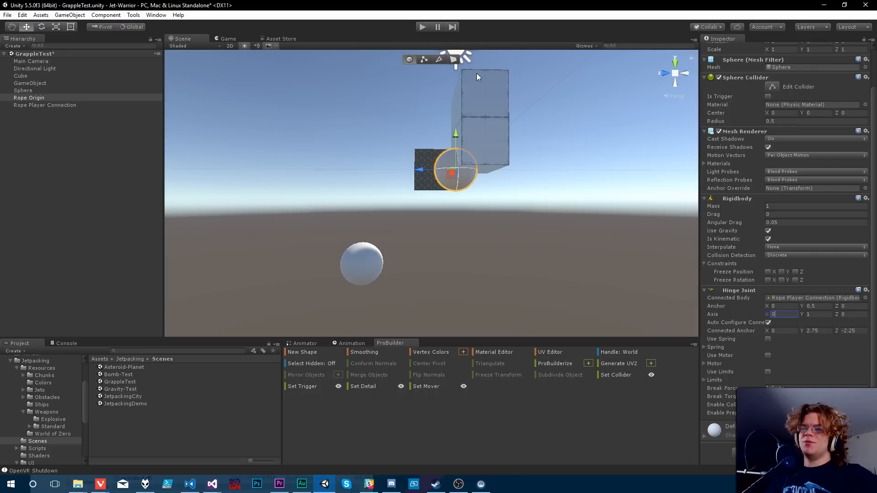
Run the scene with the Hinge Joint, expand its limits settings and examine both spheres from the side in the scene view.
left_click(423, 27)
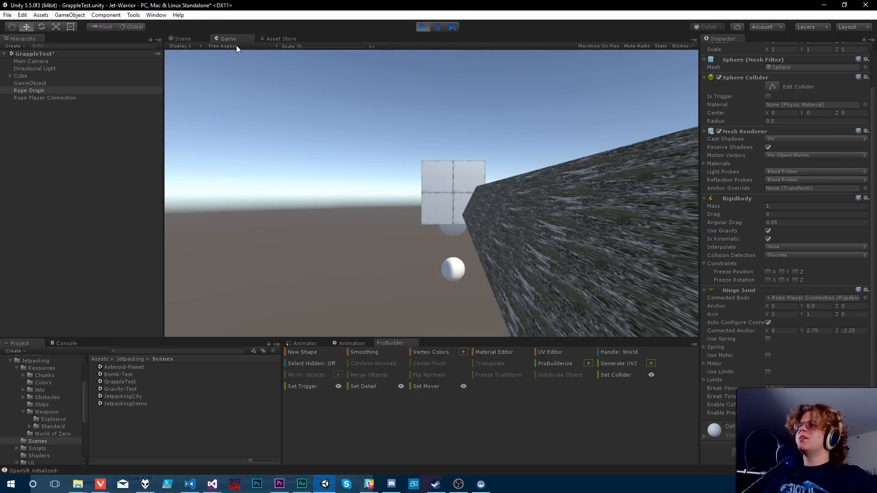
left_click(187, 38)
right_click_drag(426, 176, 482, 196)
key("w")
key("a")
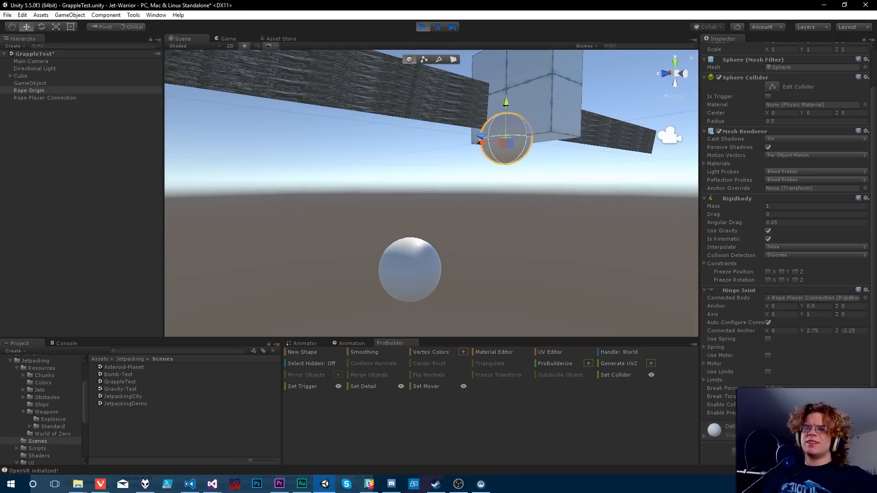
left_click(704, 380)
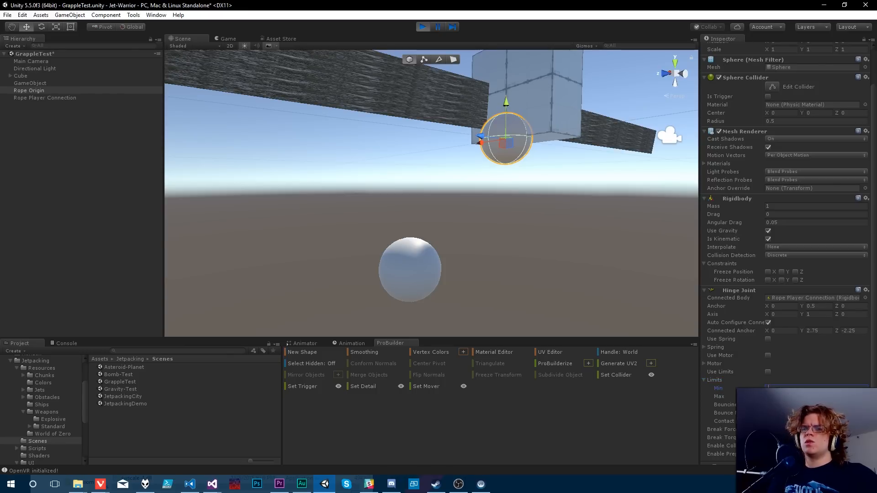
left_click_drag(612, 279, 518, 271, "alt")
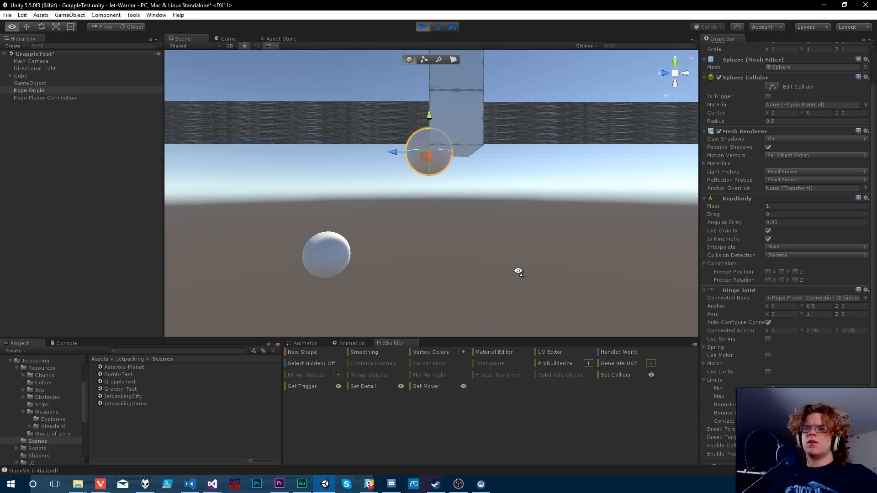
Set the Hinge Joint's axis to X 1, Y 0 while the scene is running.
left_click(789, 316)
type("1")
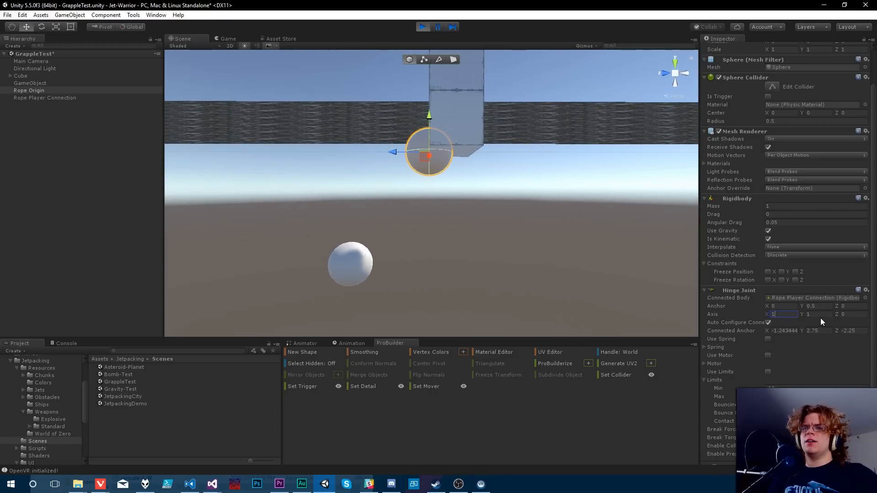
left_click(821, 315)
type("0")
Examine the hinged sphere's motion around Rope Origin from several angles in the running scene.
left_click_drag(552, 229, 353, 226, "alt")
right_click_drag(353, 226, 788, 262)
key("s")
key("a")
key("d")
key("w")
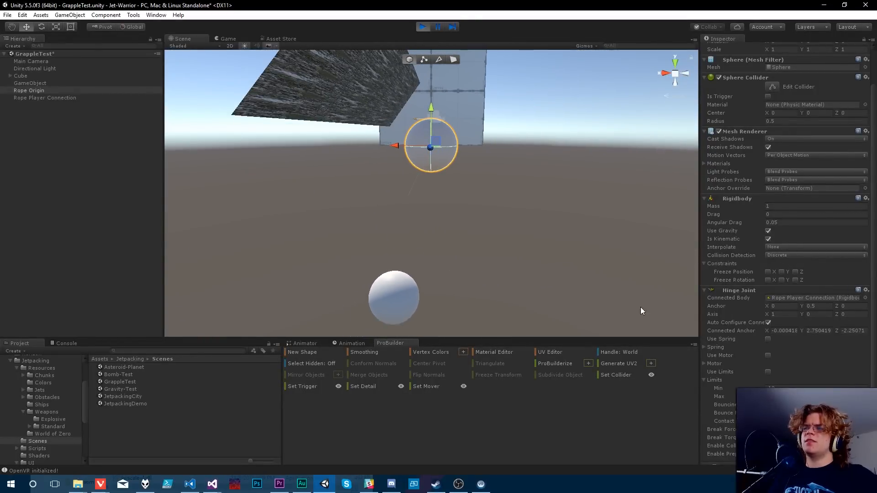
right_click_drag(641, 307, 119, 239)
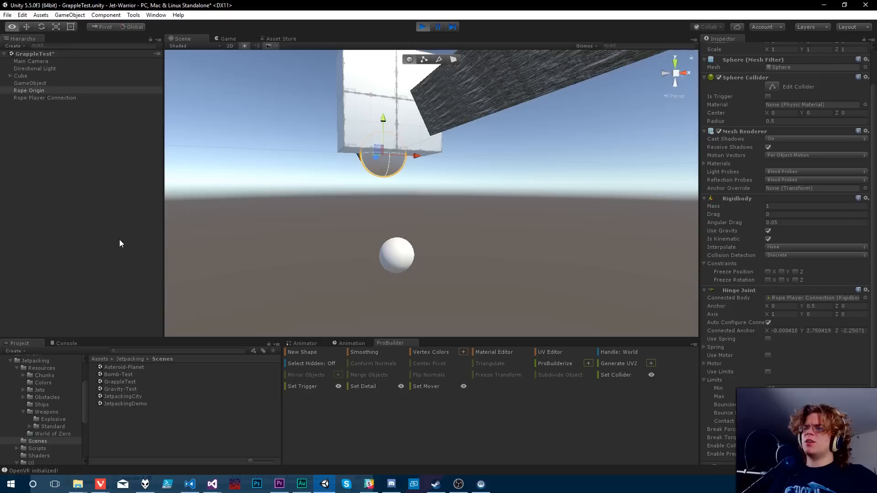
Select Rope Player Connection to check its transform as it moves, view the motion from the side, and stop the scene.
left_click(38, 97)
right_click_drag(555, 284, 508, 258)
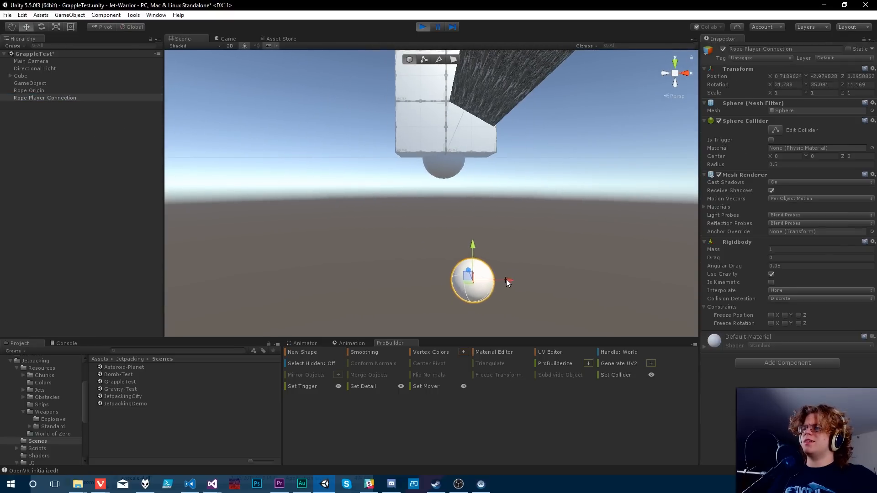
left_click(330, 234)
right_click_drag(492, 259, 531, 285)
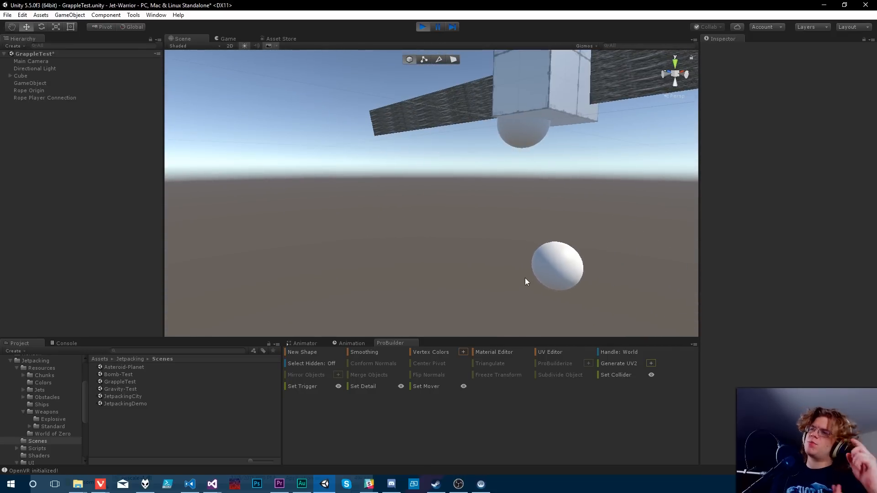
right_click_drag(533, 225, 642, 241)
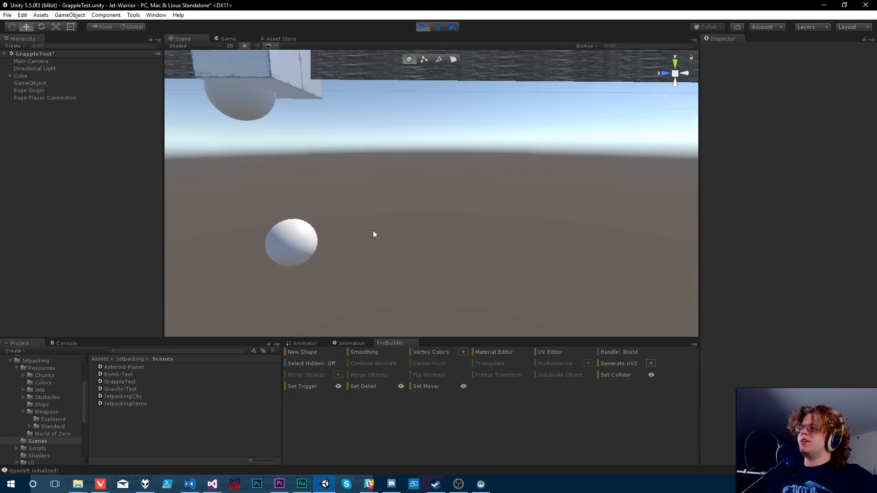
right_click_drag(311, 229, 309, 228)
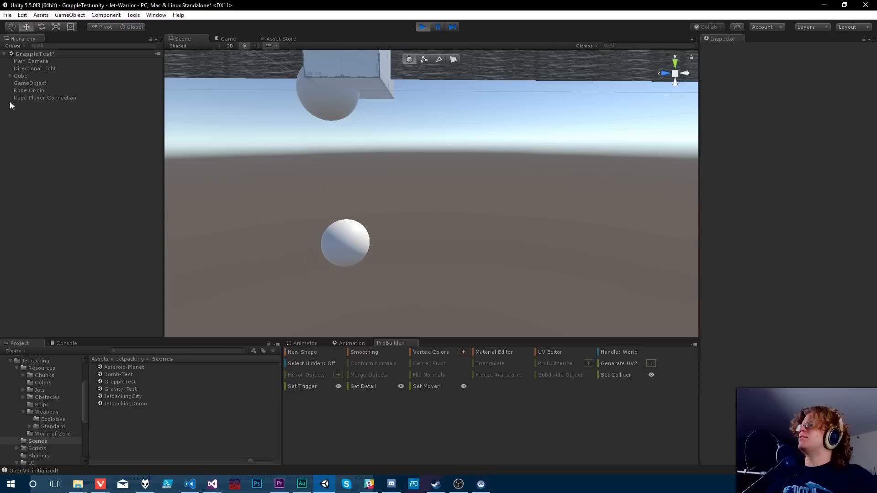
left_click(31, 97)
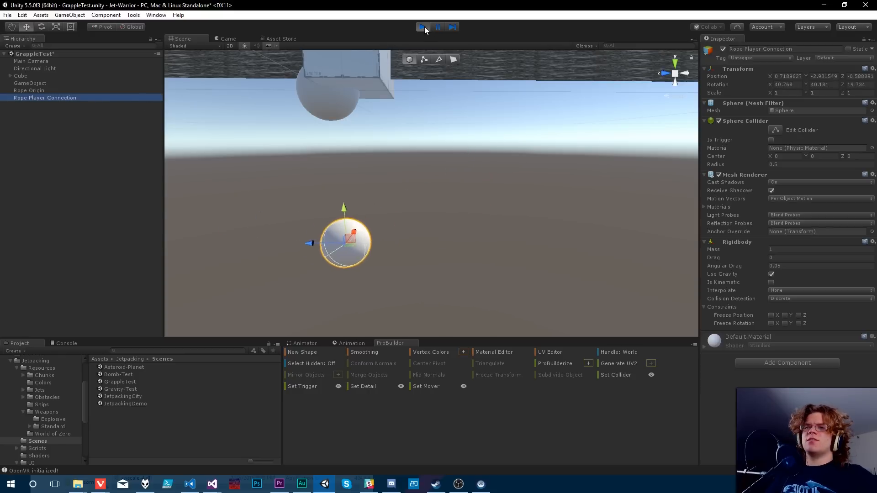
left_click(423, 27)
Remove the Hinge Joint component from Rope Origin.
left_click(43, 98)
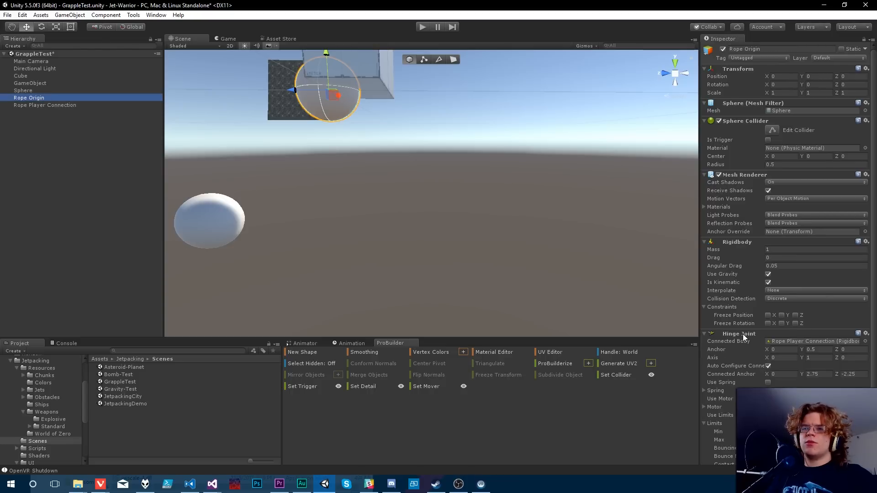
right_click(743, 334)
left_click(786, 356)
Add a Spring Joint to Rope Origin and assign Rope Player Connection as its connected body.
left_click(777, 365)
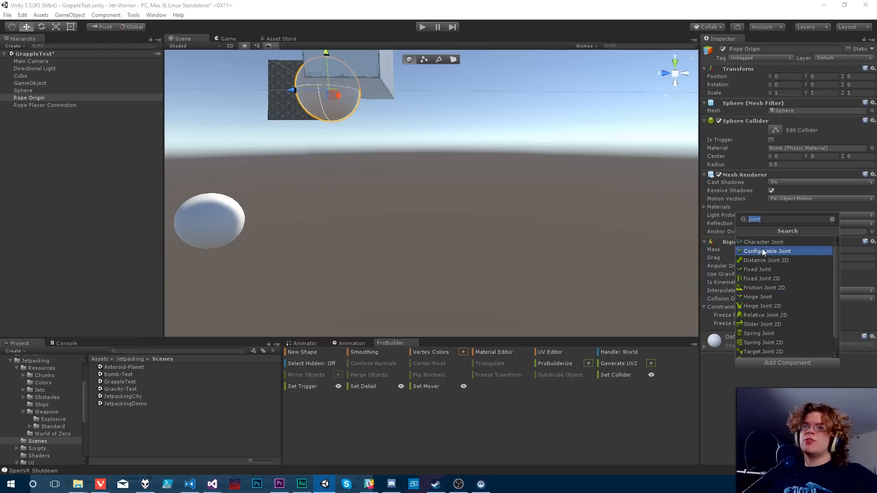
scroll(780, 283, "down", 1)
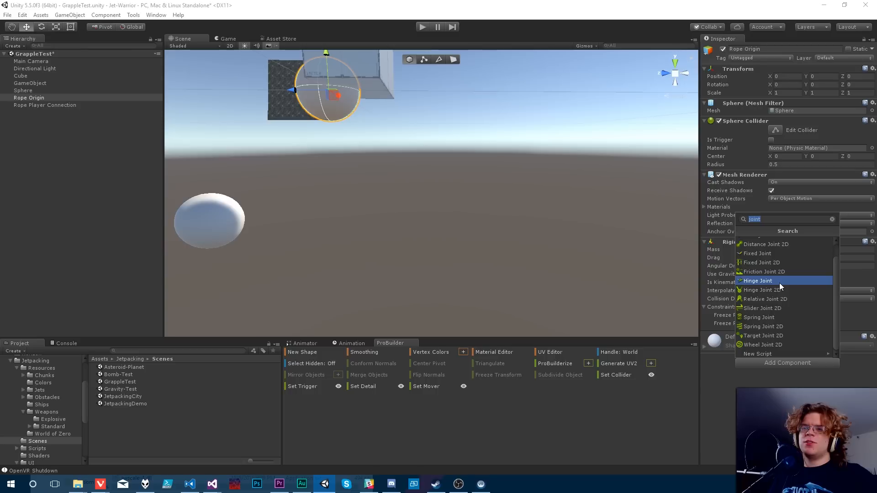
left_click(757, 318)
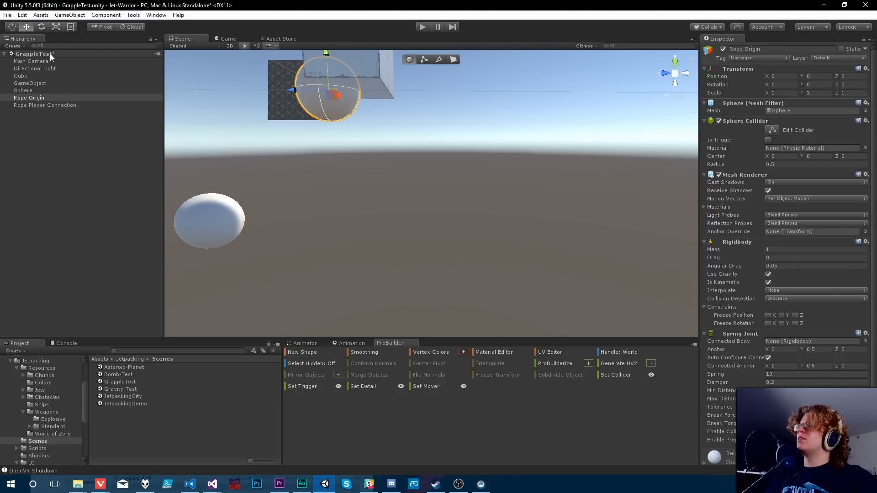
left_click_drag(36, 105, 788, 342)
Run the scene with the Spring Joint and examine the two connected spheres in the scene view.
left_click(423, 30)
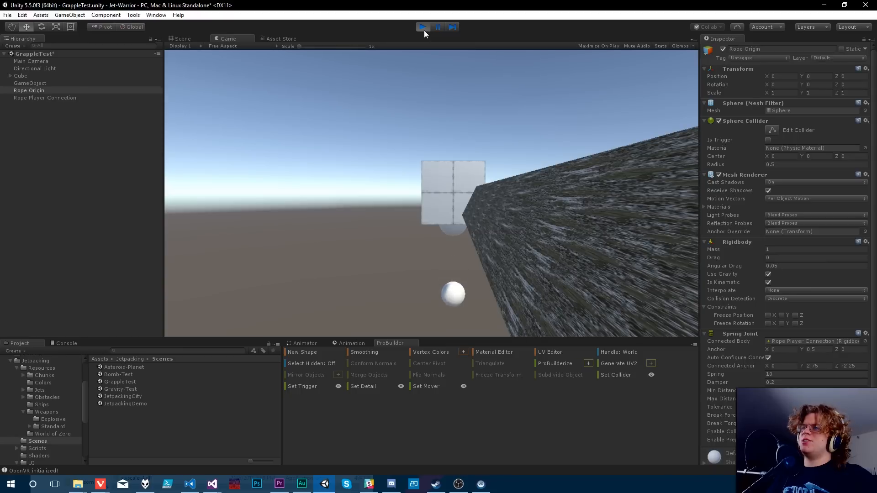
left_click(191, 40)
right_click_drag(457, 176, 393, 172)
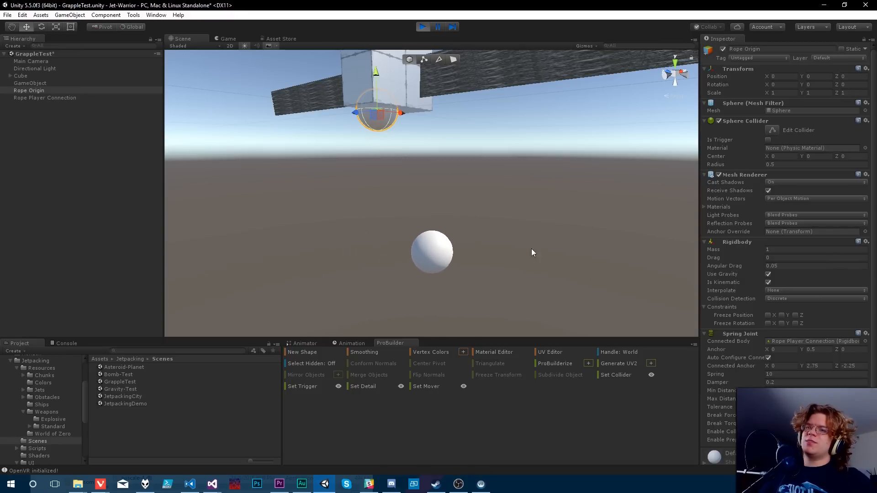
right_click_drag(335, 143, 305, 166)
Focus on Rope Player Connection, follow its spring motion around the cube from several angles, and stop the scene.
double_click(45, 97)
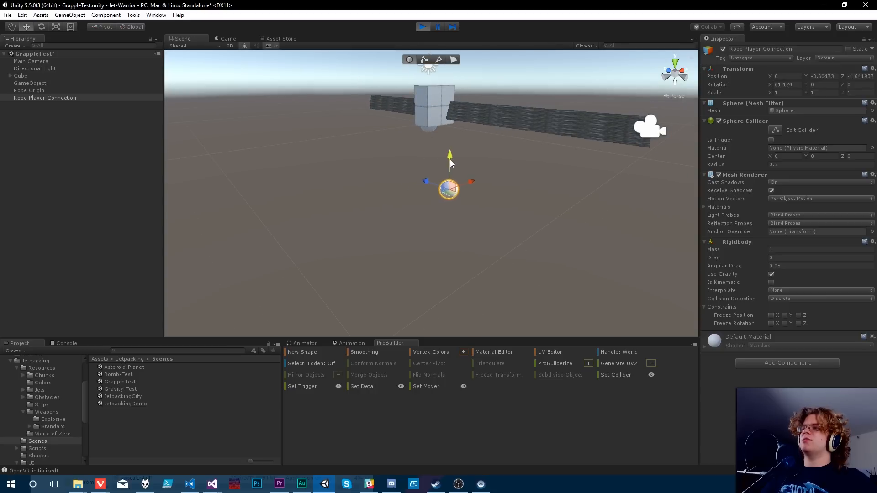
right_click_drag(439, 293, 436, 237)
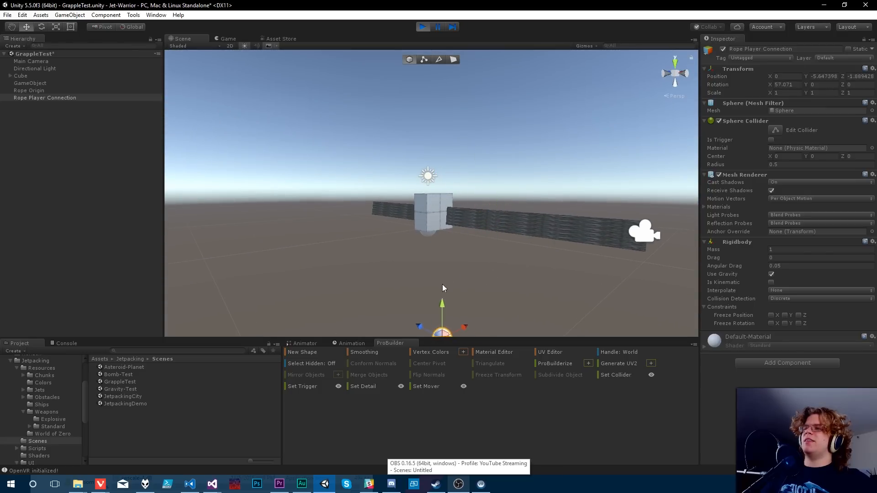
right_click_drag(467, 281, 462, 286)
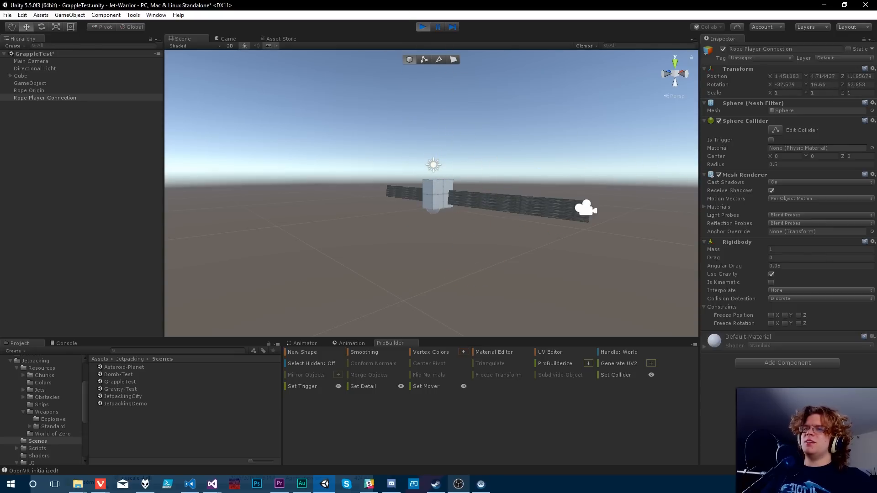
mouse_move(391, 170)
right_mouse_down()
mouse_move(366, 183)
mouse_move(304, 163)
mouse_move(151, 156)
mouse_move(333, 160)
mouse_move(306, 172)
mouse_move(215, 165)
mouse_move(157, 176)
mouse_move(365, 176)
mouse_move(227, 170)
mouse_move(375, 183)
mouse_move(202, 153)
mouse_move(198, 176)
mouse_move(282, 195)
mouse_move(329, 196)
mouse_move(392, 173)
right_mouse_up()
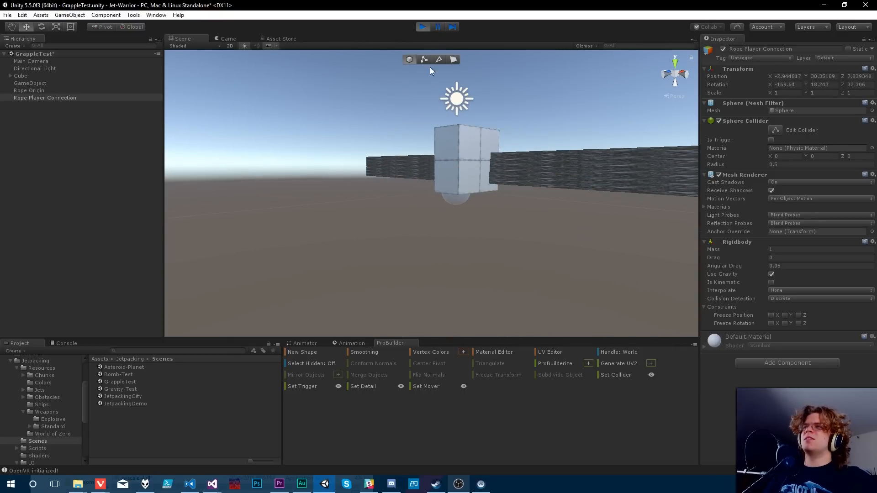
right_click_drag(430, 70, 467, 104)
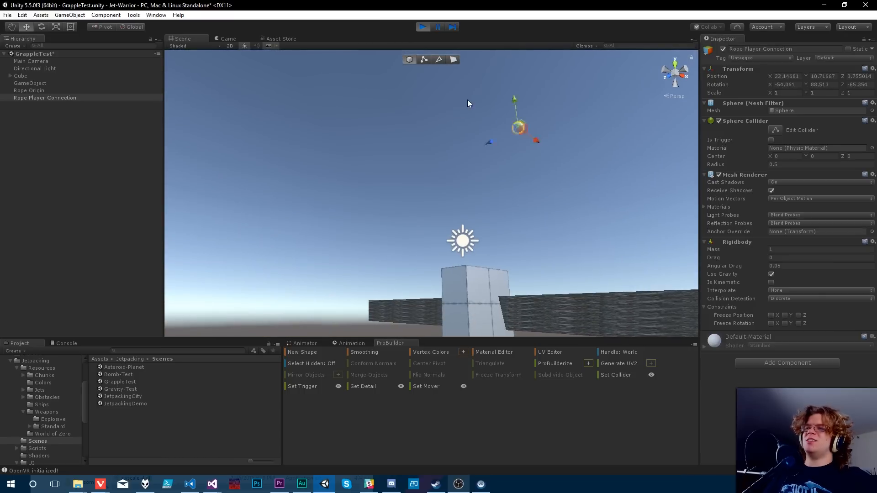
left_click(428, 27)
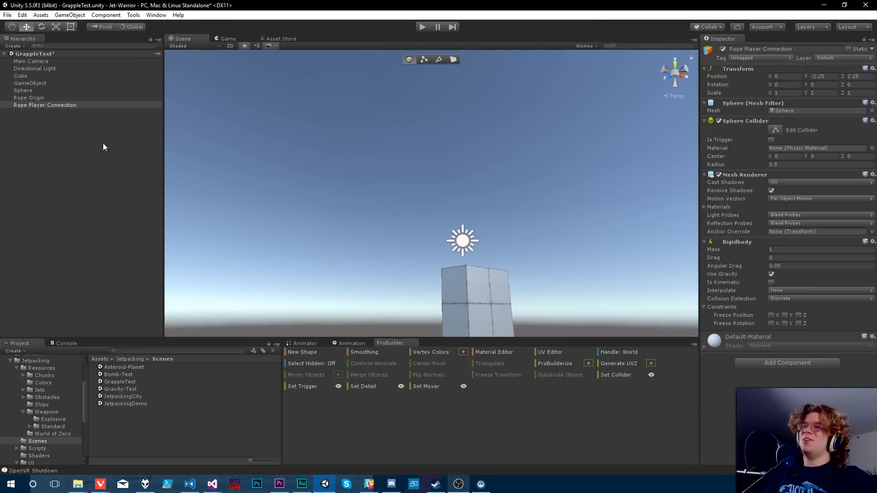
Remove the Spring Joint component from Rope Origin.
left_click(50, 98)
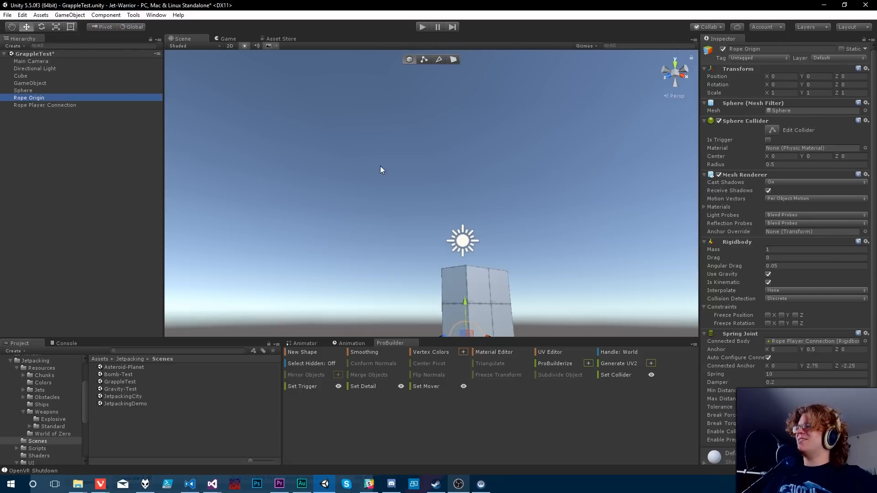
right_click(735, 334)
left_click(759, 351)
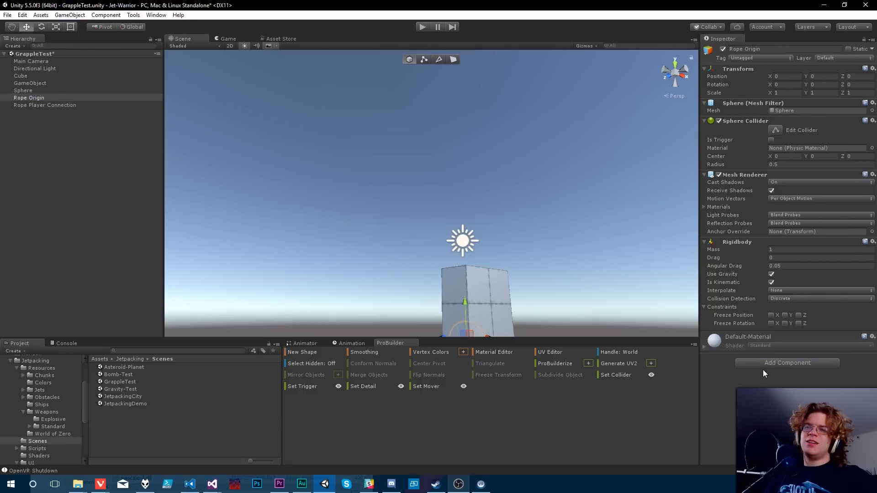
Try a Configurable Joint on Rope Origin, look through its settings, and remove it again.
left_click(763, 366)
left_click(772, 252)
scroll(780, 339, "down", 8)
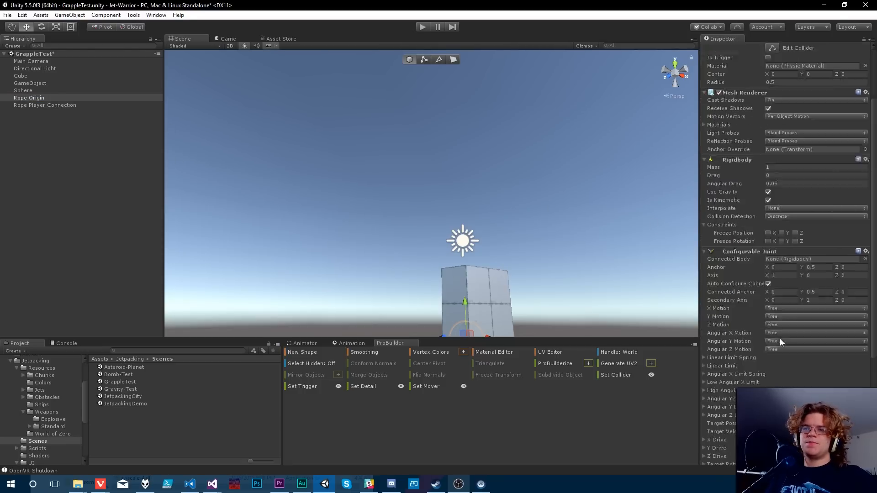
scroll(777, 343, "up", 3)
right_click(738, 86)
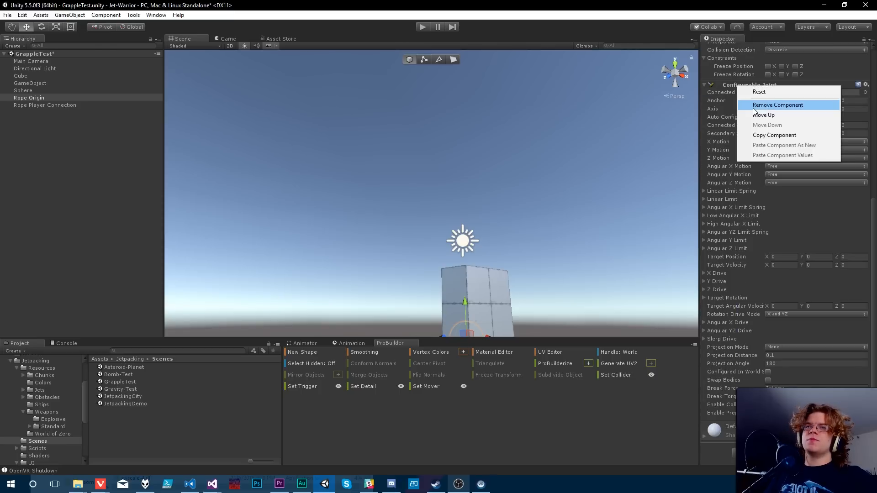
left_click(758, 102)
Try a Character Joint on Rope Origin, look through its settings, and remove it again.
left_click(758, 366)
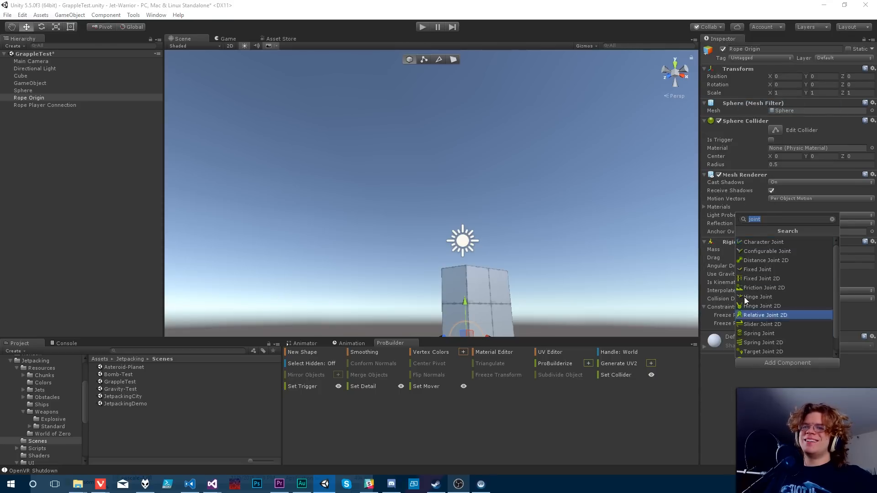
left_click(748, 243)
scroll(793, 266, "down", 3)
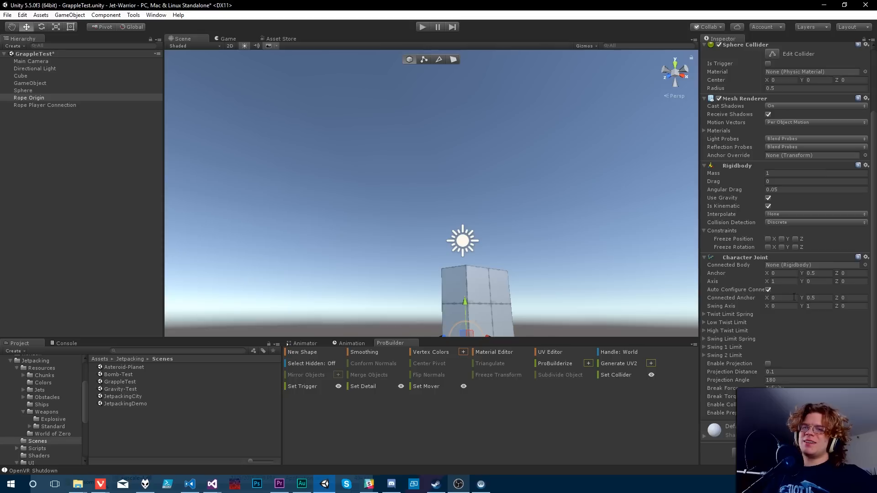
right_click(733, 259)
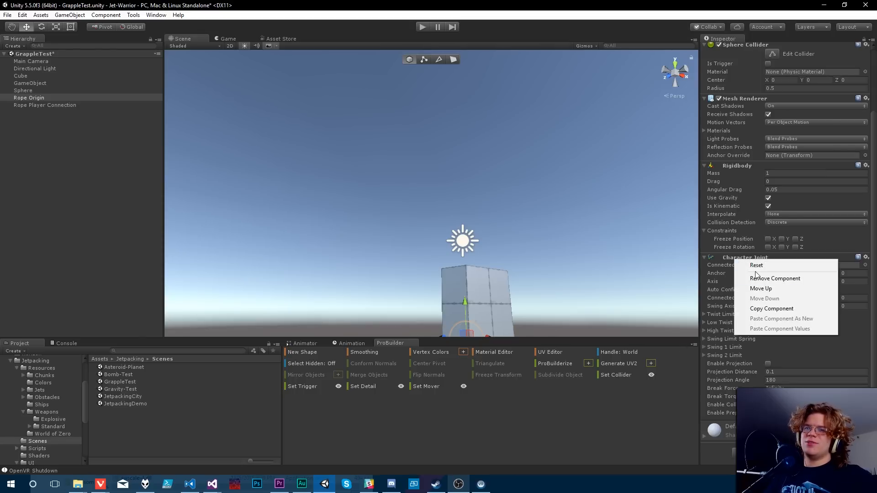
left_click(750, 276)
Add a Configurable Joint to Rope Origin and assign Rope Player Connection as its connected body.
left_click(758, 365)
left_click(767, 251)
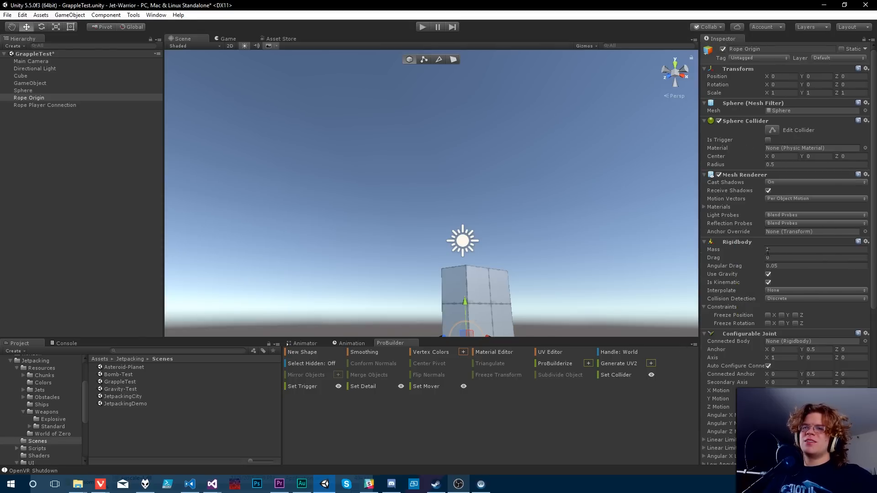
scroll(771, 331, "down", 10)
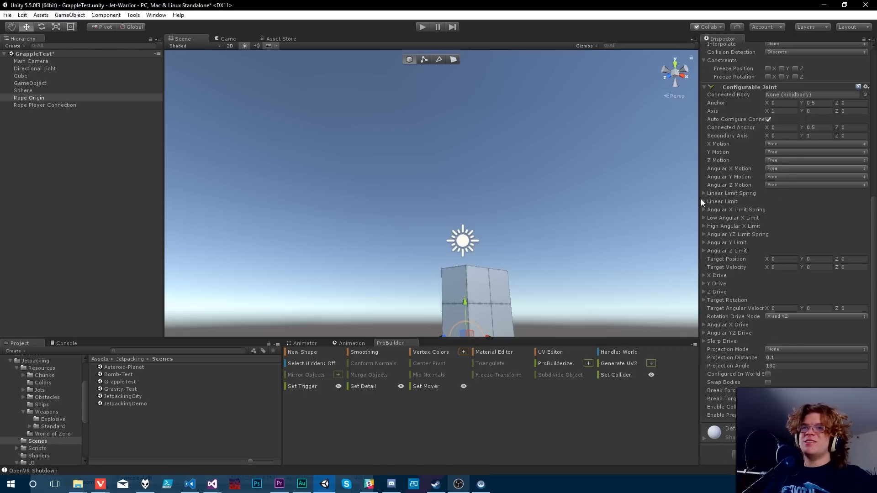
left_click_drag(46, 108, 778, 97)
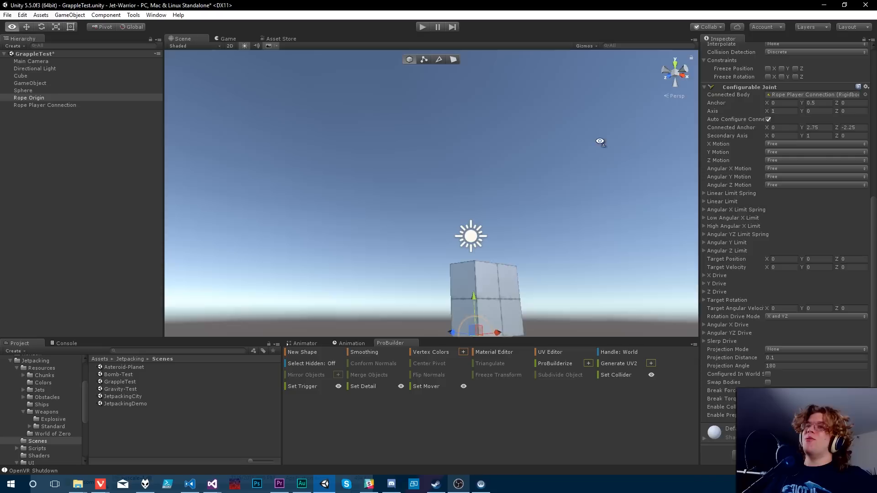
Set the Configurable Joint's secondary axis to Y 0, Z 1, and run the scene to check the joint in the scene view.
left_click_drag(599, 142, 578, 188, "alt")
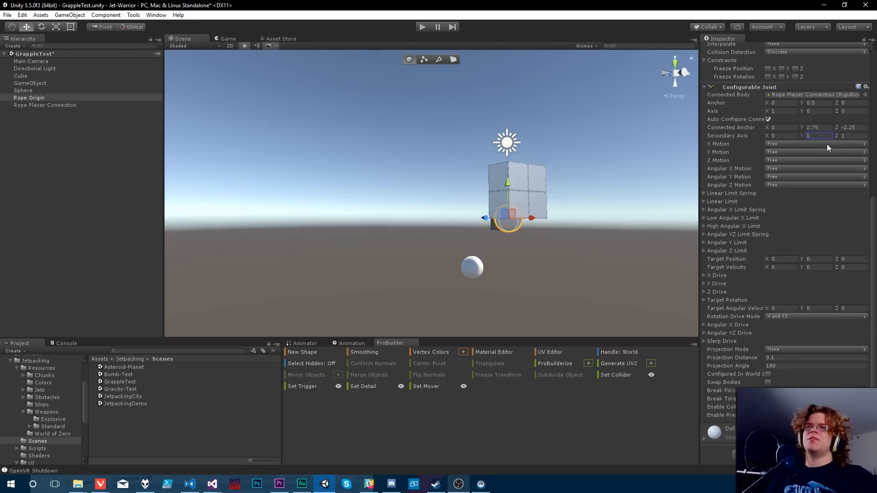
right_click_drag(583, 197, 582, 205)
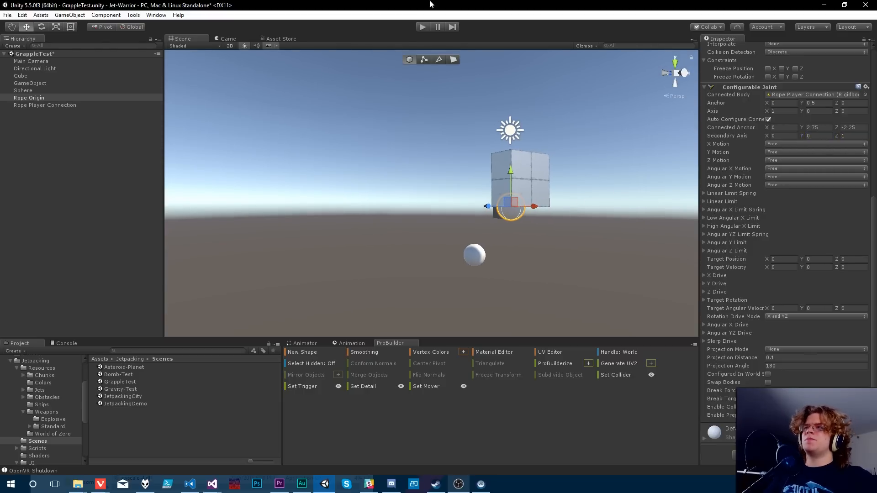
left_click(423, 27)
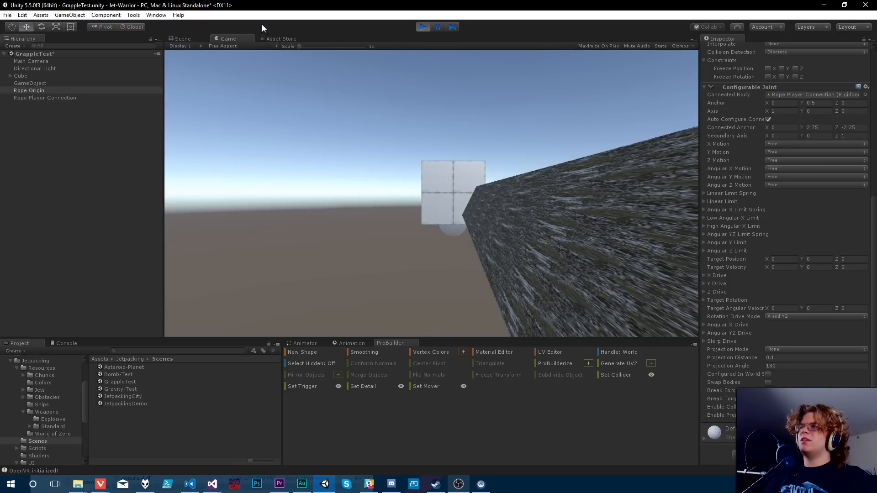
left_click(183, 39)
right_click_drag(401, 137, 423, 310)
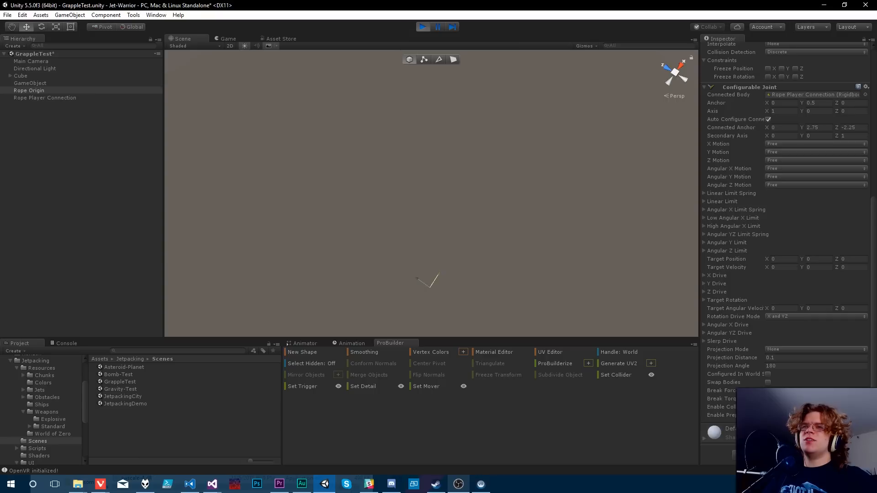
Set the Configurable Joint's Z, Y and X Motion to Limited while the scene is running.
left_click(776, 161)
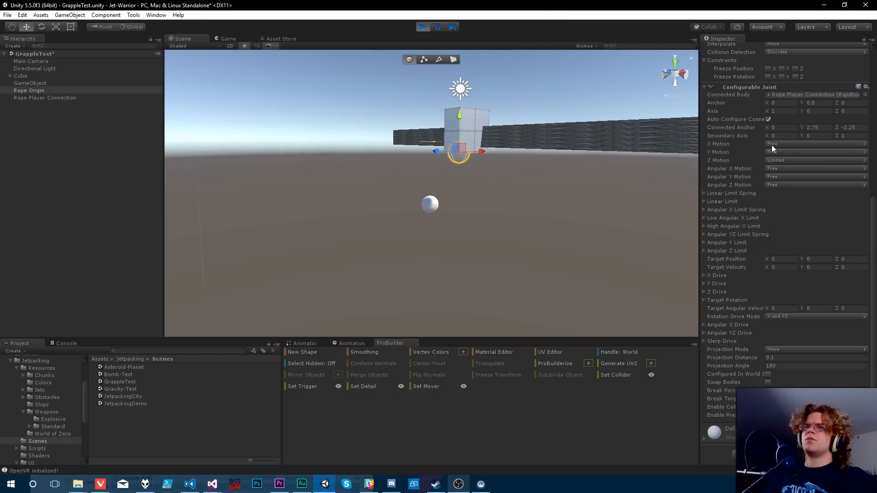
left_click(776, 152)
left_click(785, 172)
left_click(779, 145)
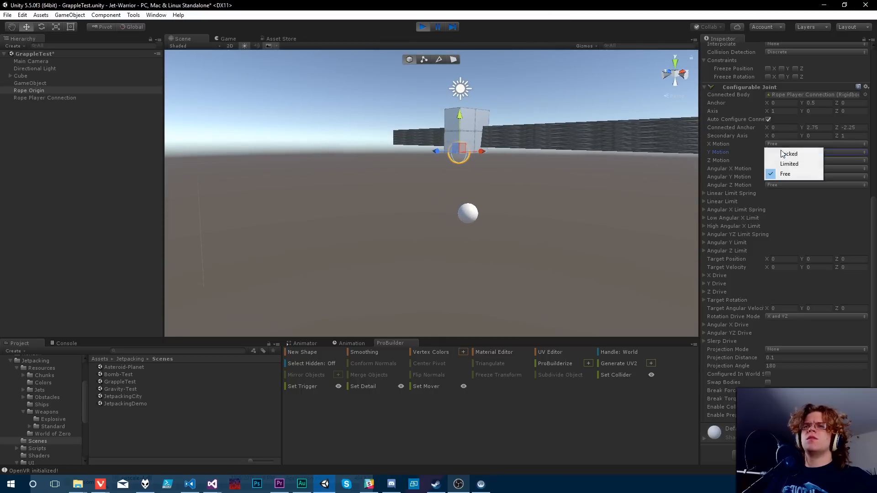
left_click(793, 164)
Pull Rope Player Connection aside in the running scene, examine how it swings under the limited joint, and stop the scene.
right_click_drag(532, 193, 431, 195)
left_click(39, 97)
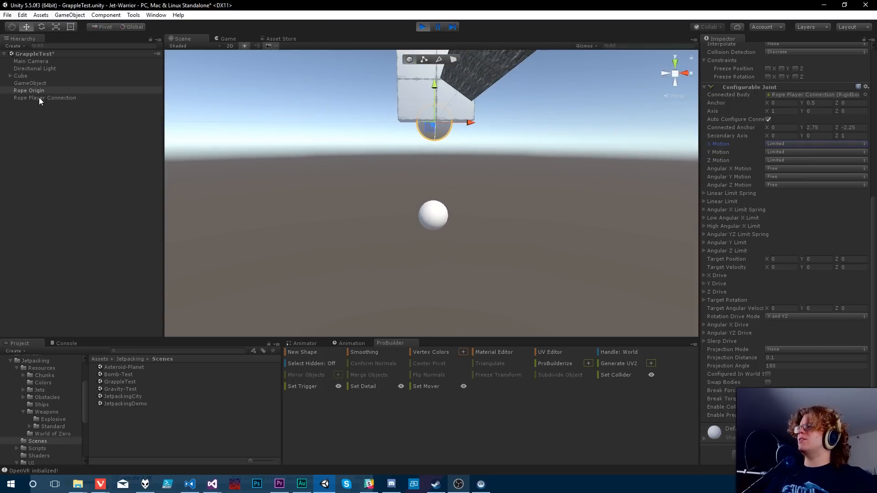
left_click_drag(467, 195, 508, 222)
right_click_drag(500, 226, 553, 225)
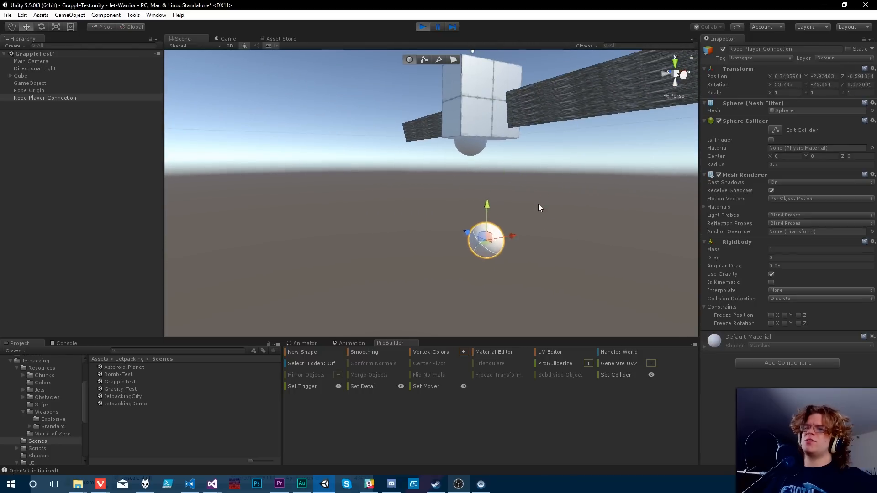
left_click(424, 26)
Set X, Y and Z Motion to Limited on Rope Origin's Configurable Joint in edit mode.
left_click(47, 98)
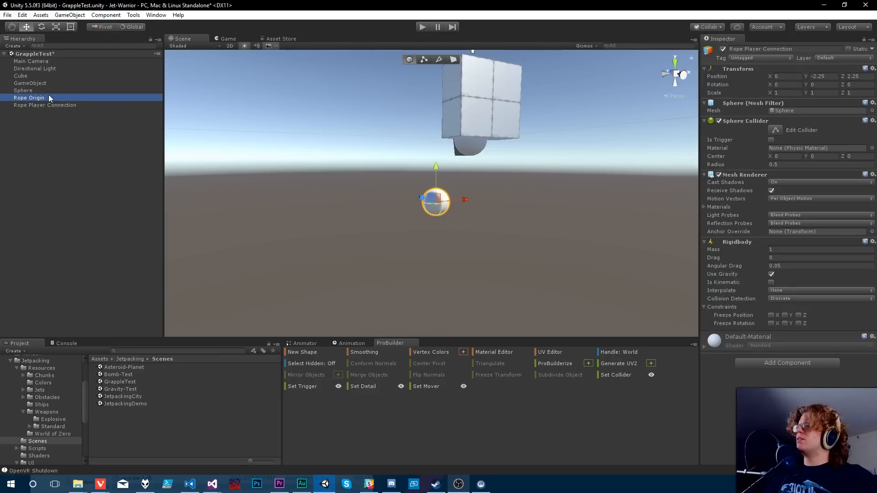
scroll(772, 297, "down", 5)
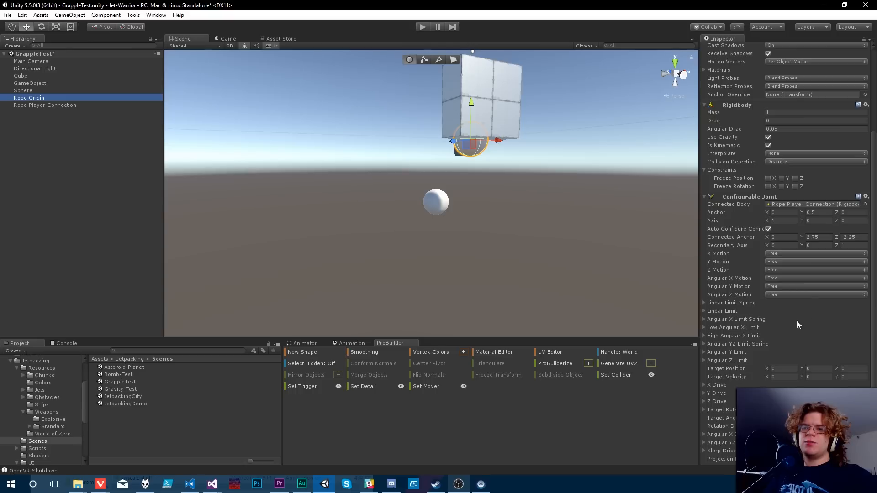
left_click(780, 255)
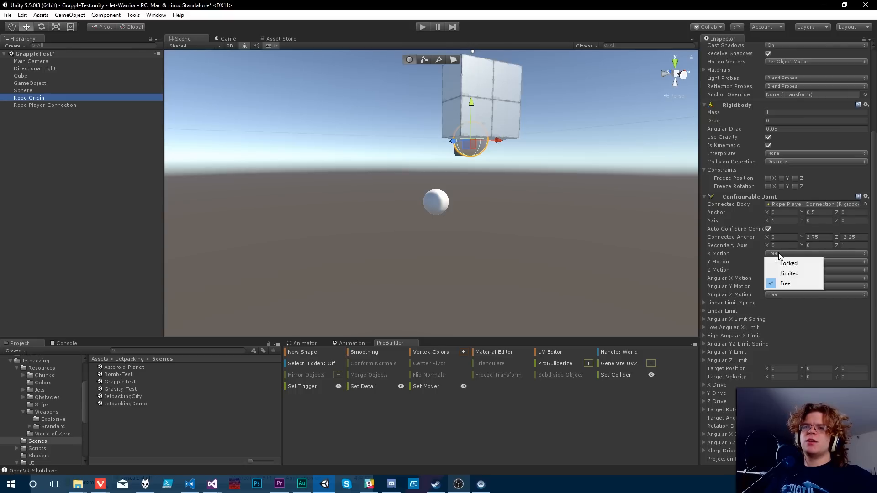
left_click(789, 274)
left_click(786, 261)
left_click(790, 281)
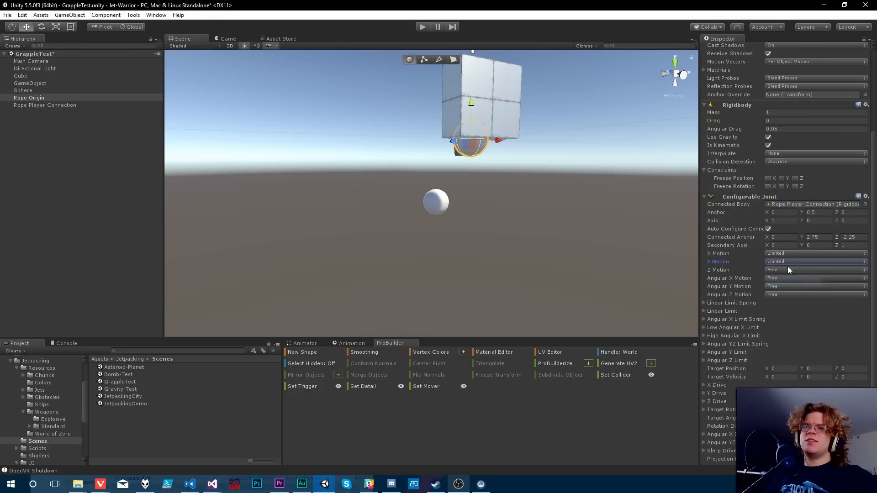
left_click(787, 270)
left_click(791, 287)
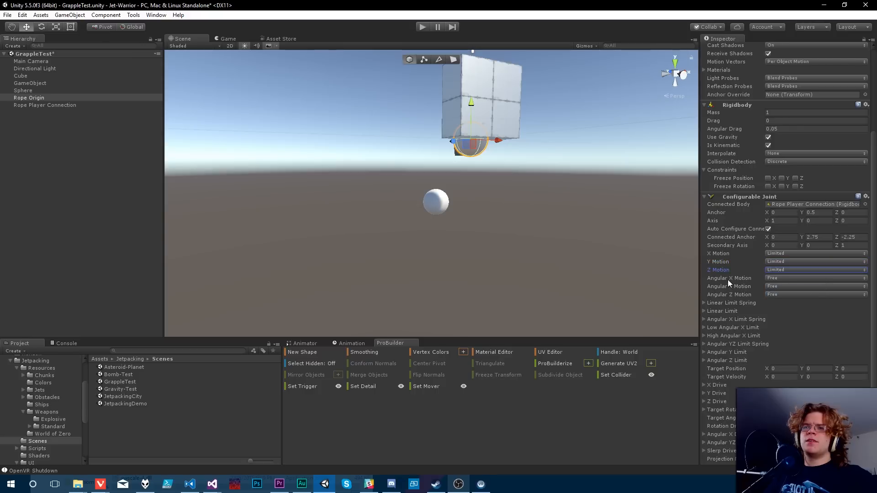
Move Rope Player Connection up and to the side of the cube, to about X 3.75, Y 1.37, Z 2.25.
left_click_drag(493, 229, 506, 225, "alt")
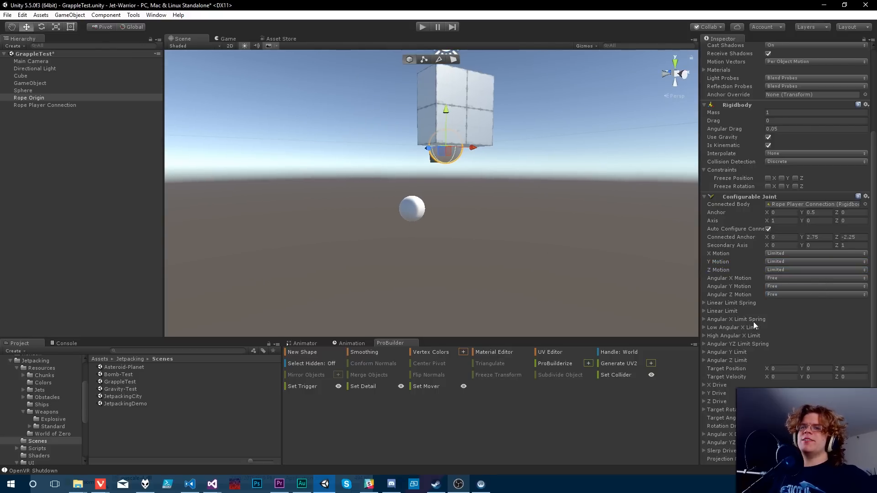
scroll(745, 290, "down", 2)
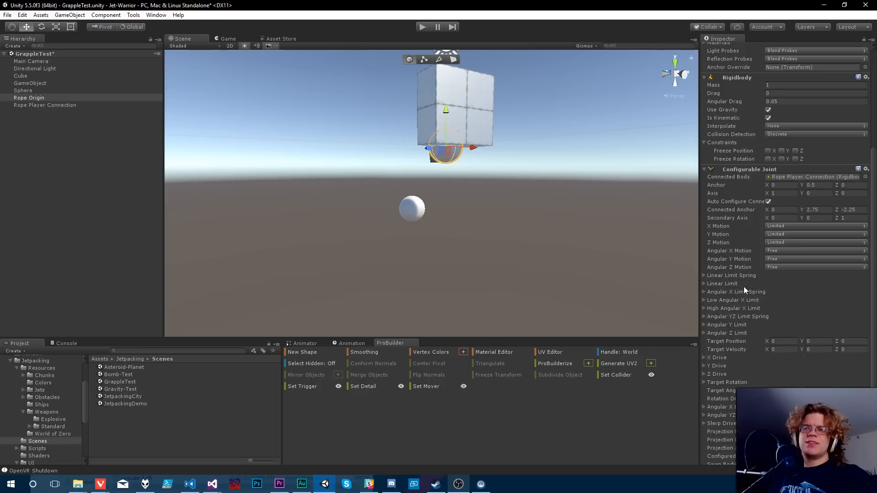
left_click(704, 272)
scroll(743, 290, "down", 5)
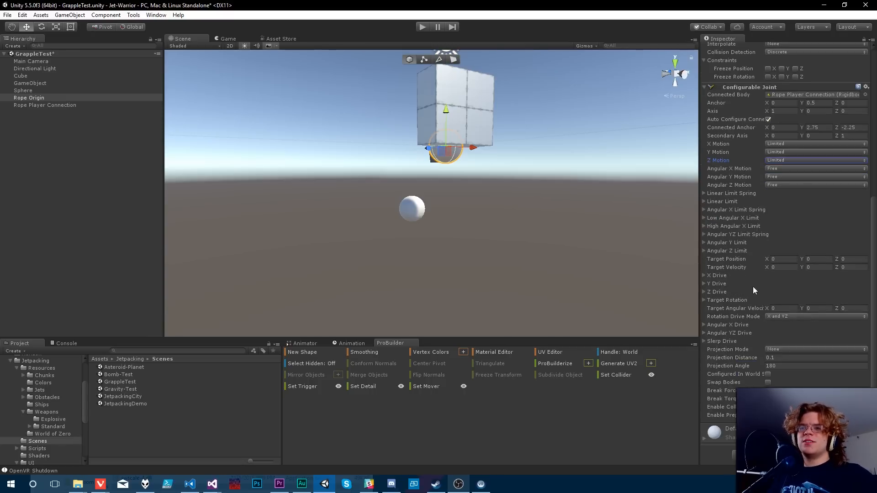
left_click(416, 215)
left_click_drag(417, 219, 448, 123, "alt")
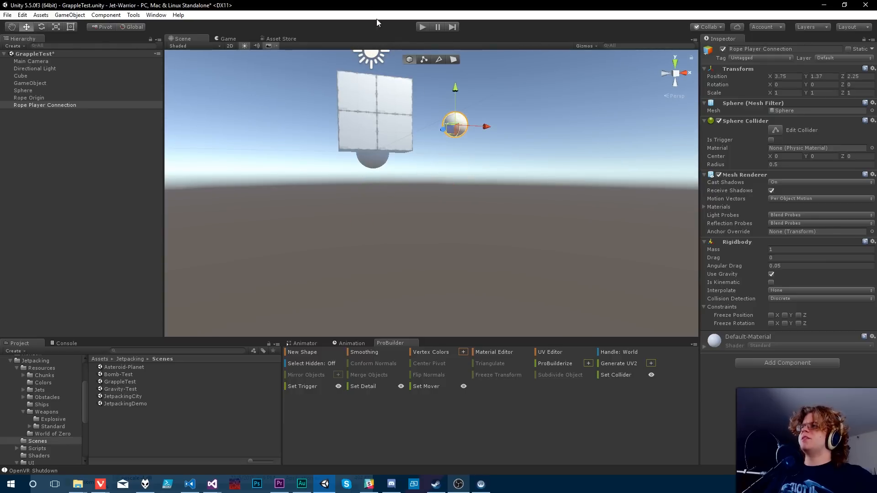
Run the scene and turn off Use Gravity on Rope Player Connection while watching it in the scene view.
left_click(425, 26)
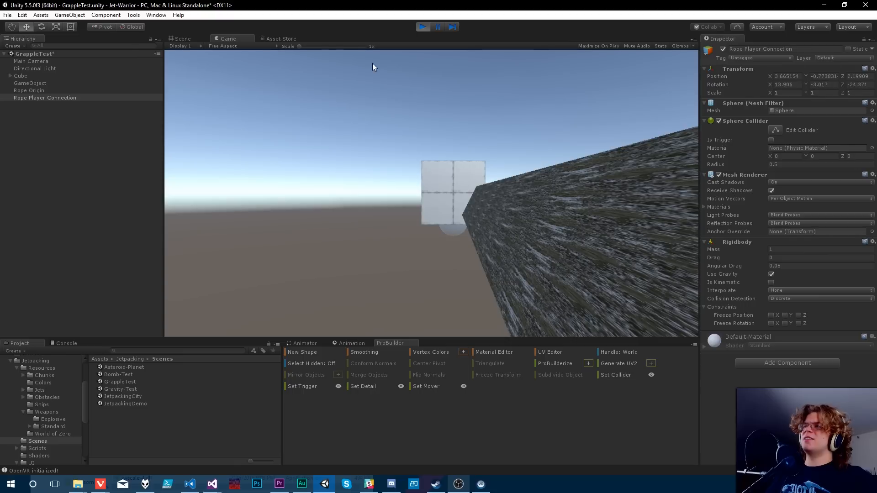
left_click(180, 39)
right_click_drag(458, 229, 417, 215)
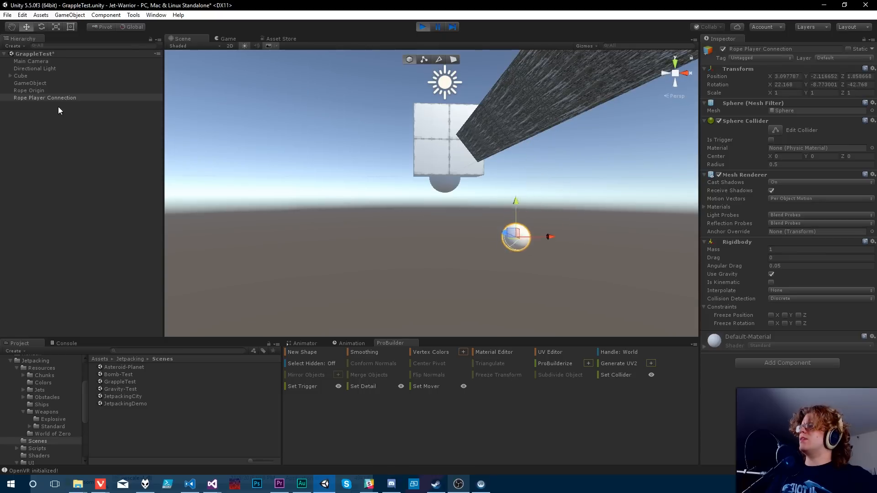
left_click(772, 275)
right_click_drag(511, 210, 492, 163)
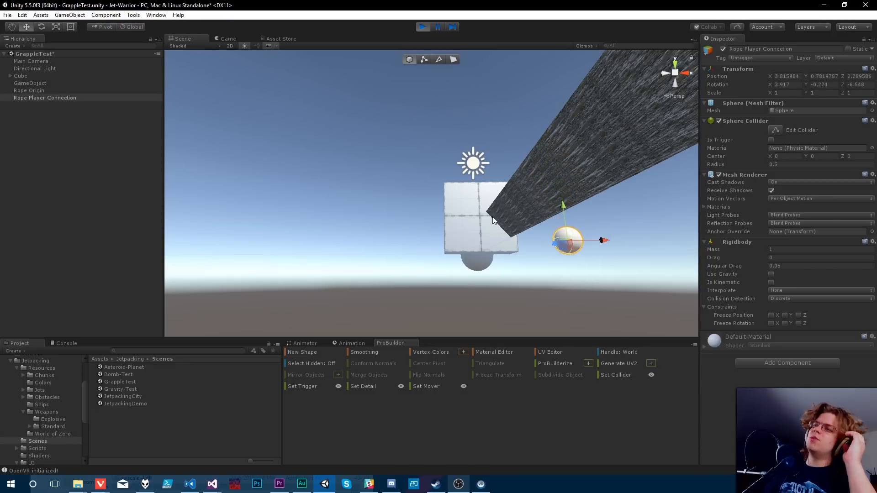
right_click_drag(466, 238, 439, 287)
key("d")
key("w")
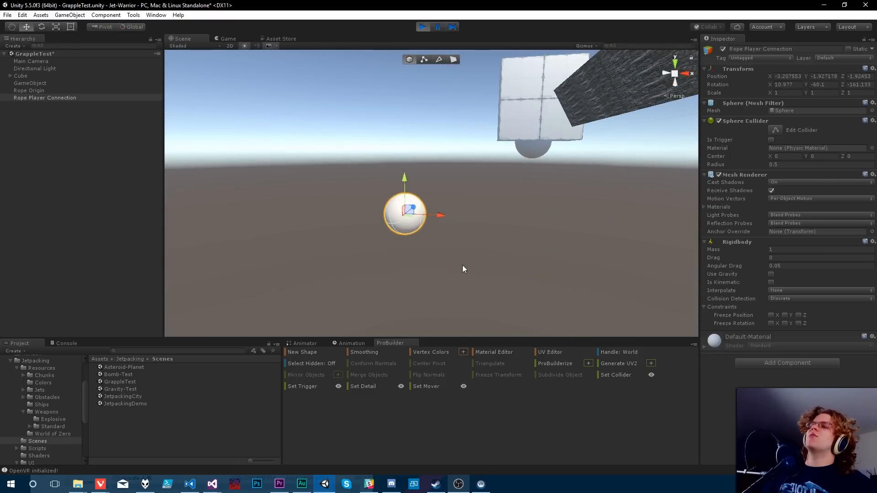
Reselect Rope Player Connection in the running scene and examine how it moves far out from Rope Origin.
left_click(427, 171)
mouse_move(428, 170)
right_mouse_down()
mouse_move(433, 164)
mouse_move(419, 162)
right_mouse_up()
key("s")
key("e")
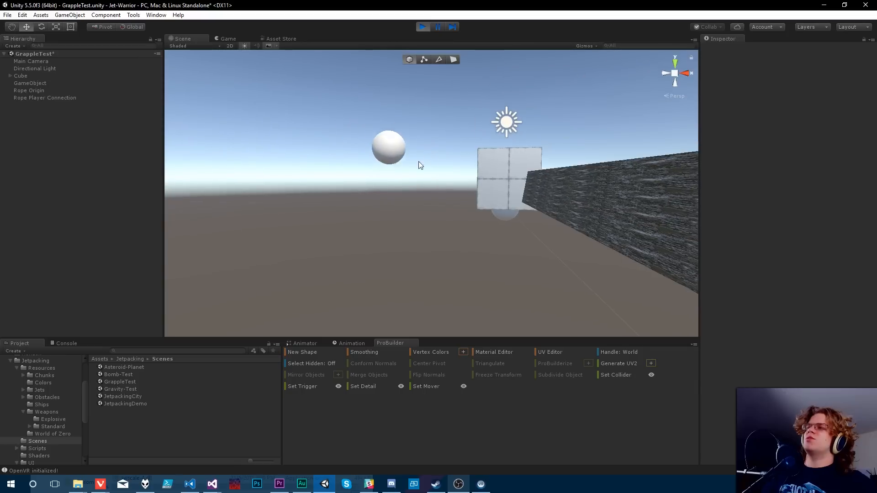
left_click(394, 134)
right_click_drag(433, 192, 439, 217)
key("e")
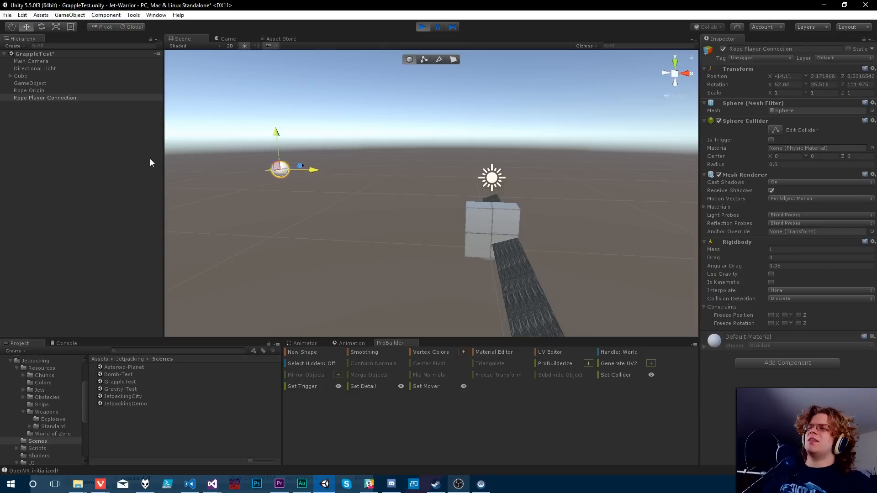
left_click_drag(370, 227, 443, 228, "alt")
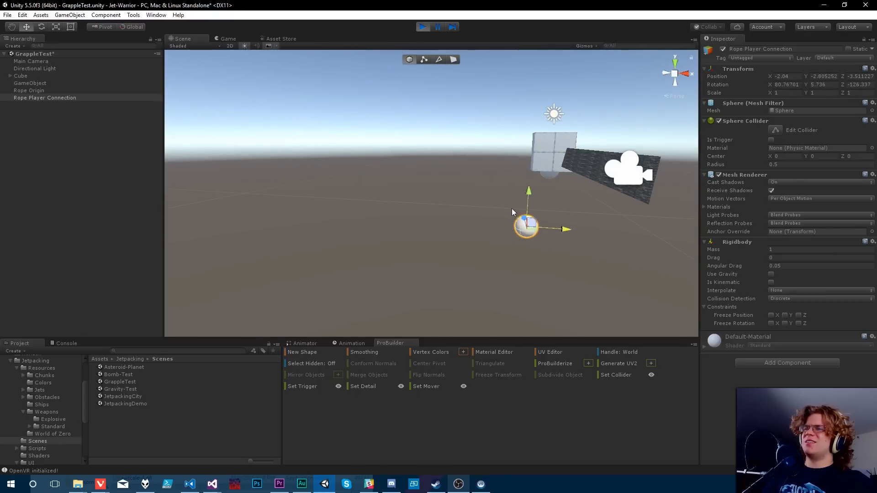
Pull Rope Player Connection aside again, check its swing around the cube from other angles, and stop the scene.
left_click_drag(512, 211, 573, 244)
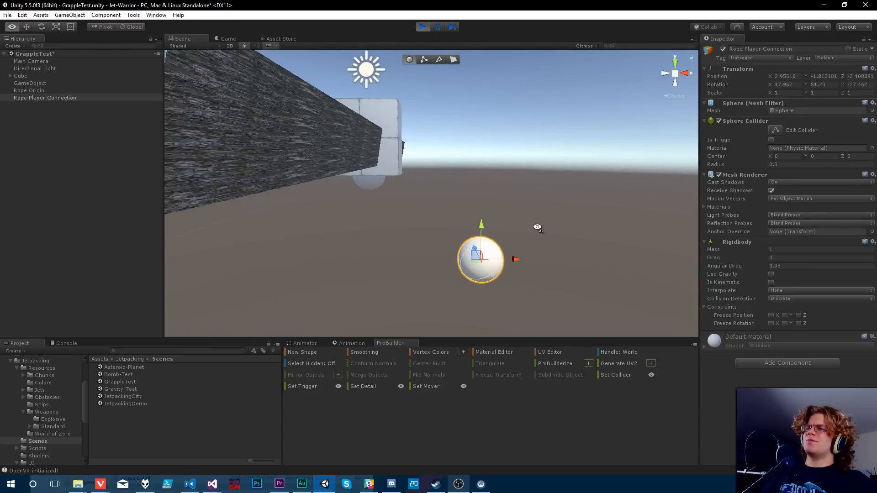
left_click_drag(429, 223, 498, 234, "alt")
right_click_drag(568, 249, 562, 243)
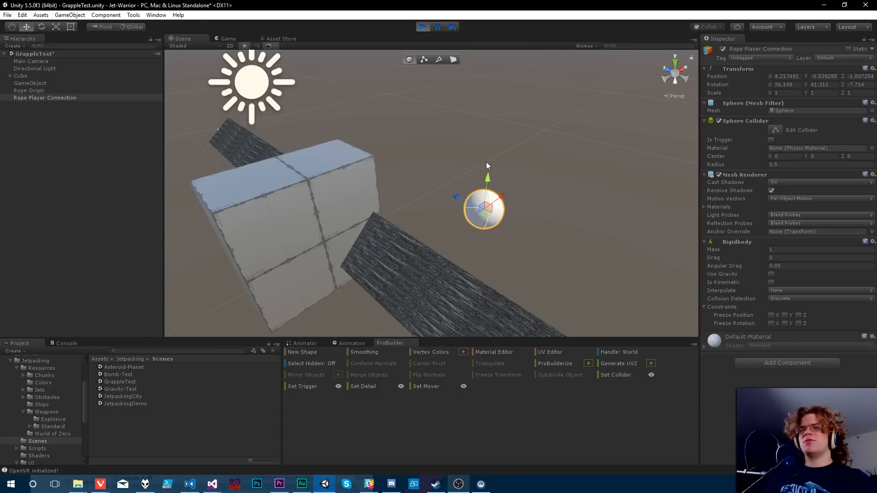
left_click(421, 30)
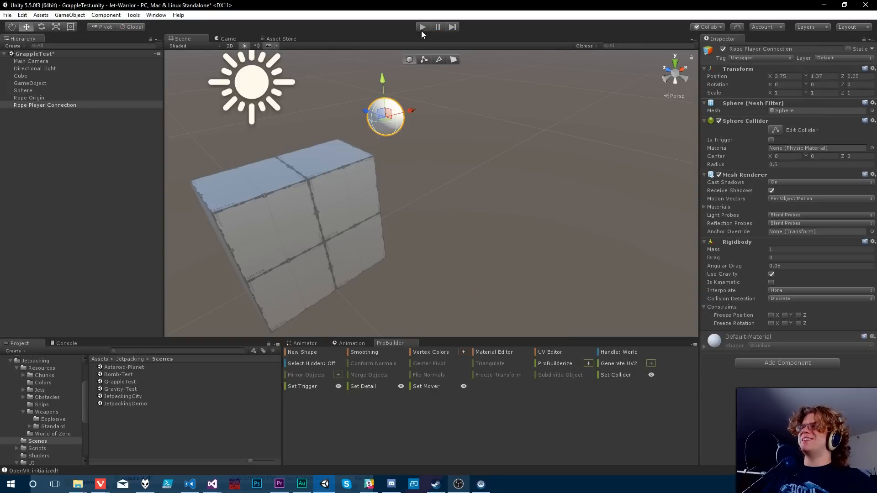
Set the Linear Limit Spring's Spring value to 10 on Rope Origin's Configurable Joint.
left_click_drag(351, 266, 379, 195, "alt")
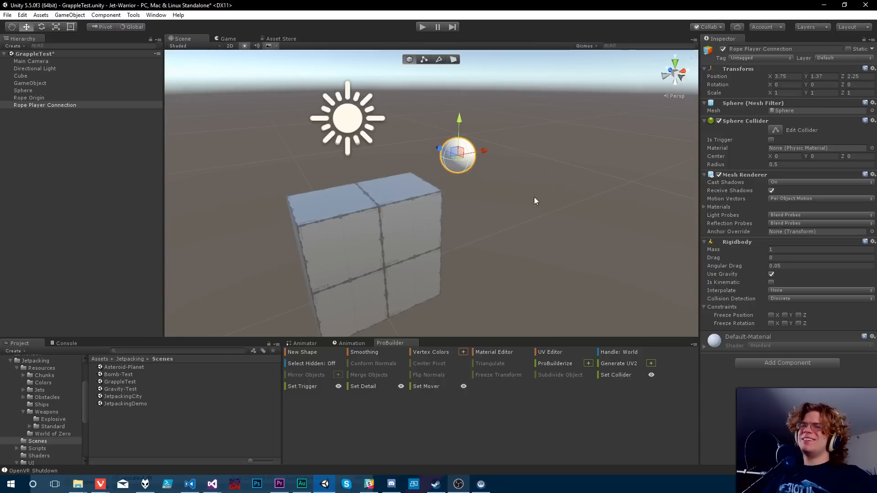
left_click(69, 98)
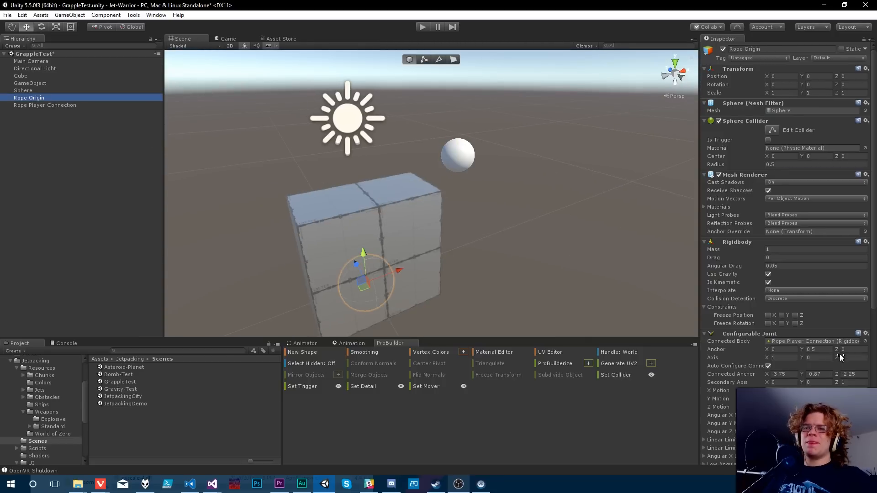
scroll(841, 357, "down", 3)
scroll(738, 369, "down", 2)
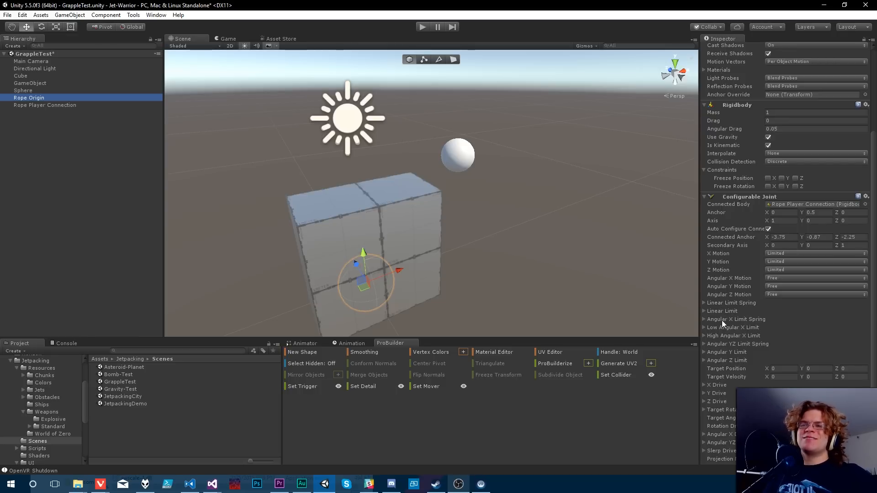
left_click(705, 302)
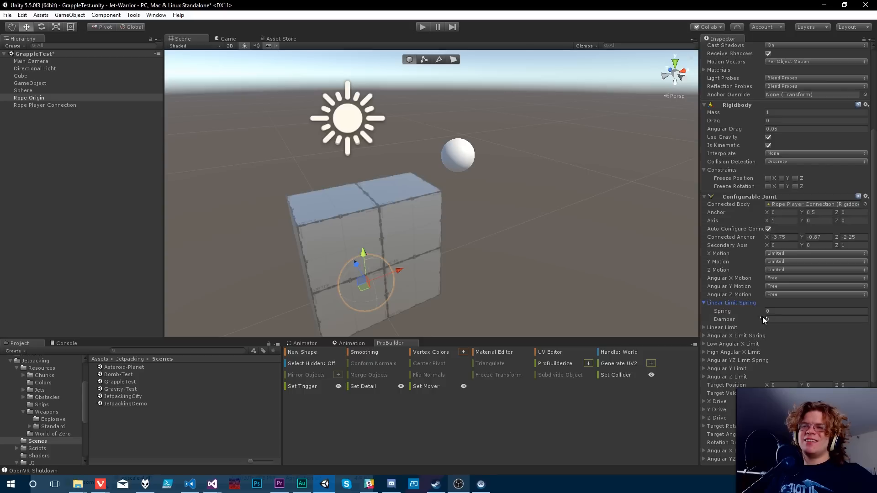
left_click(778, 312)
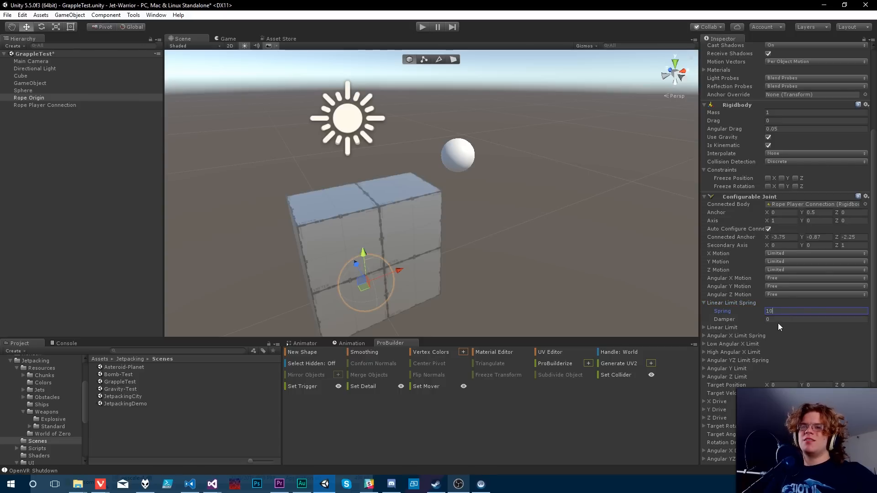
type("10")
key("Return")
Run the scene and set the joint's Linear Limit Spring to 1000 while it plays.
left_click(424, 27)
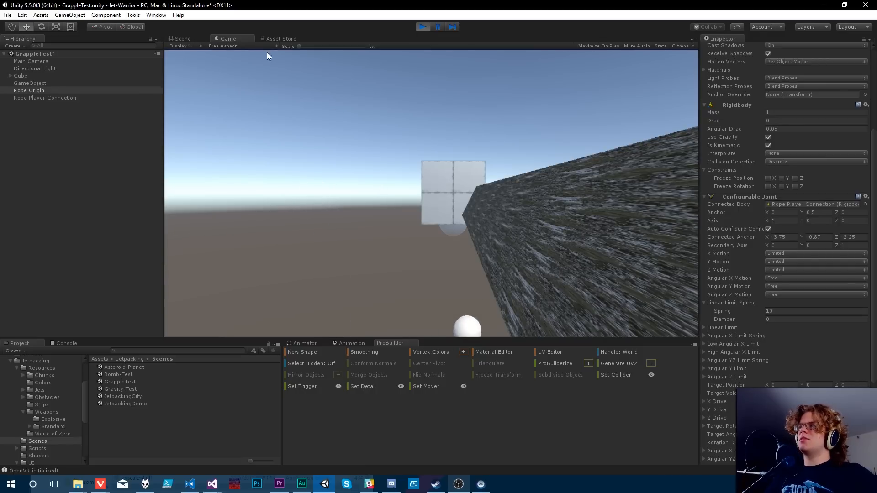
left_click(790, 311)
type("1000")
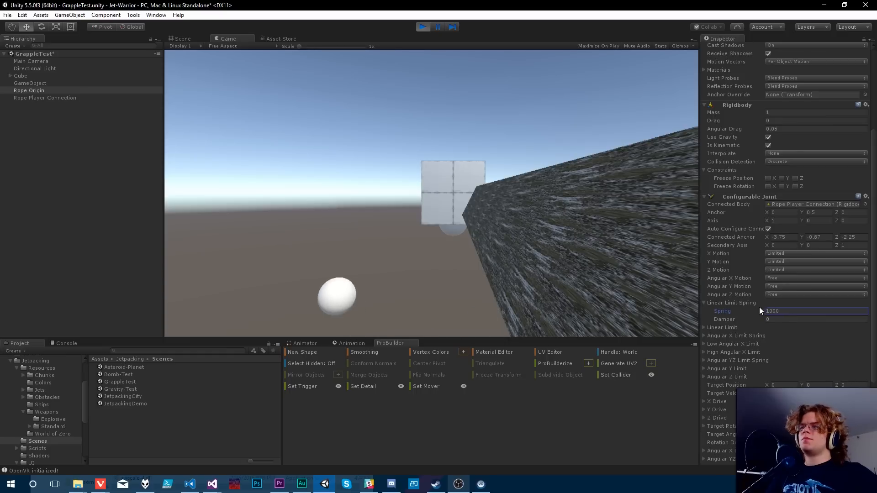
left_click(33, 91)
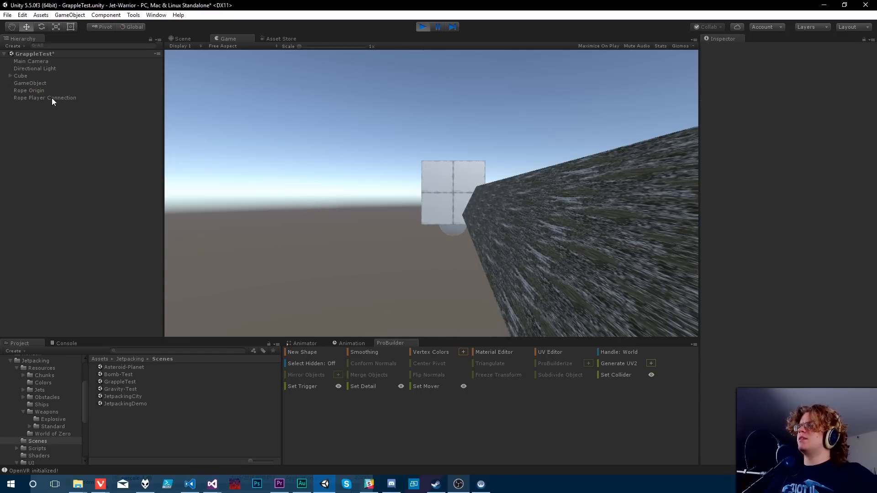
Focus the scene view on Rope Player Connection and examine how it swings with the stiffer spring.
left_click(52, 98)
left_click(180, 39)
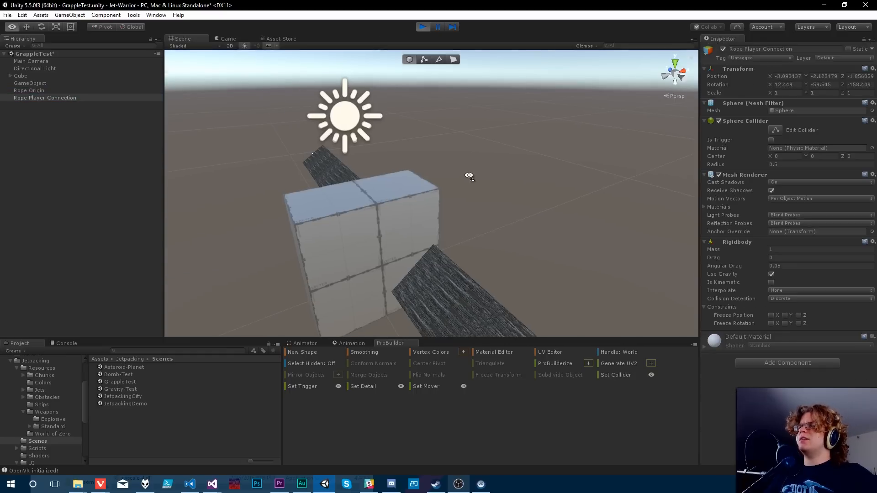
key("f")
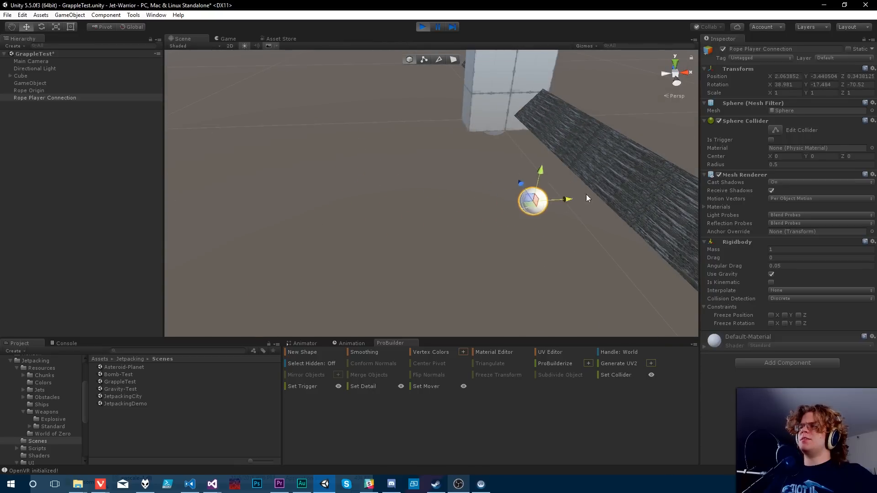
left_click_drag(547, 227, 429, 150, "alt")
left_click(476, 175)
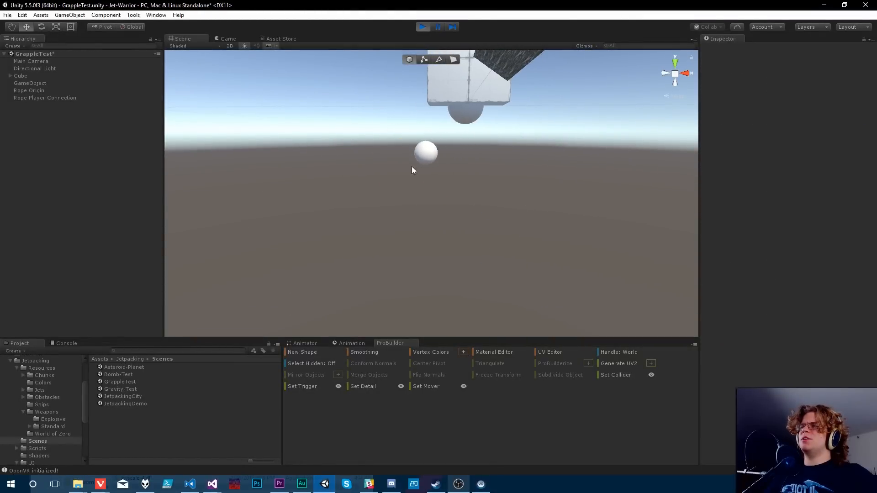
left_click(431, 224)
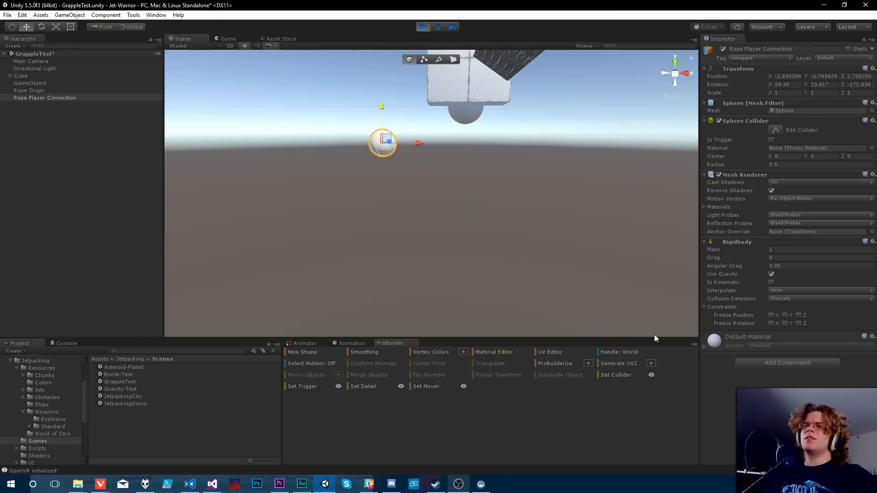
Try X, Y and Z Motion set to Free on Rope Origin's joint in the running scene, and stop the scene.
left_click(40, 90)
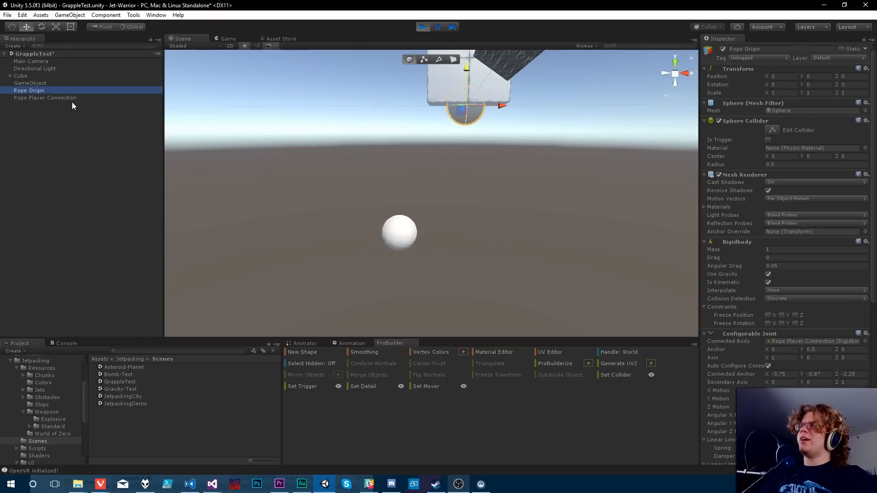
scroll(809, 340, "down", 3)
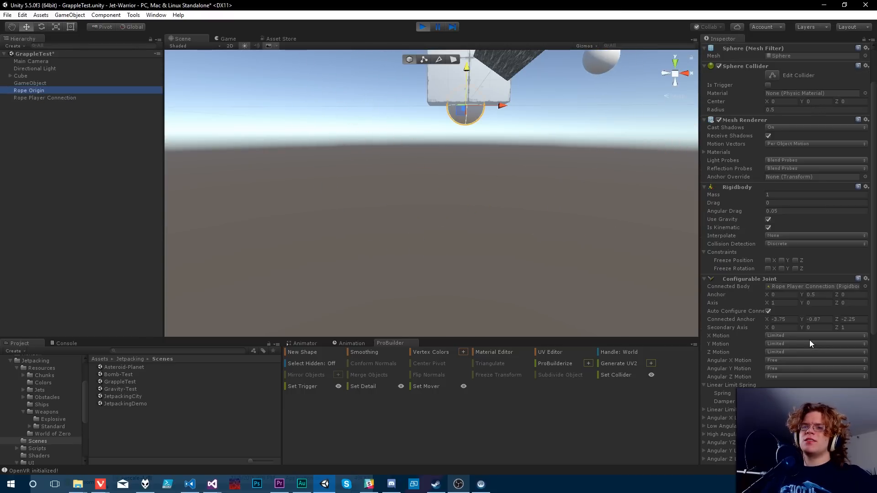
left_click(780, 335)
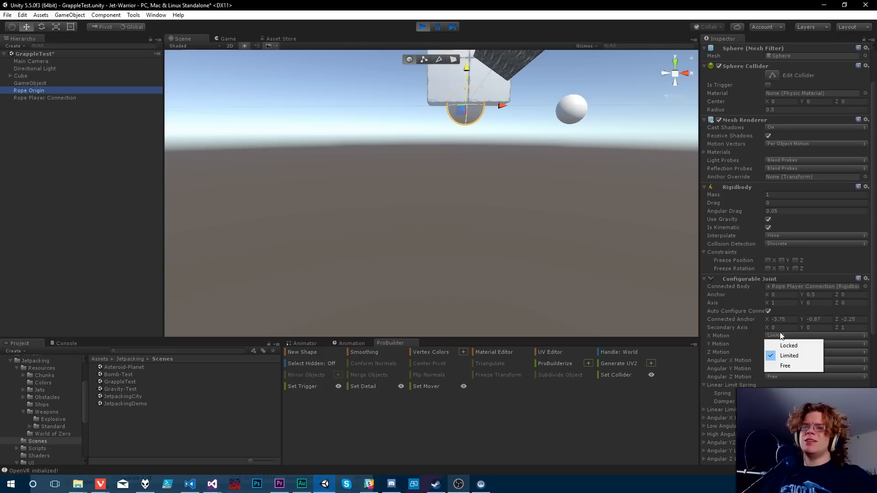
left_click(787, 366)
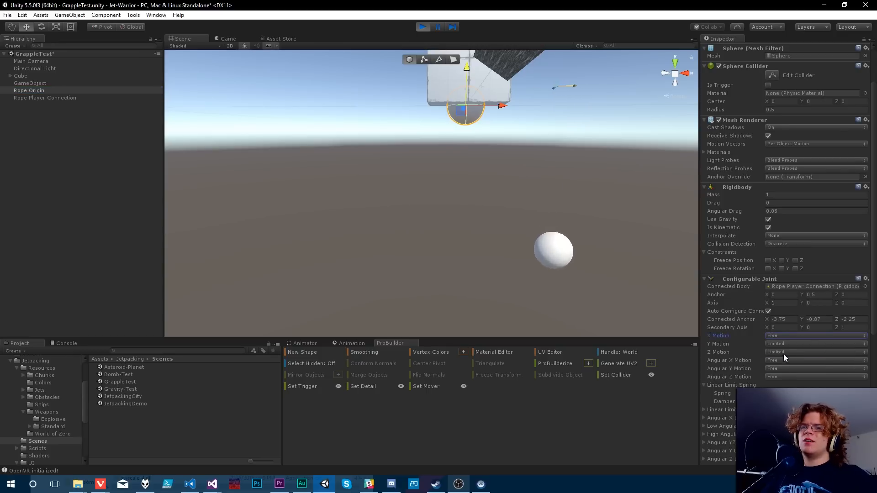
left_click(779, 345)
left_click(786, 374)
left_click(780, 352)
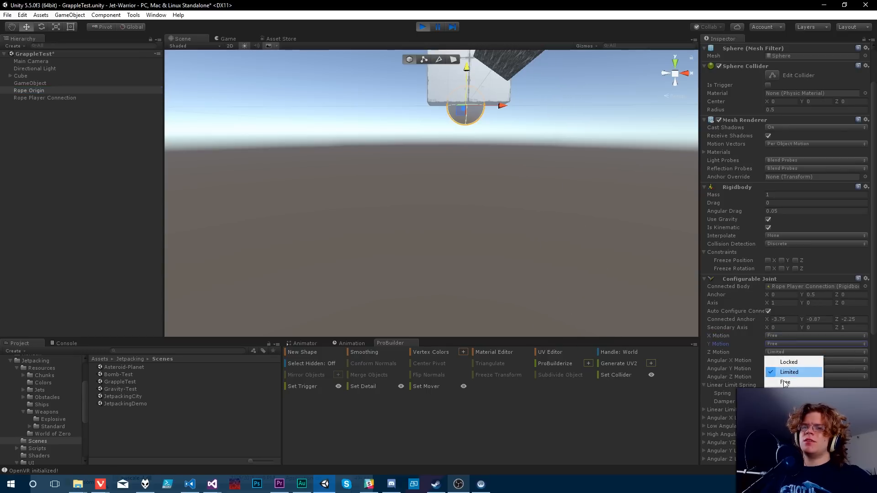
left_click(786, 382)
right_click_drag(590, 318, 488, 383)
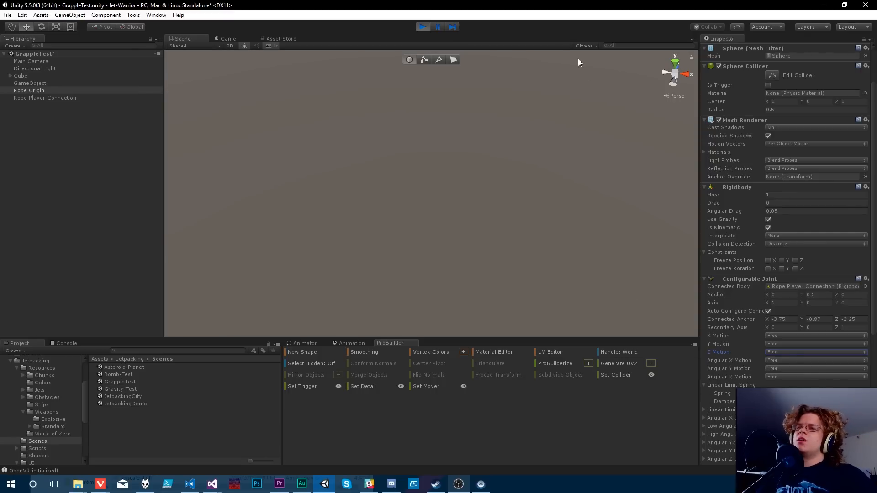
left_click(421, 27)
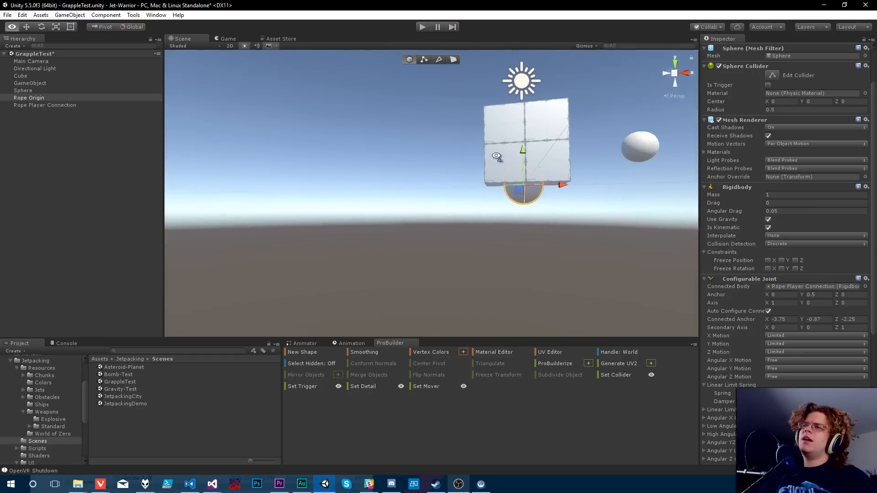
Set the Linear Limit's Limit value to 10 on Rope Origin's Configurable Joint.
right_click_drag(531, 170, 542, 171)
key("w")
key("d")
right_click_drag(487, 219, 476, 226)
key("s")
key("a")
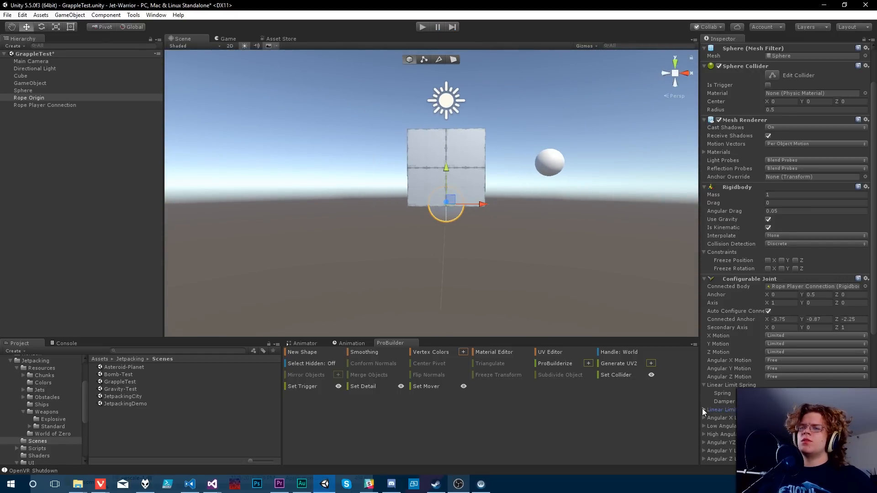
left_click(703, 409)
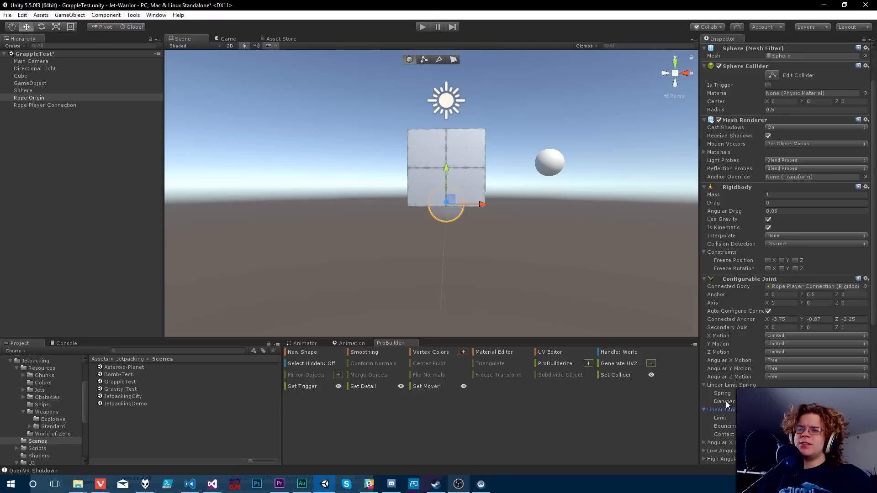
scroll(736, 356, "down", 7)
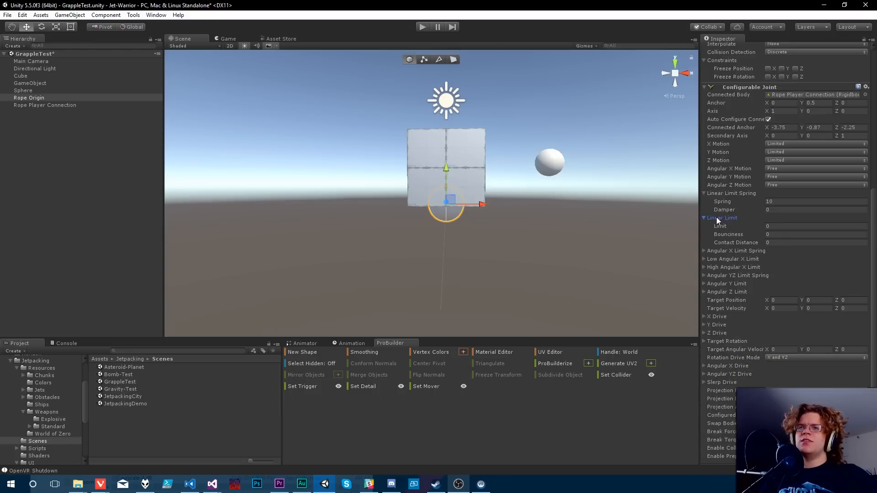
left_click(777, 227)
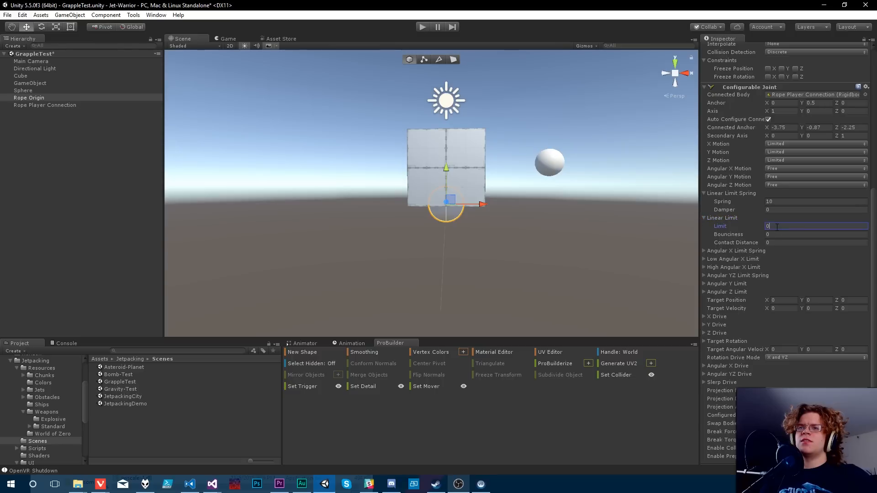
type("10")
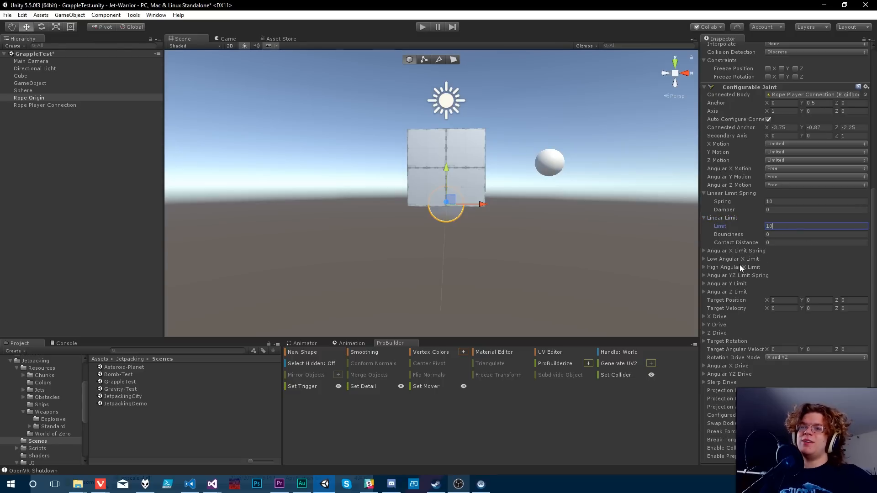
Set X Motion, Y Motion and Z Motion to Free on Rope Origin's Configurable Joint.
scroll(739, 254, "down", 3)
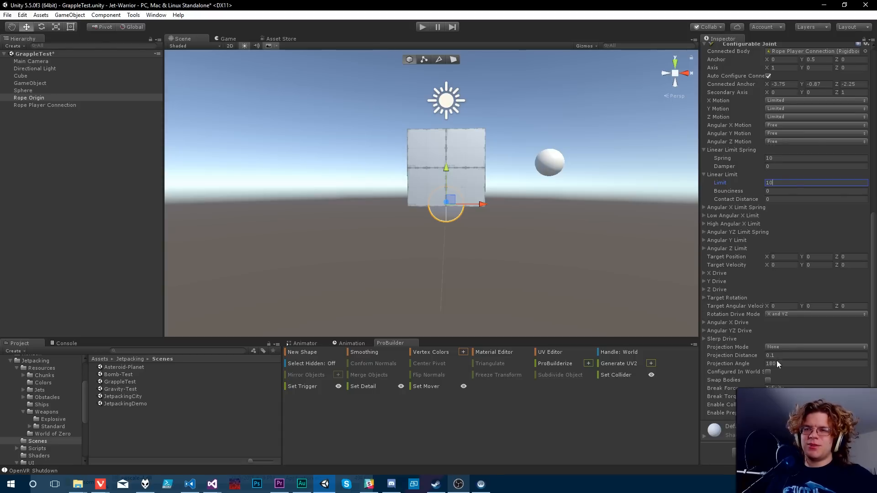
scroll(791, 356, "up", 2)
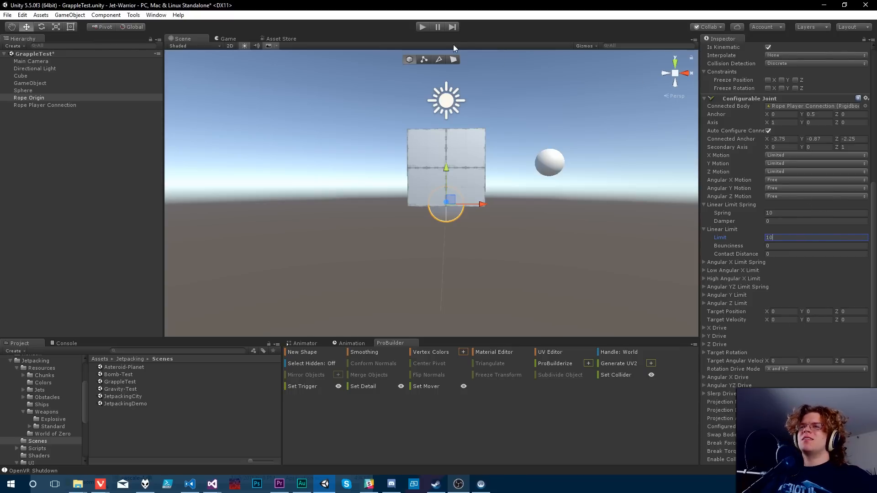
left_click(787, 156)
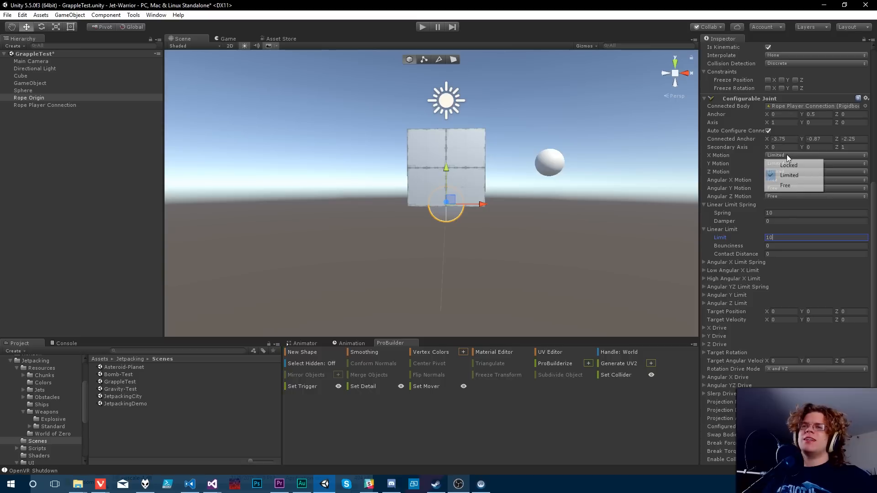
left_click(786, 186)
left_click(779, 164)
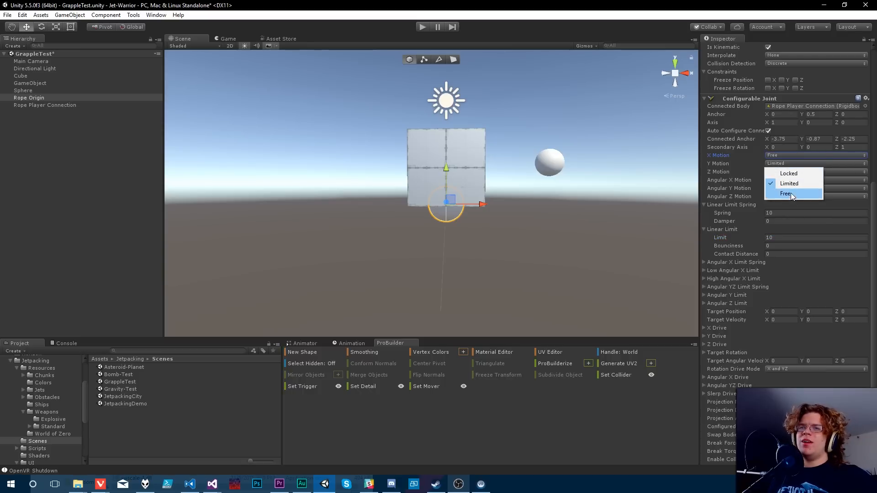
left_click(791, 193)
left_click(783, 172)
left_click(791, 199)
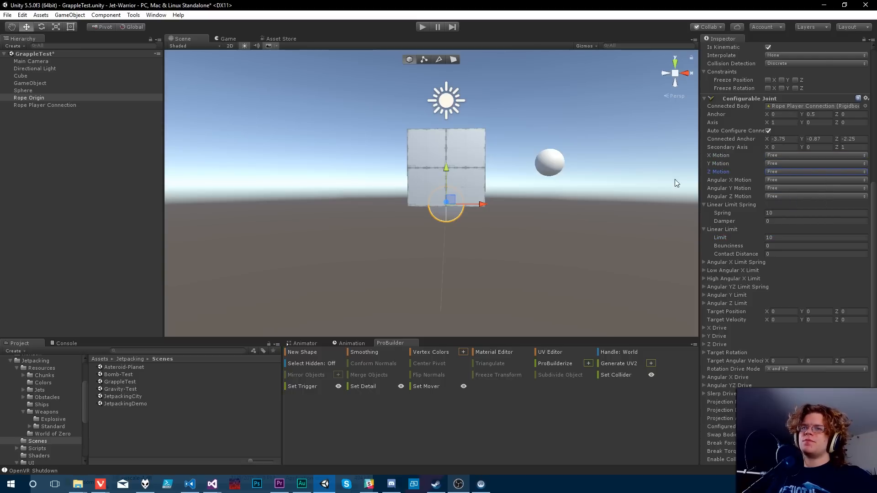
Run the scene and watch how the rope objects behave in the scene view with all linear motion free.
left_click(424, 29)
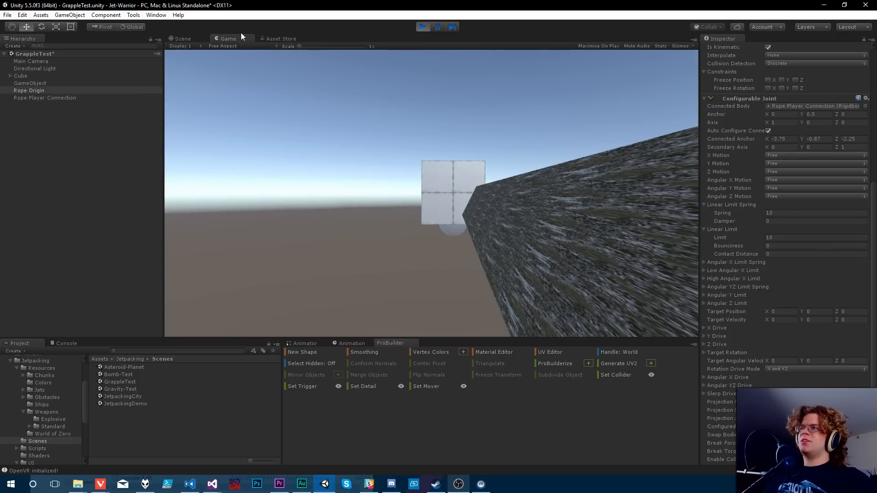
left_click(183, 39)
right_click_drag(482, 199, 521, 190)
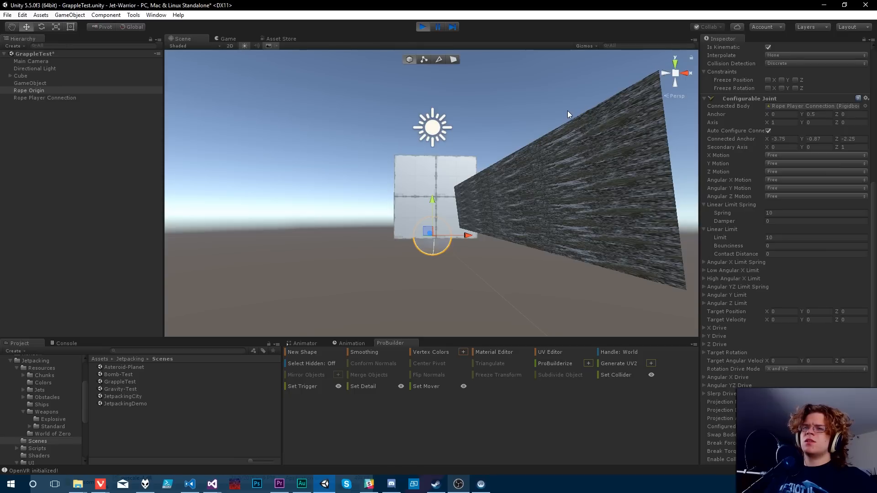
right_click_drag(568, 115, 568, 117)
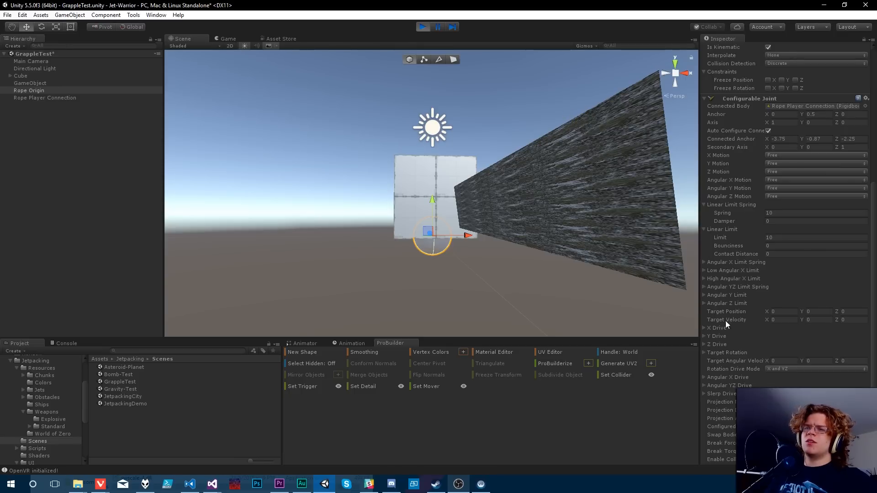
Examine the joint's X Drive settings and its remaining properties, and stop the running scene.
left_click(709, 331)
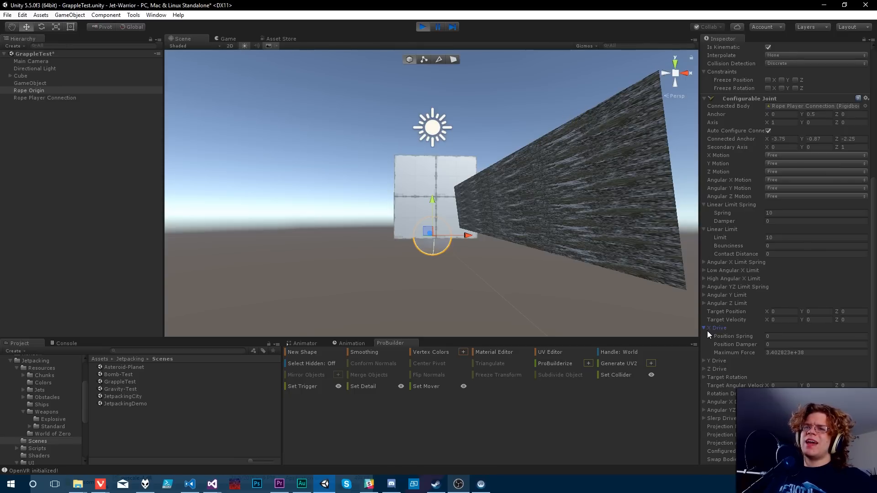
left_click(708, 330)
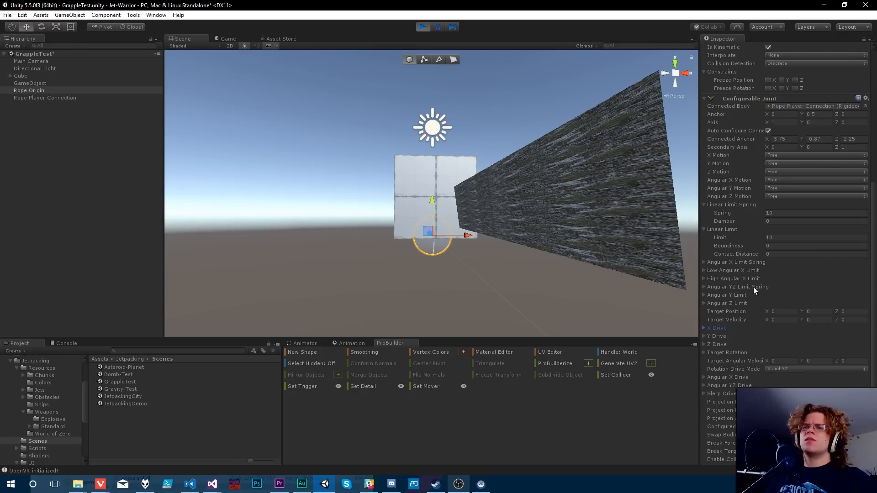
scroll(770, 317, "down", 3)
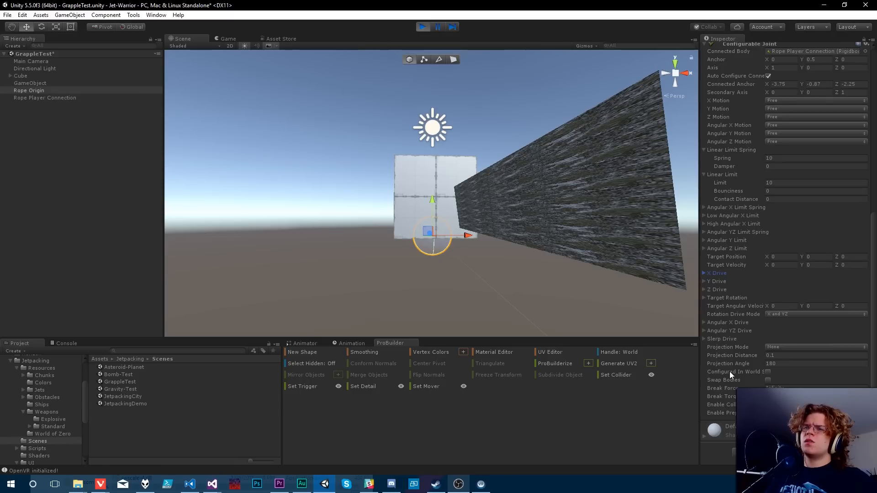
scroll(740, 358, "up", 3)
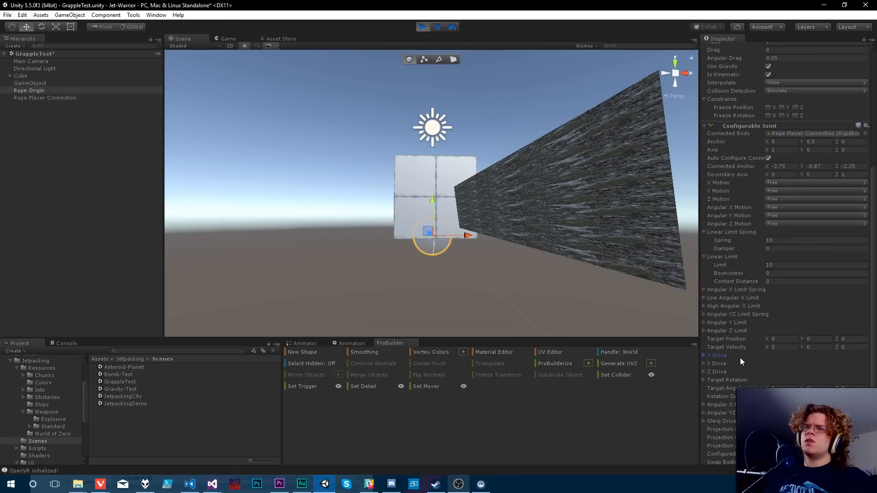
scroll(740, 358, "up", 2)
left_click(423, 26)
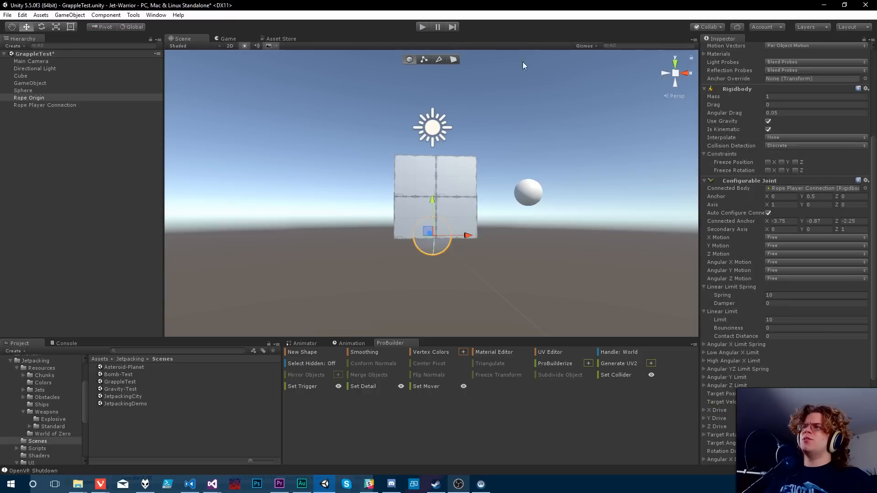
Set the joint's Secondary Axis to Y 1 and Z 0.
left_click(816, 229)
type("1")
left_click(846, 229)
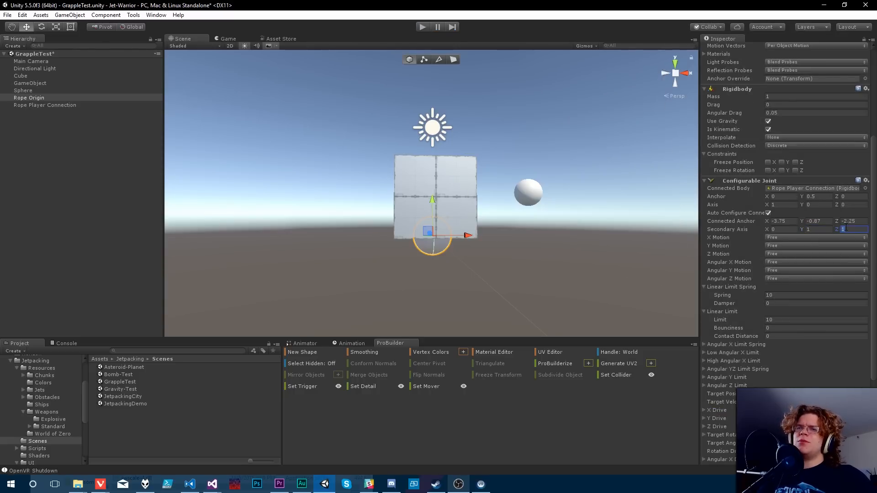
type("0")
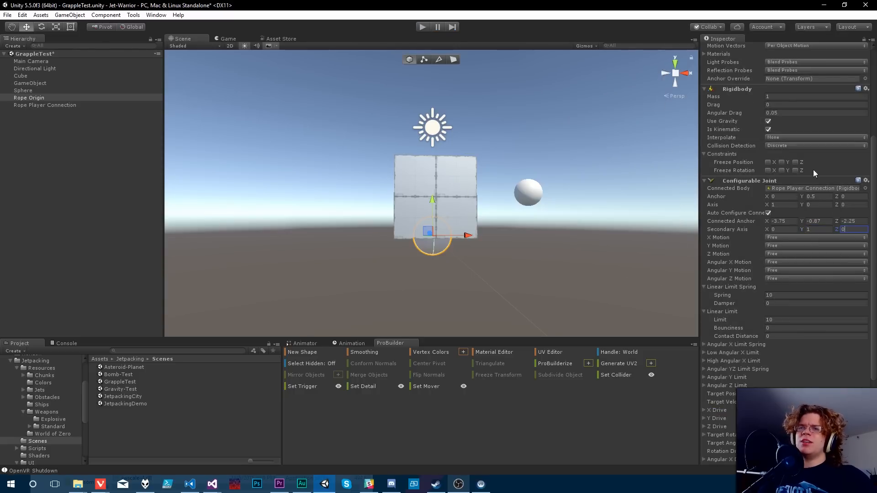
Run the scene to check the changed secondary axis in the scene view, and stop it.
left_click(423, 27)
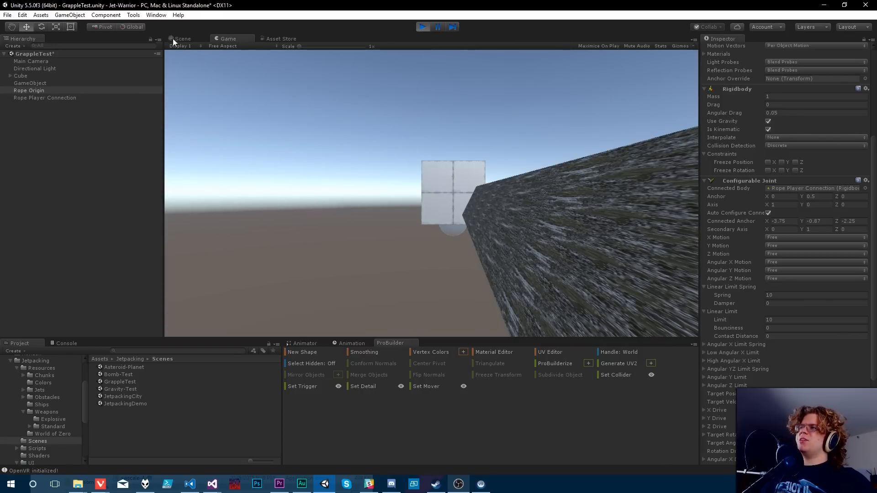
left_click(180, 37)
right_click_drag(416, 217, 444, 47)
left_click(422, 26)
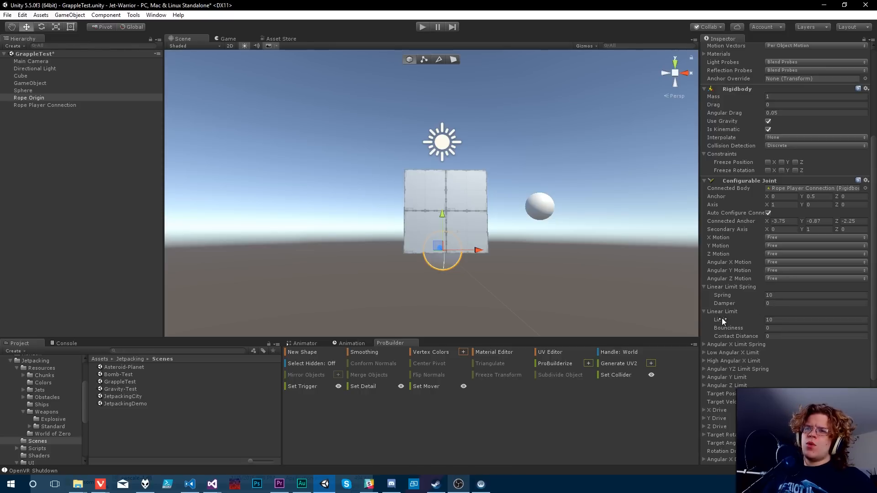
Examine the joint's Slerp Drive and High Angular X Limit settings and the list of other available joint components.
scroll(747, 366, "down", 5)
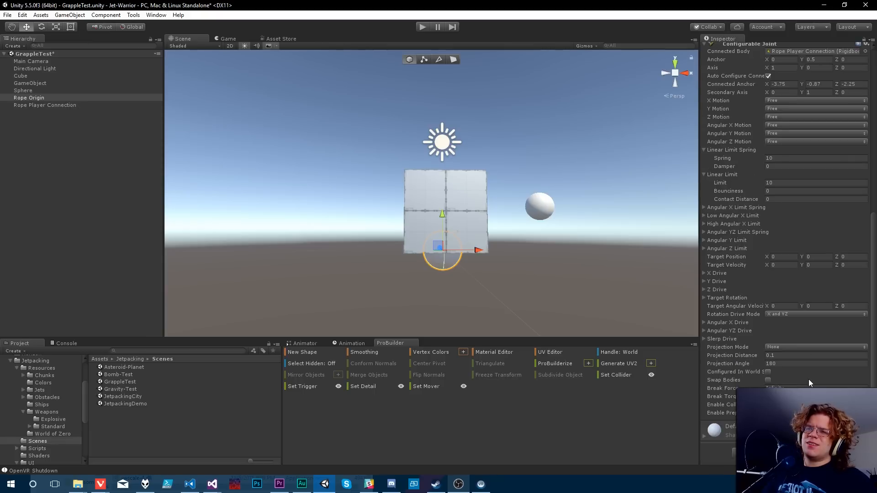
left_click(705, 339)
left_click(704, 338)
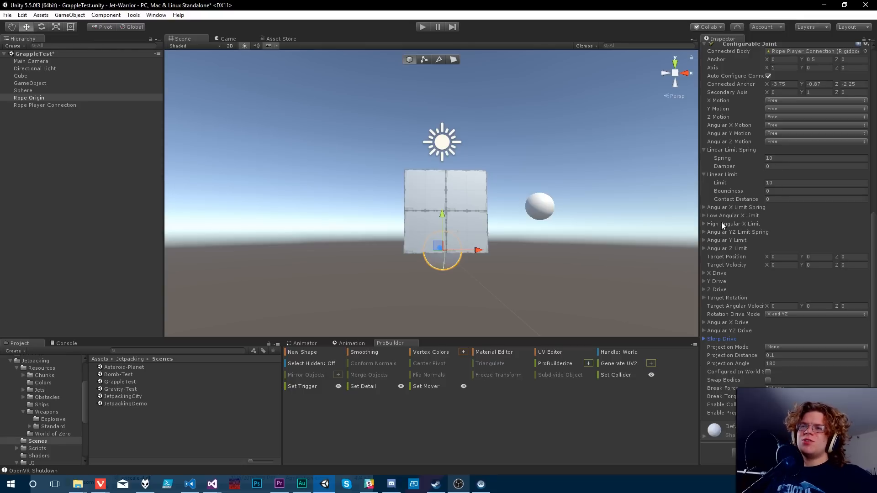
left_click(704, 223)
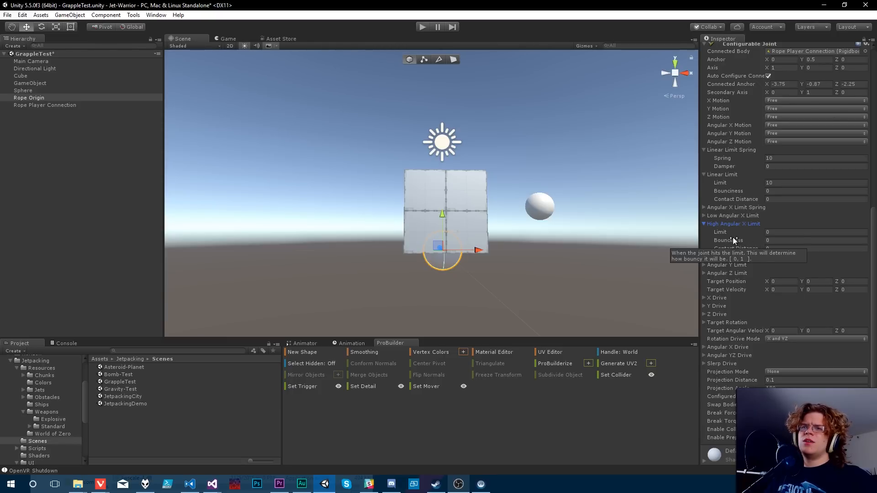
scroll(733, 237, "up", 2)
left_click(704, 251)
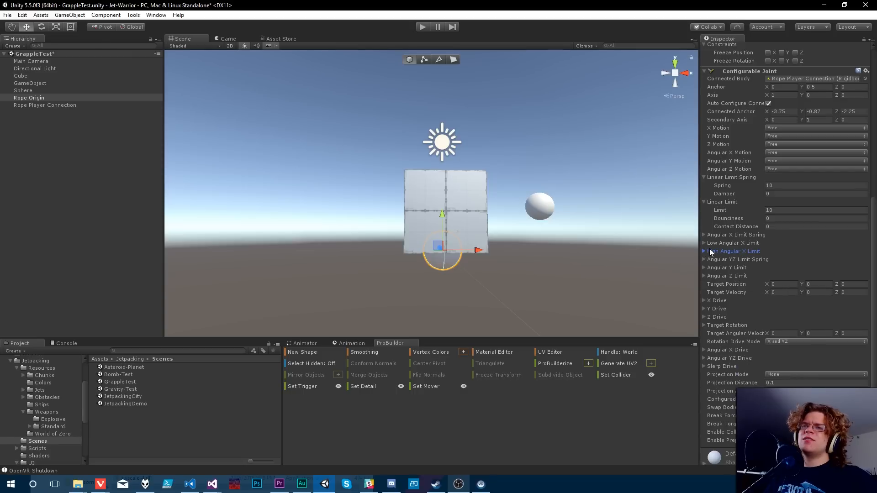
scroll(740, 260, "up", 6)
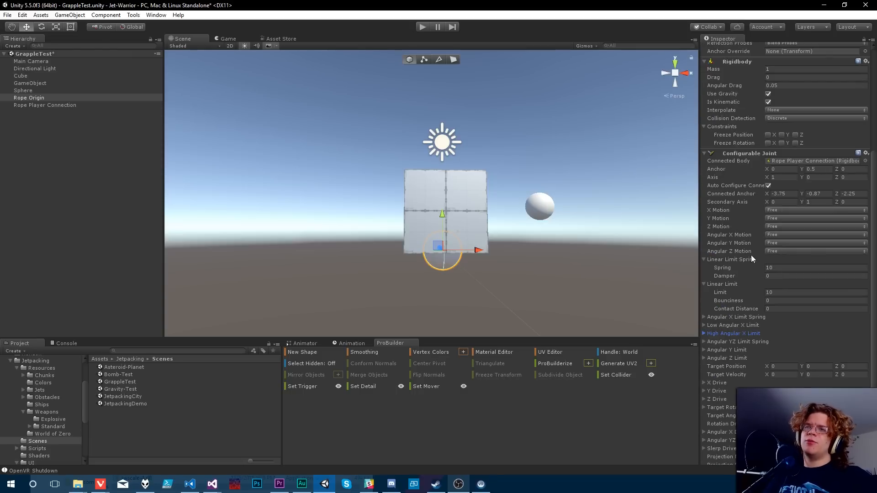
scroll(742, 236, "up", 4)
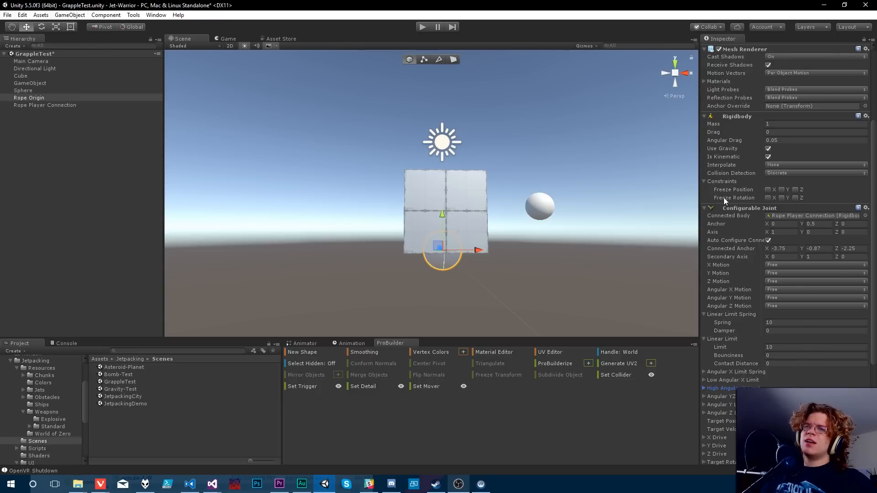
scroll(765, 267, "down", 6)
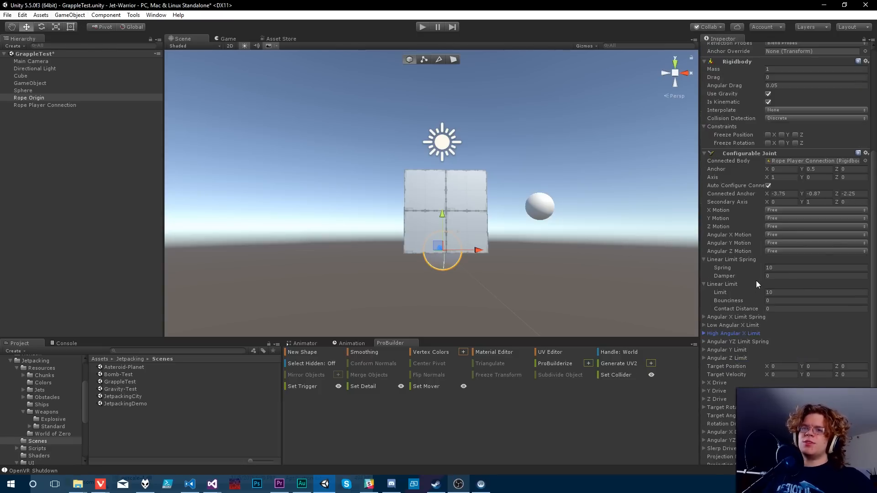
left_click(776, 453)
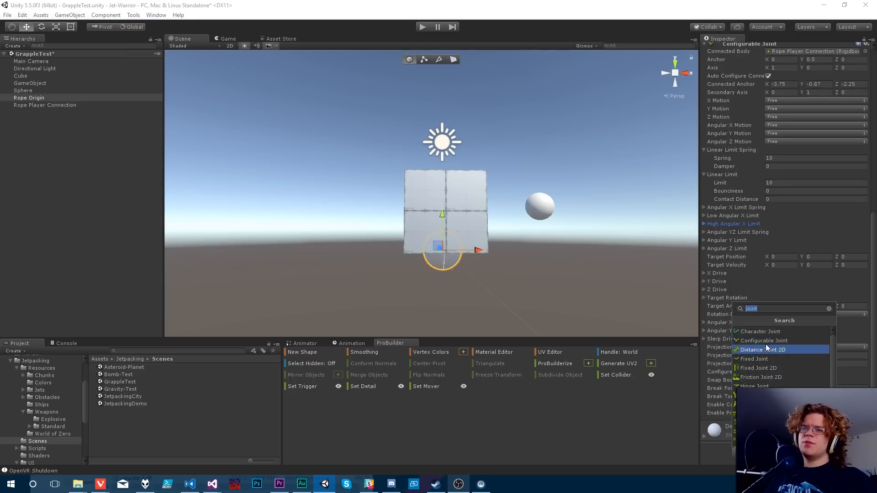
left_click(876, 230)
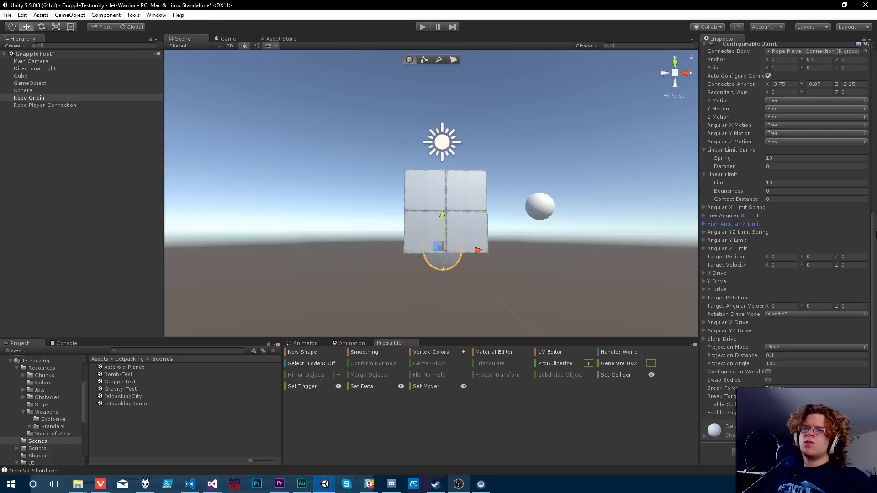
Set Position Spring to 10 for both the Z Drive and the Y Drive of Rope Origin's joint.
left_click(704, 290)
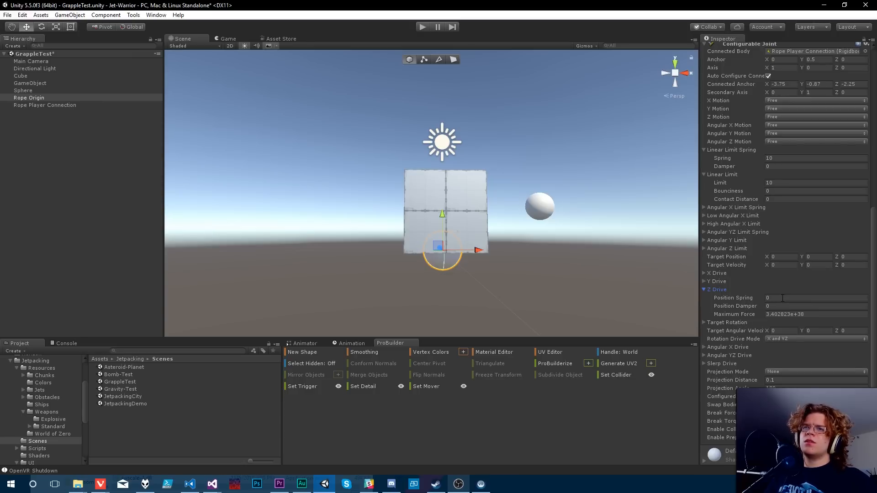
left_click(768, 298)
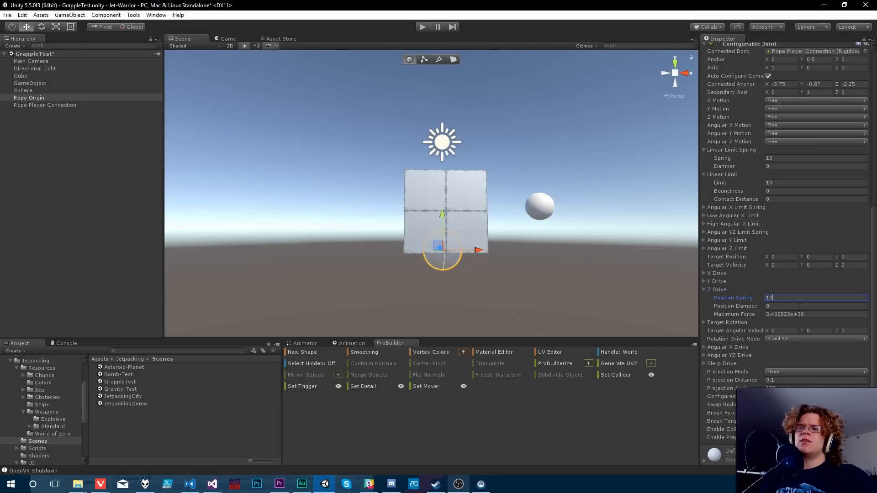
type("10")
left_click(711, 282)
left_click(782, 290)
type("1")
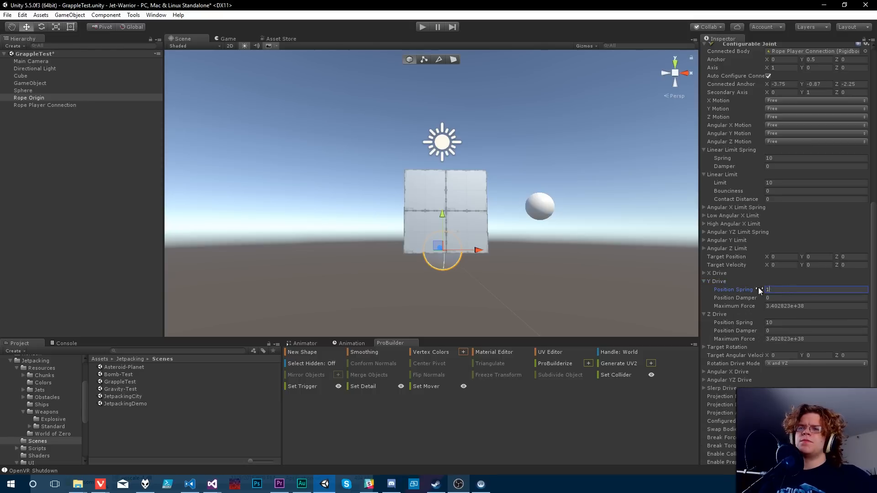
type("0")
Set the X Drive's Position Spring to 10 and run the scene to watch the sphere's motion in the scene view.
left_click(705, 273)
left_click(784, 282)
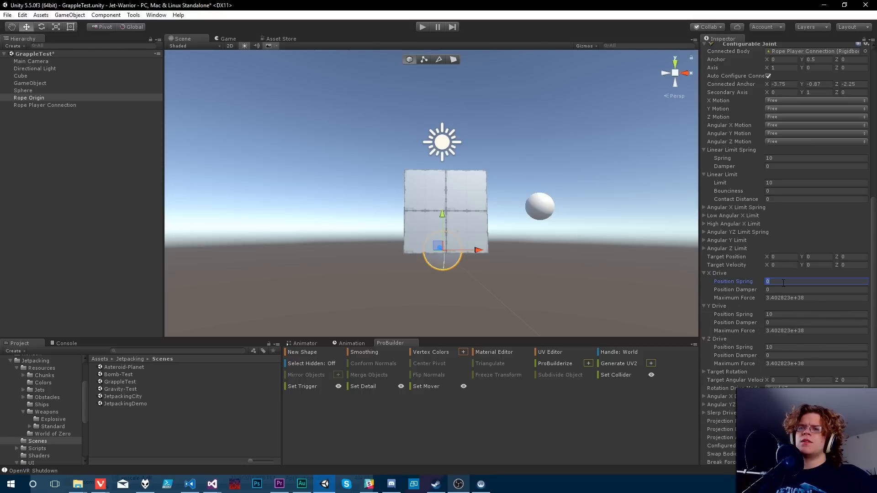
left_click(422, 27)
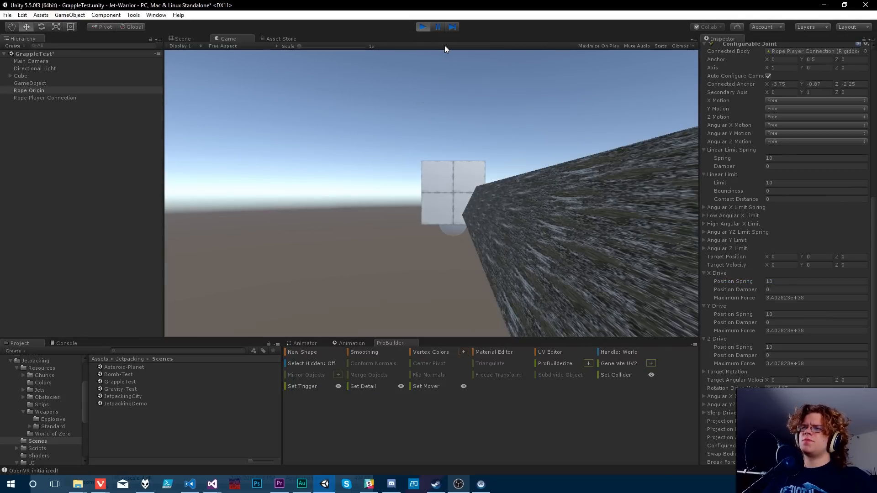
left_click(175, 41)
right_click_drag(456, 206, 470, 224)
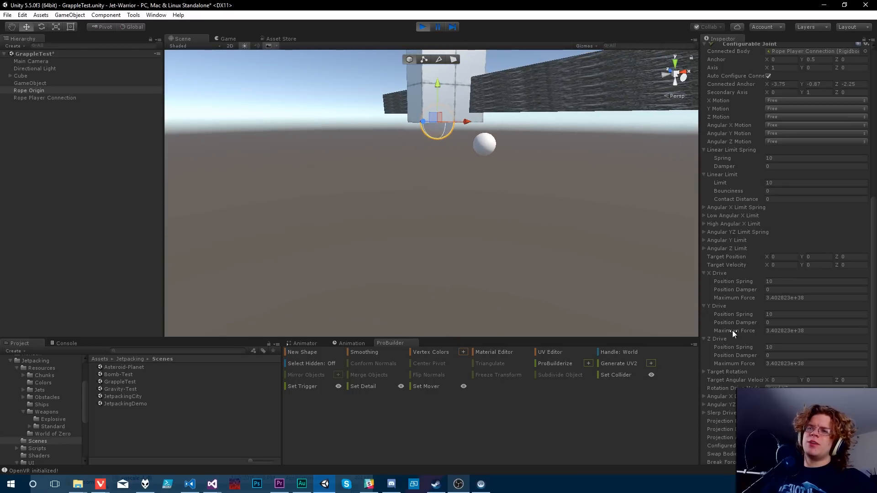
While the scene runs, set Position Spring to 1000 for the joint's Z, Y and X Drives.
left_click(779, 347)
type("1000")
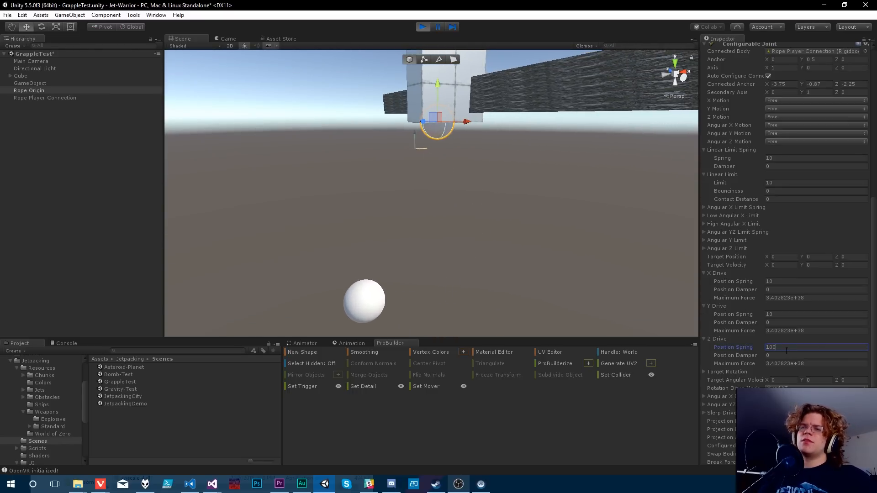
left_click(781, 314)
type("1000")
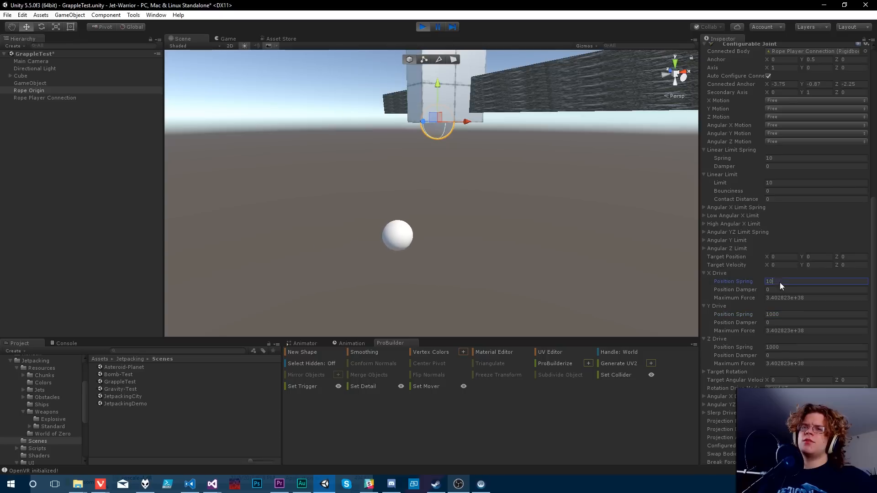
left_click(782, 282)
type("1000")
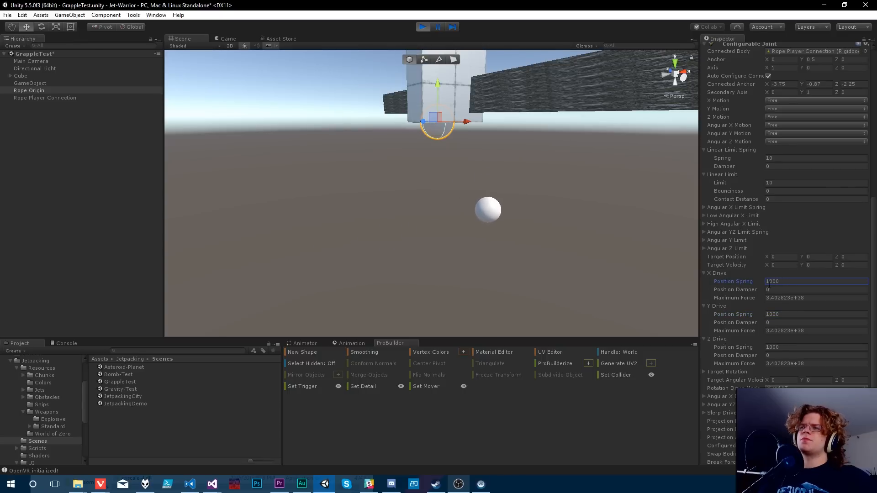
Watch Rope Player Connection's motion in the scene view, turn off its Use Gravity option, and stop the scene.
left_click(351, 229)
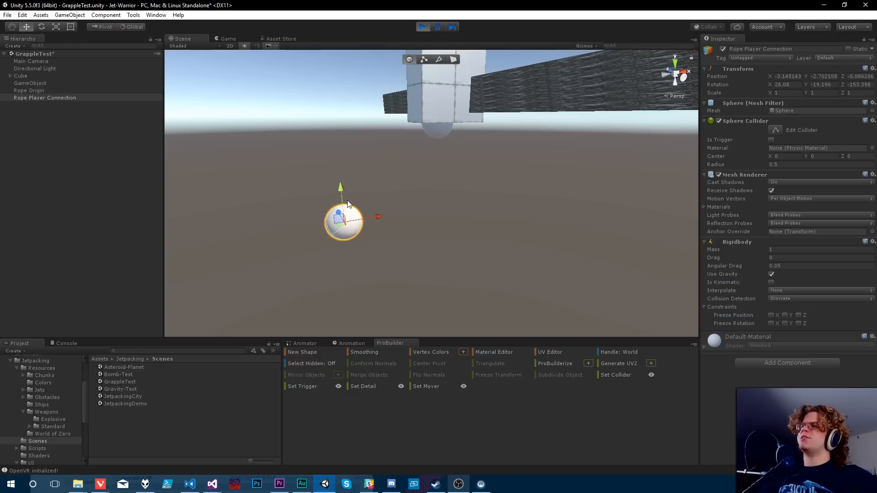
left_click(374, 196)
left_click(510, 193)
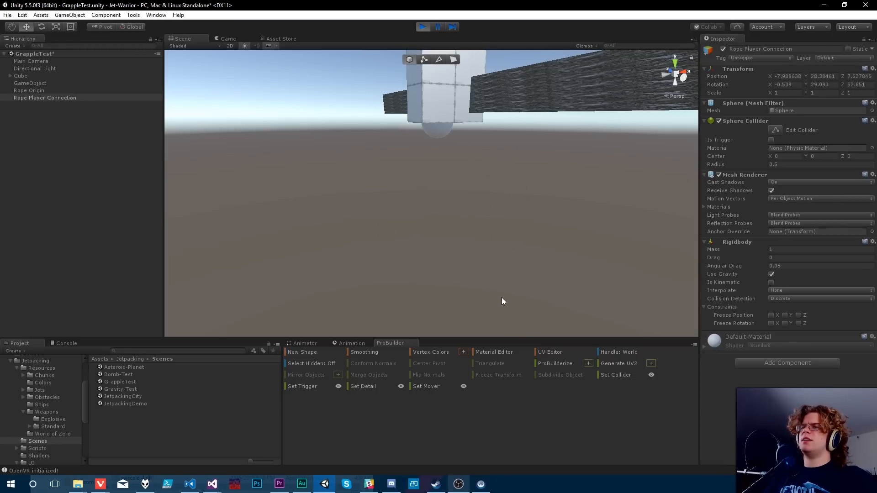
left_click_drag(502, 298, 499, 176, "alt")
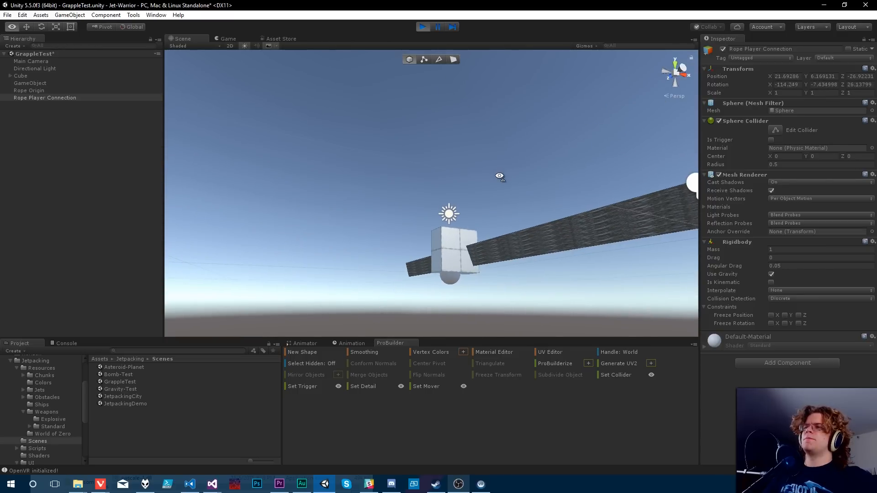
right_click_drag(499, 176, 475, 236)
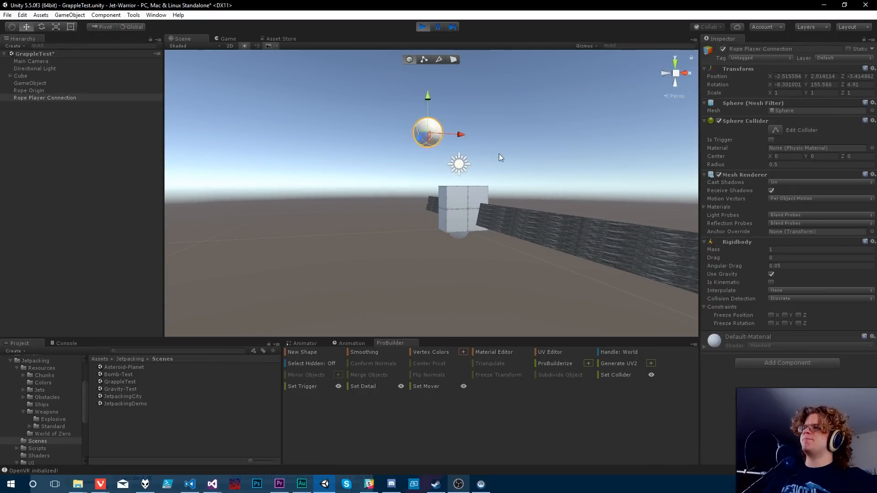
left_click(772, 274)
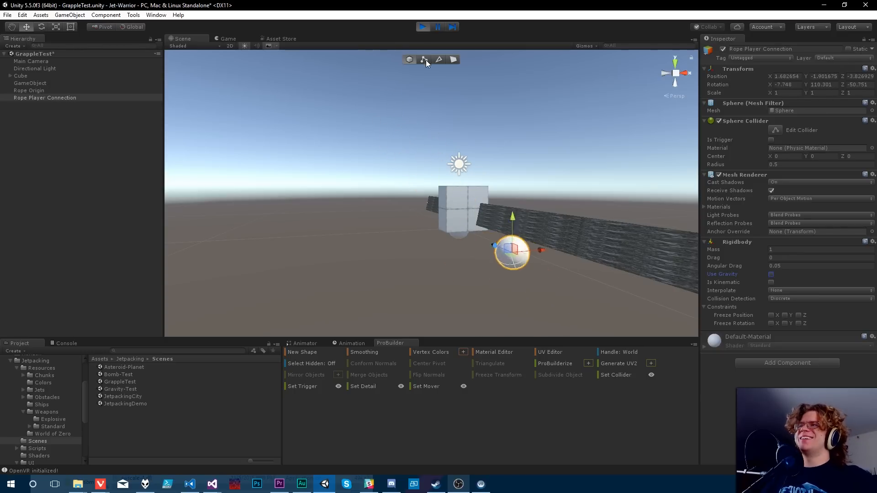
left_click(424, 27)
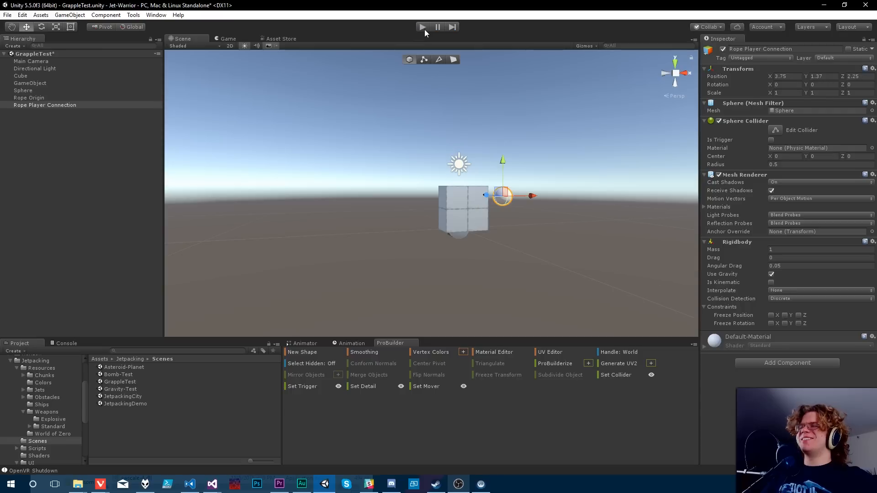
Examine the Position Spring and Maximum Force settings in the X, Y and Z Drives of Rope Origin's joint.
right_click_drag(528, 220, 492, 223)
key("w")
left_click(40, 98)
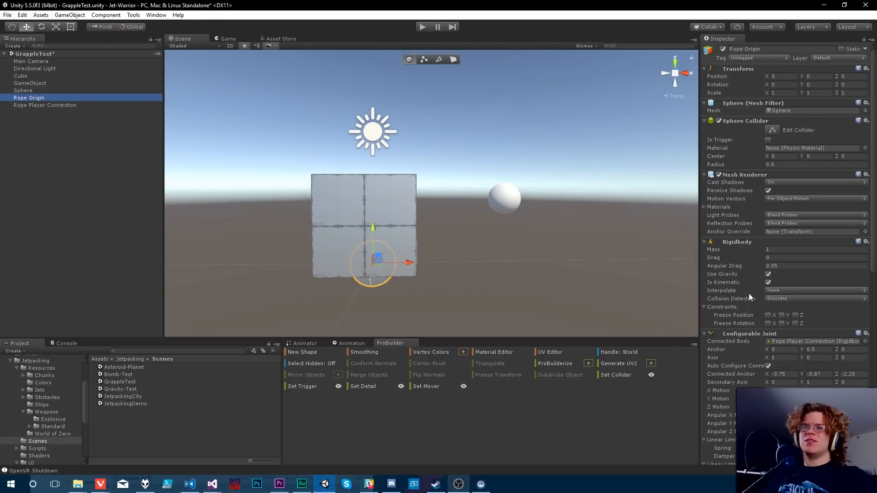
scroll(772, 322, "down", 15)
left_click(775, 274)
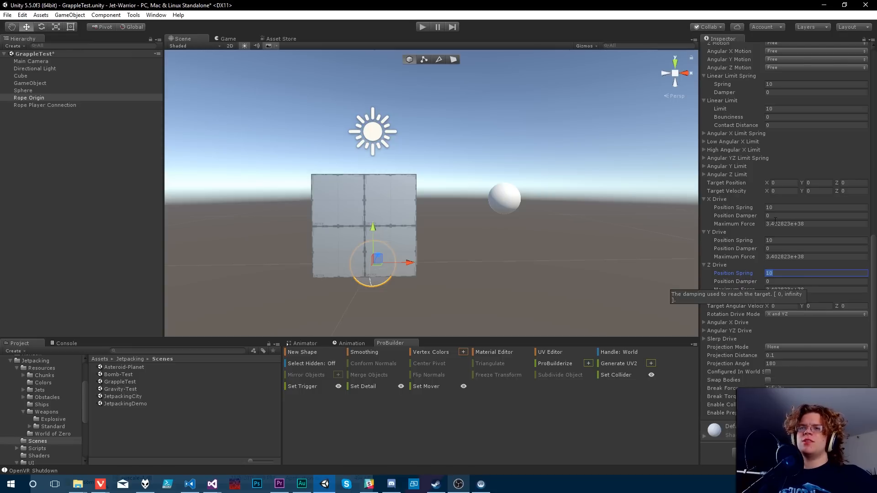
left_click(733, 225)
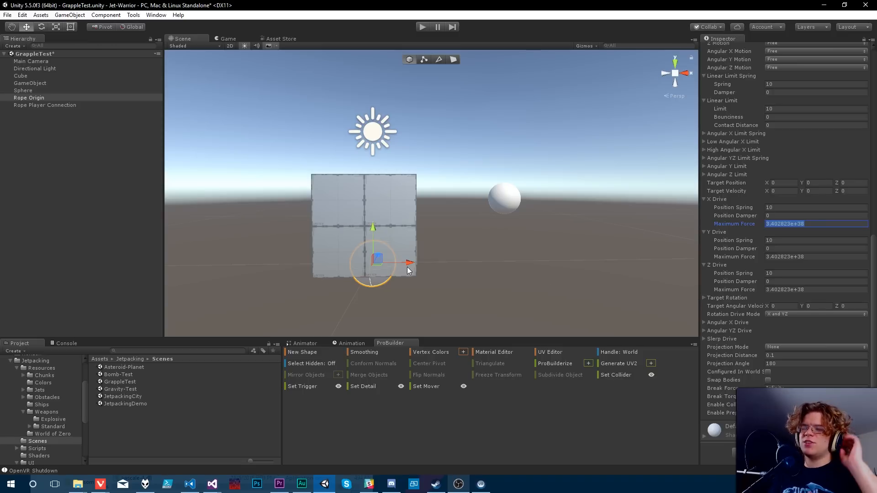
Lower Rope Player Connection to about Y -0.95 in the scene.
right_click_drag(438, 232, 439, 237)
left_click(59, 105)
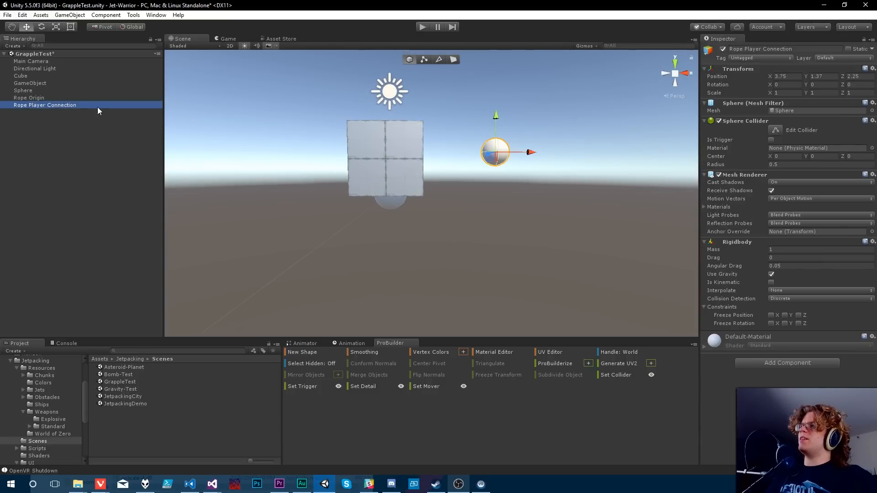
left_click_drag(498, 119, 492, 182)
left_click(57, 105)
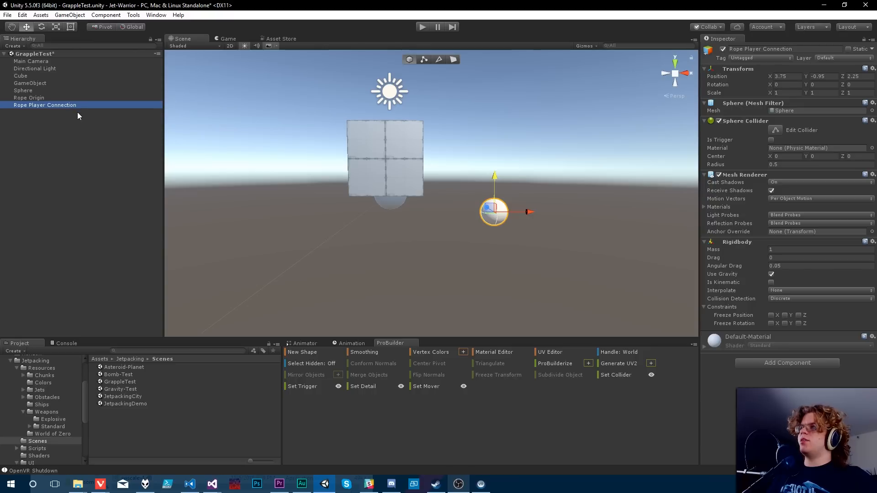
Delete the Rope Player Connection object from the scene.
left_click(30, 97)
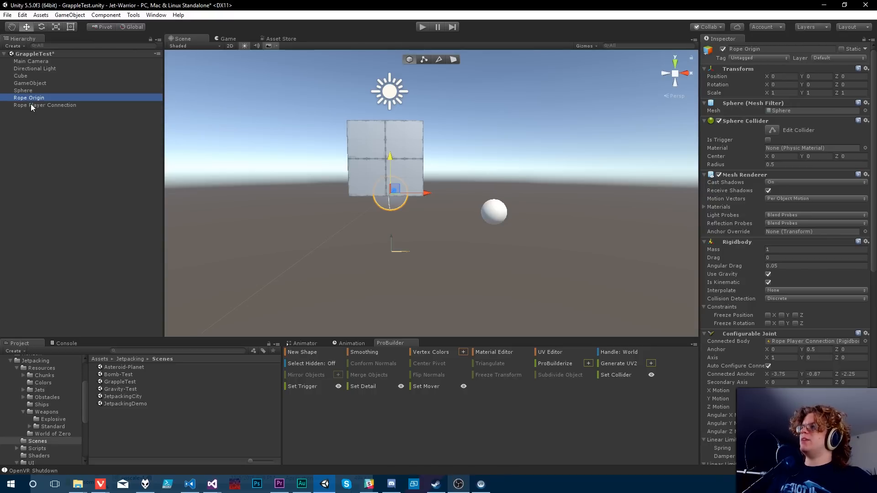
left_click(31, 105)
key("Delete")
Duplicate Rope Origin three times and stack the copies below it at about Y -2, -3.88 and -5.76.
left_click(31, 99)
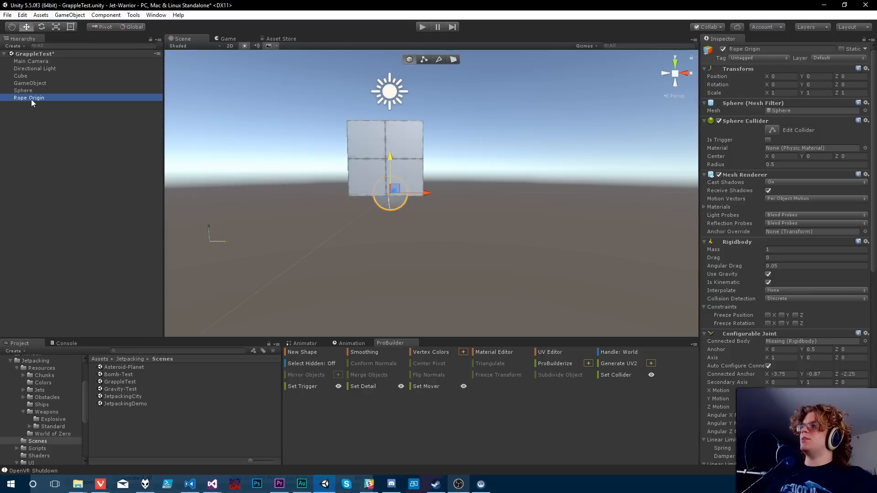
key("ctrl+d")
left_click_drag(389, 159, 394, 282)
key("ctrl+d")
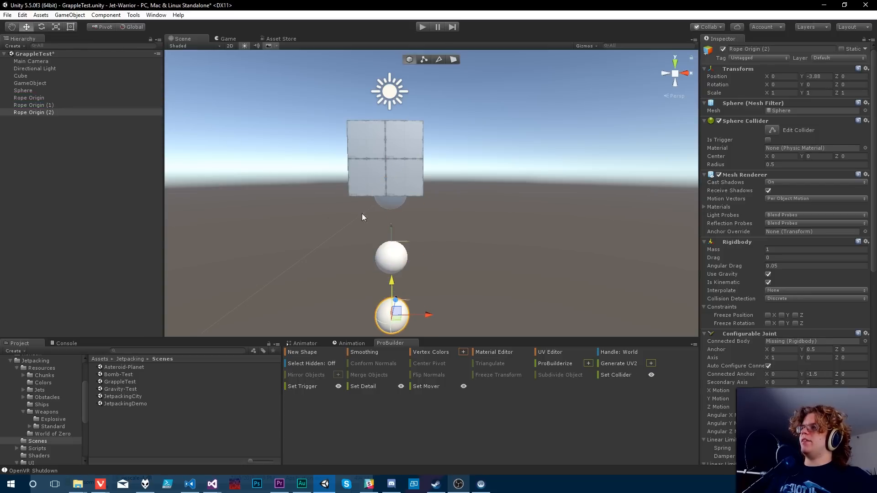
key("q")
right_click_drag(388, 216, 374, 204)
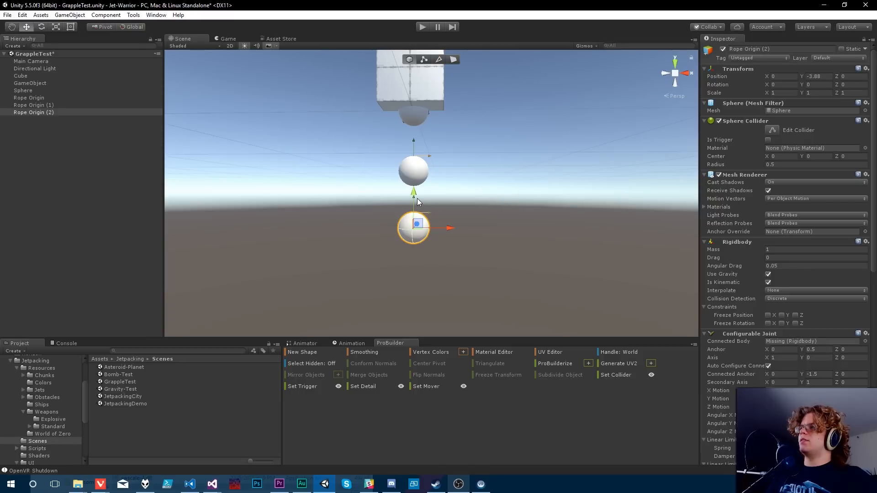
key("ctrl+d")
left_click_drag(417, 198, 411, 253)
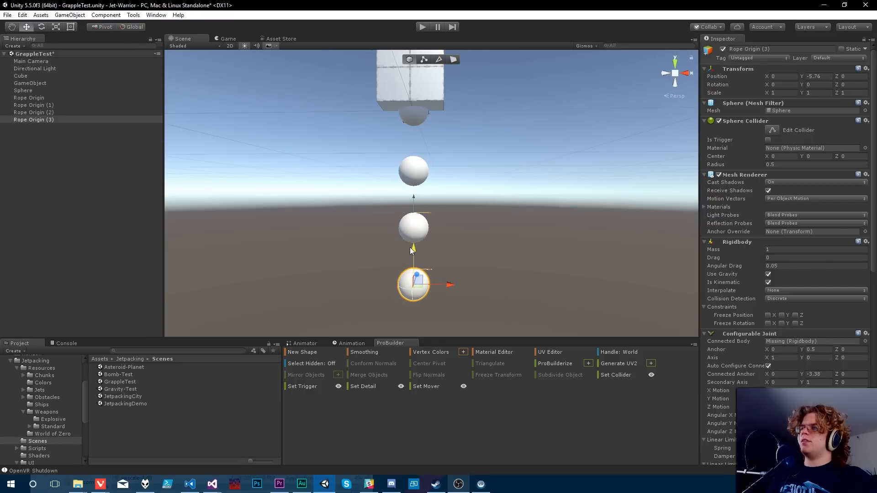
Chain the spheres by setting each joint's Connected Body to the next one, from Rope Origin down to Rope Origin (3).
left_click(36, 98)
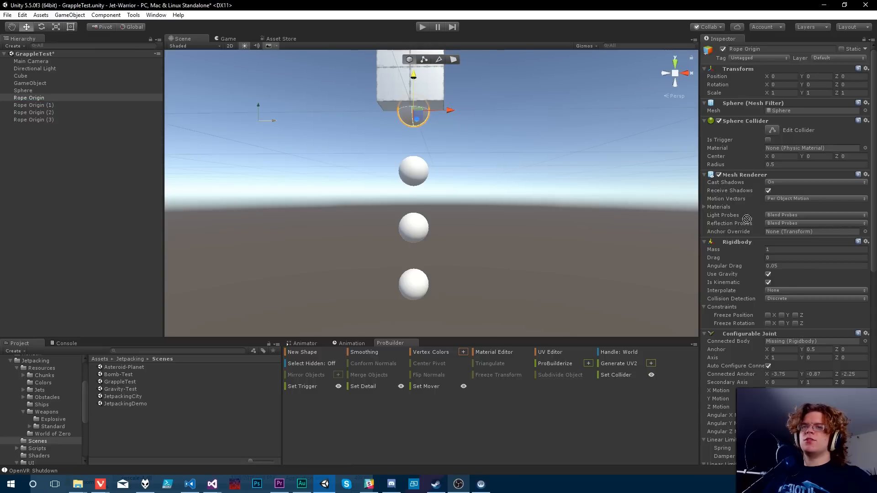
left_click_drag(747, 219, 784, 341)
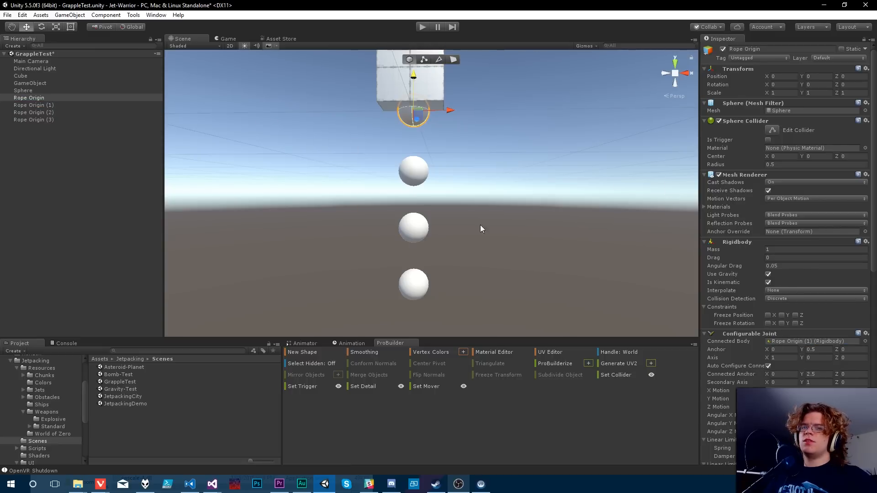
left_click(40, 106)
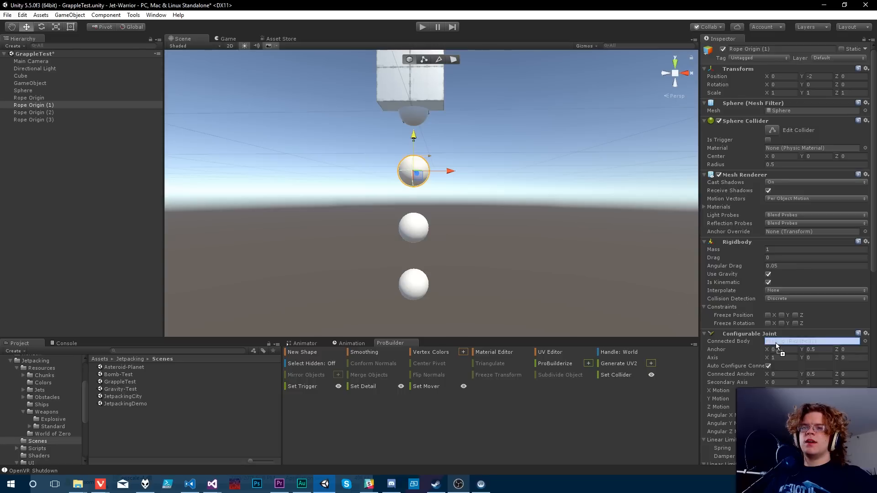
left_click(26, 113)
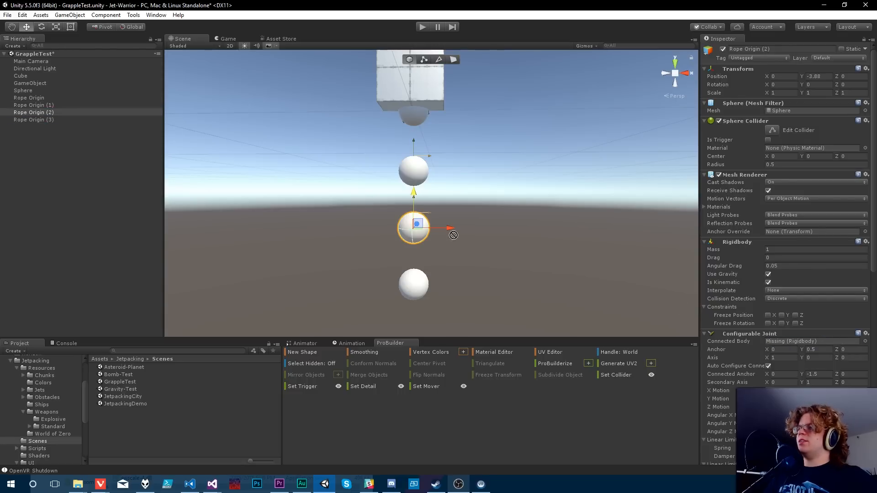
left_click_drag(825, 350, 795, 341)
Remove the Configurable Joint component from Rope Origin (3).
left_click(54, 119)
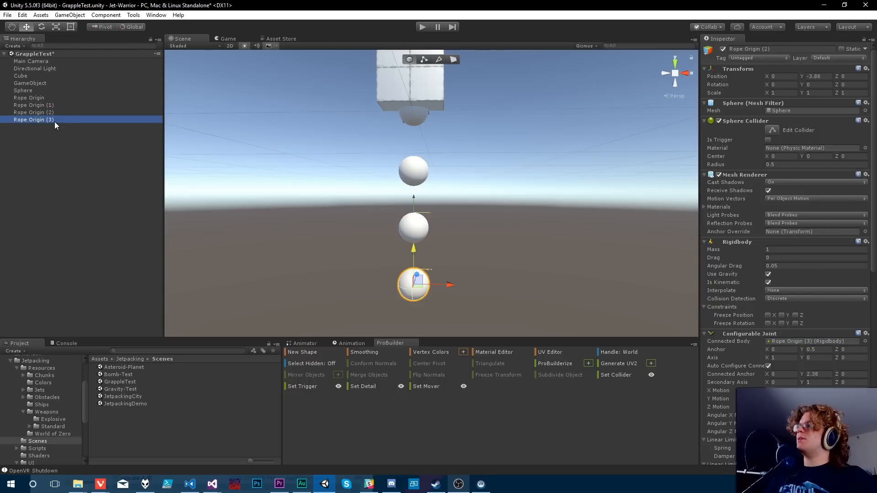
right_click(739, 336)
left_click(786, 355)
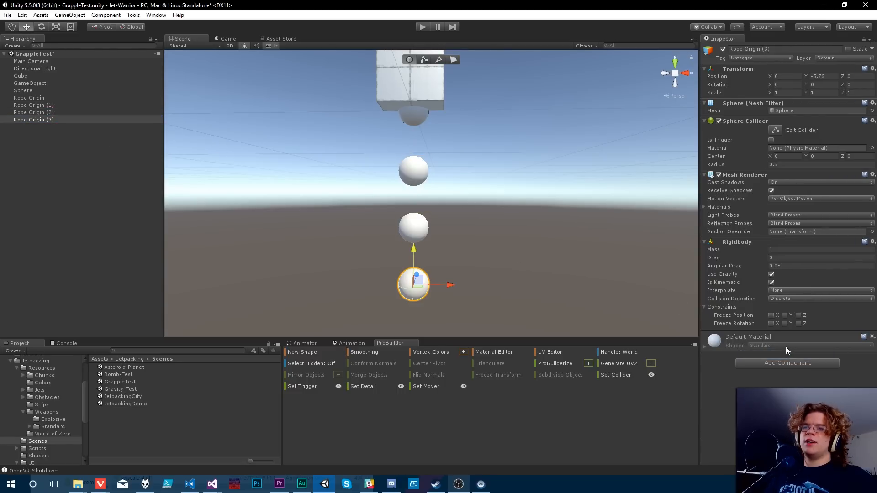
Shift Rope Origin (1) sideways to about X 0.84.
left_click(36, 106)
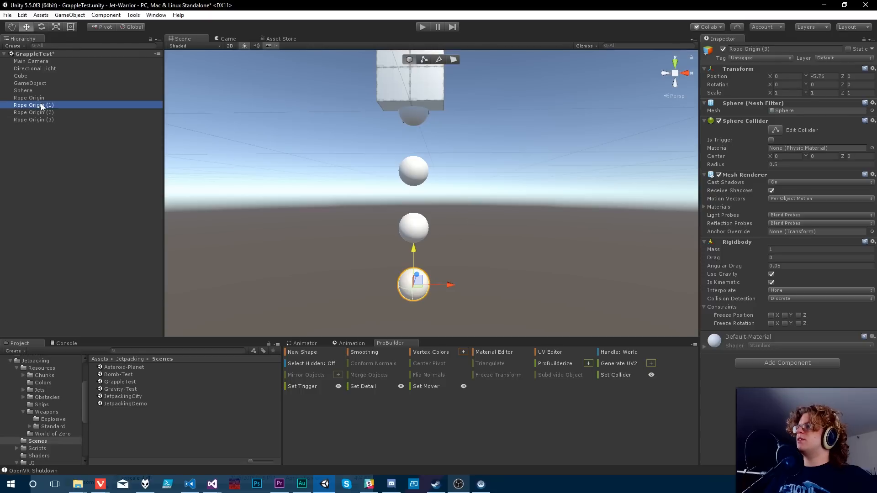
left_click_drag(456, 168, 482, 167)
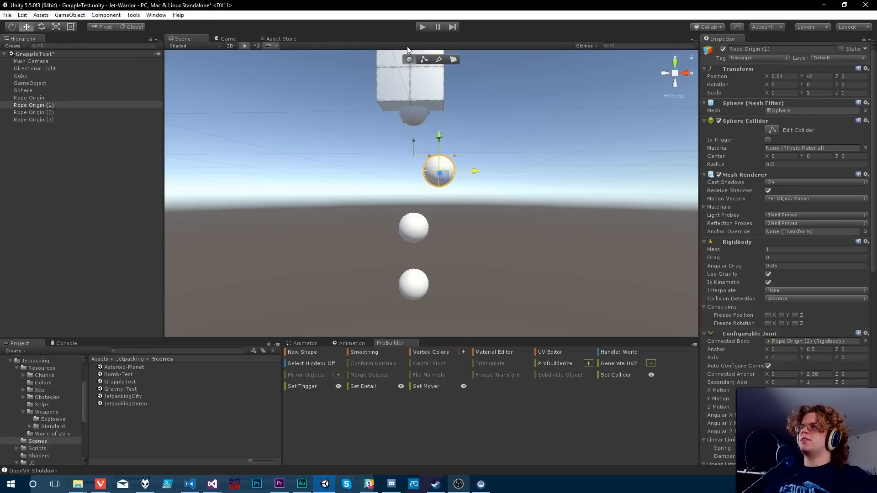
Run the scene in the scene view and turn off Is Kinematic for Rope Origin (1), (2) and (3).
left_click(425, 27)
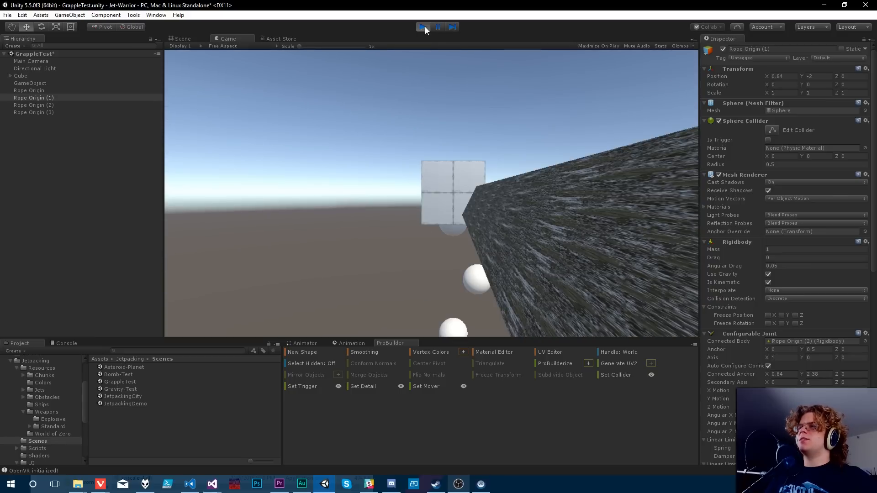
left_click(180, 44)
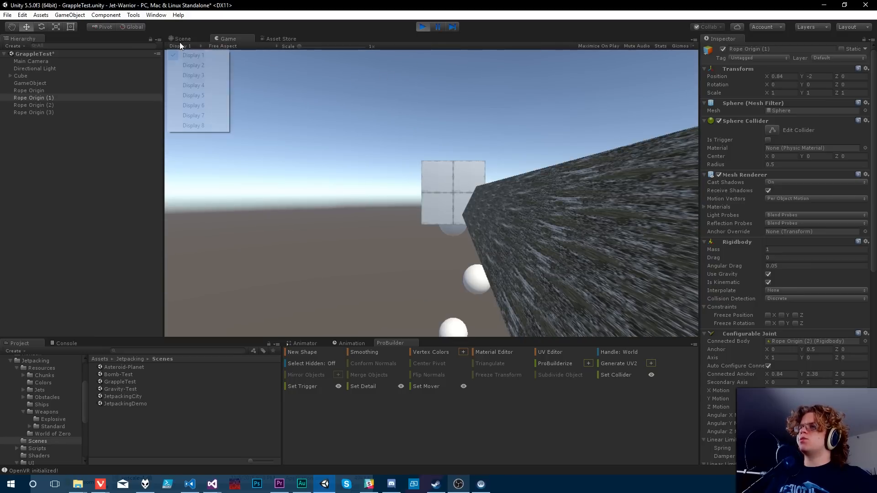
left_click(179, 39)
left_click(178, 38)
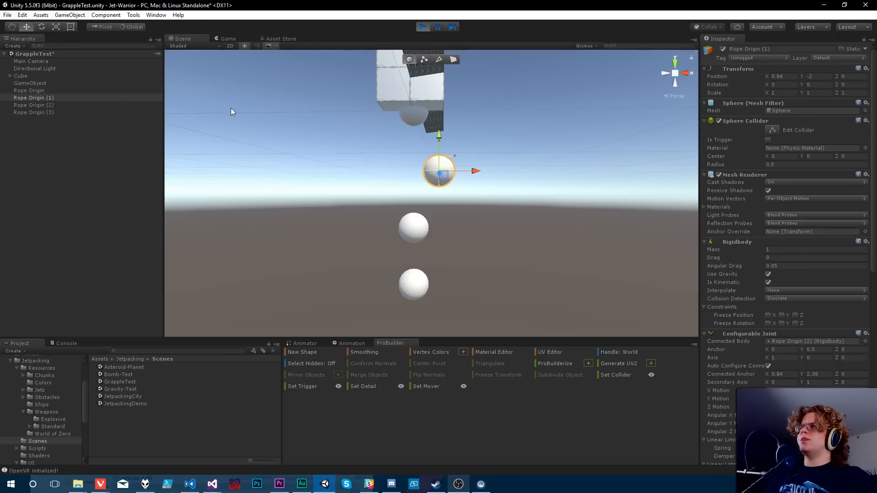
left_click(69, 112, "shift")
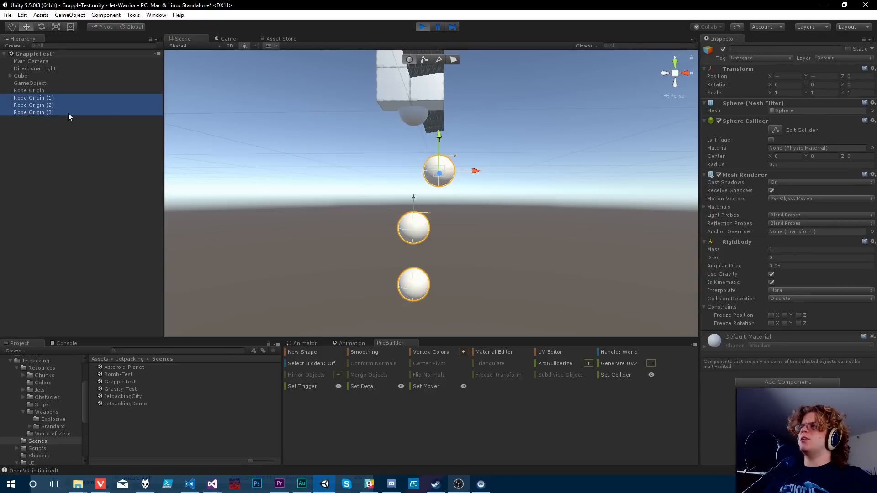
left_click(772, 281)
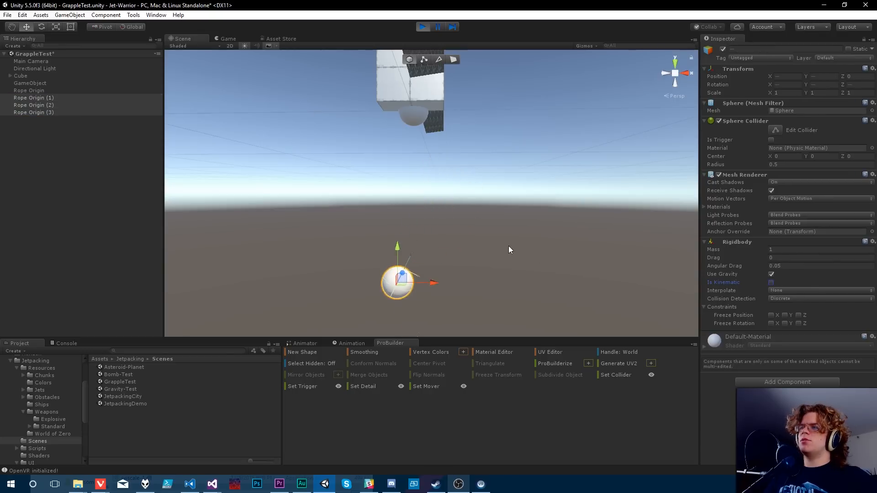
Turn on Is Kinematic for Rope Origin (3), the lowest sphere of the rope, while the scene runs.
left_click_drag(508, 245, 445, 165, "alt")
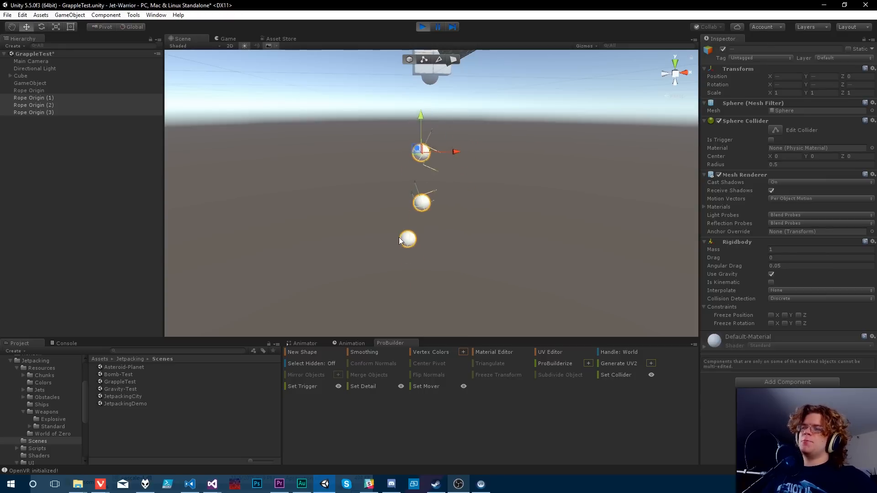
right_click_drag(492, 206, 492, 191)
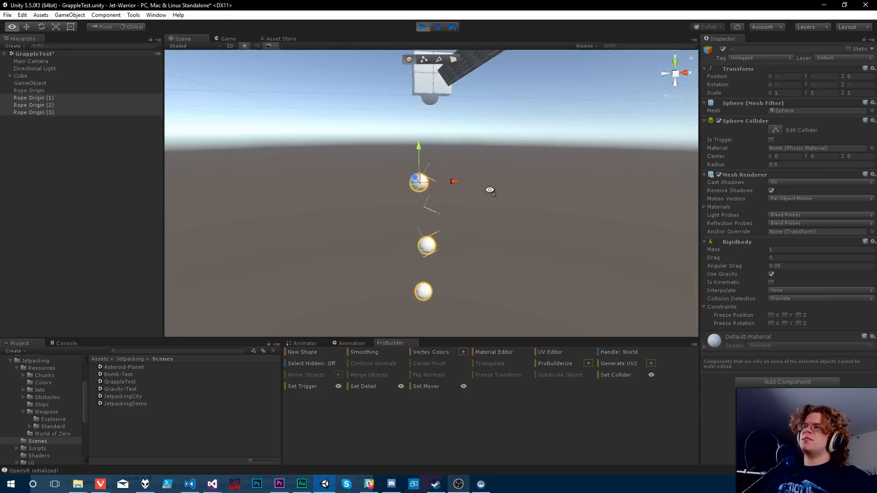
right_click_drag(466, 221, 498, 240)
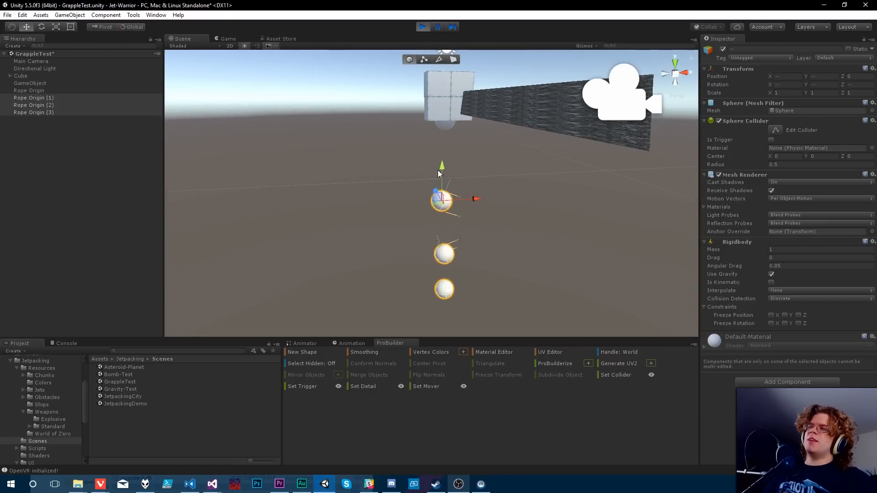
right_click_drag(456, 263, 506, 292)
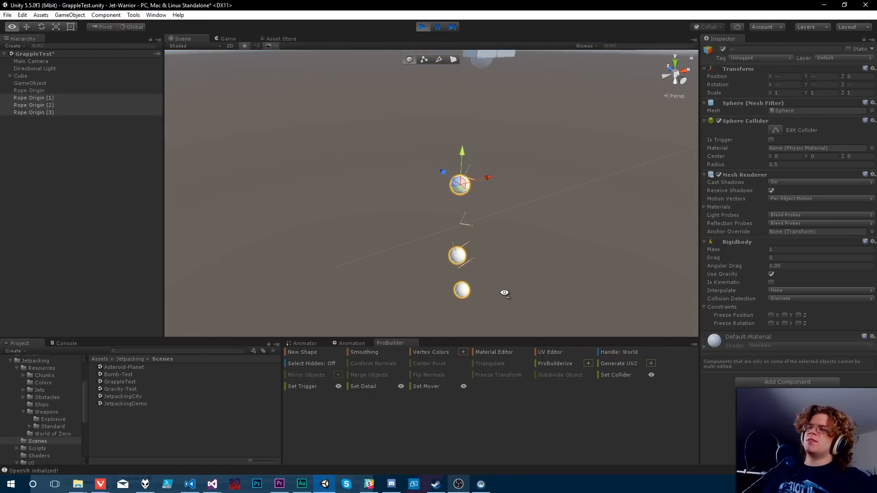
left_click(459, 259)
left_click(471, 223)
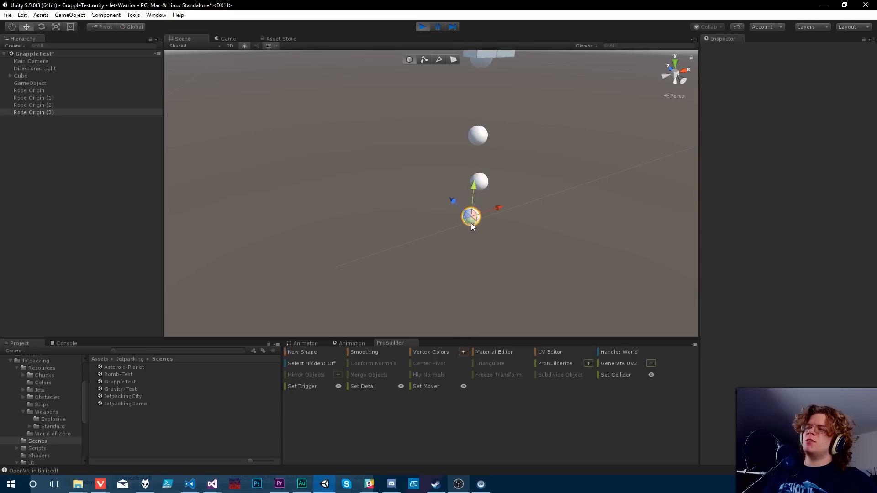
right_click_drag(471, 223, 514, 248)
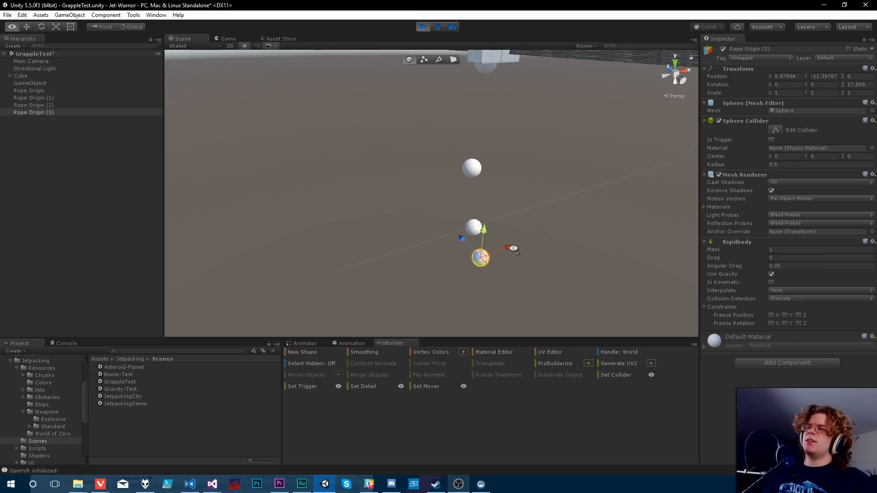
left_click(772, 282)
Move Rope Origin (3) sideways to about X 0.58, Z -1.12 in the running scene.
right_click_drag(452, 299, 539, 275)
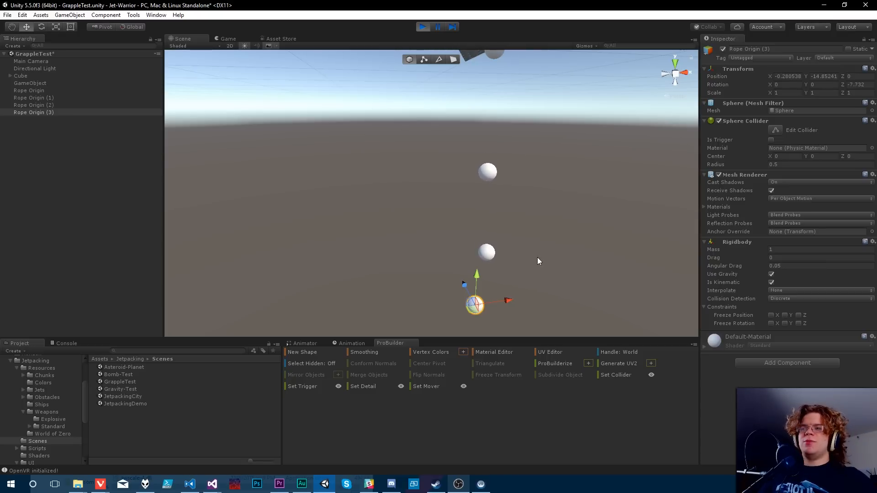
right_click_drag(536, 261, 542, 293)
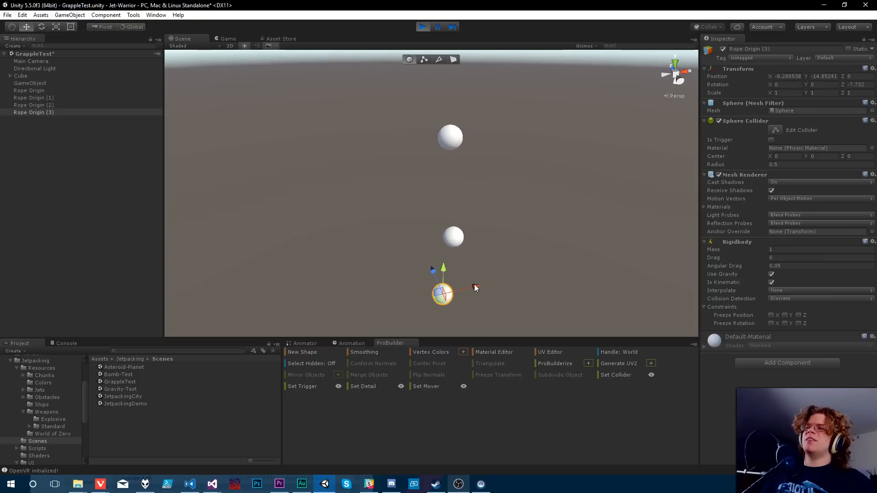
left_click_drag(475, 287, 450, 280)
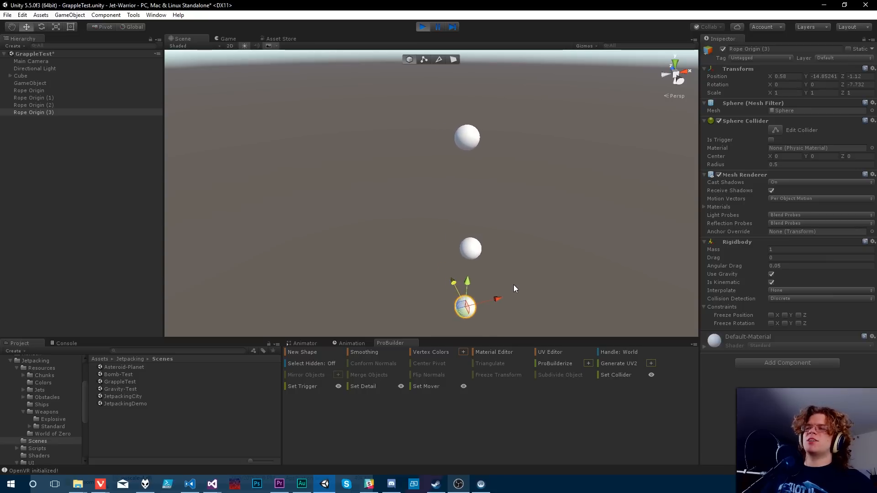
Turn off Use Gravity for Rope Origin (1) and Rope Origin (2) together.
right_click_drag(513, 281, 511, 224)
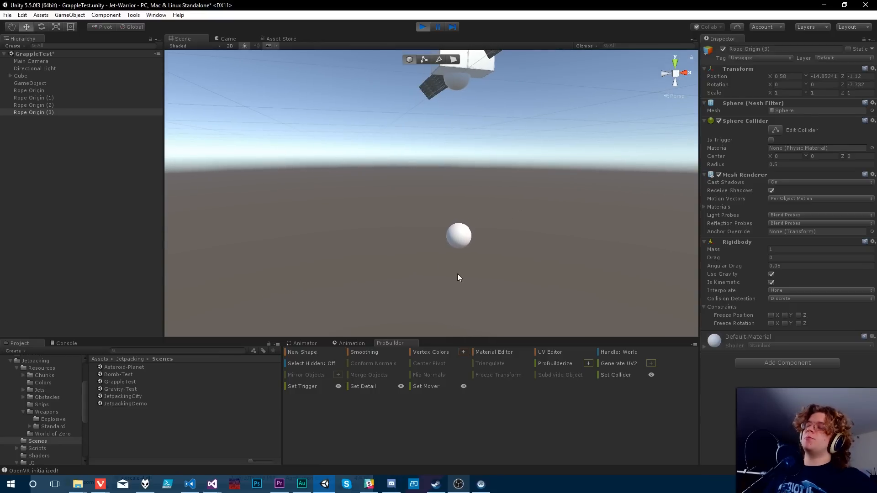
right_click_drag(458, 276, 425, 198)
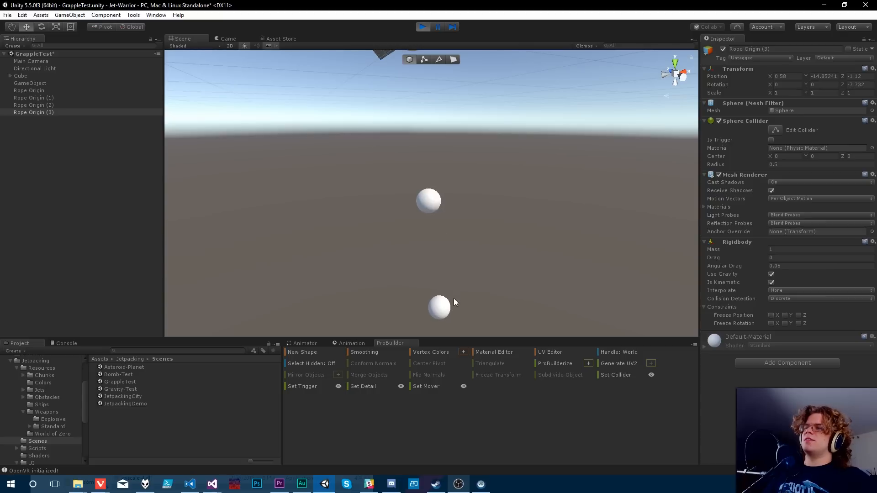
left_click(443, 303)
left_click(437, 206, "shift")
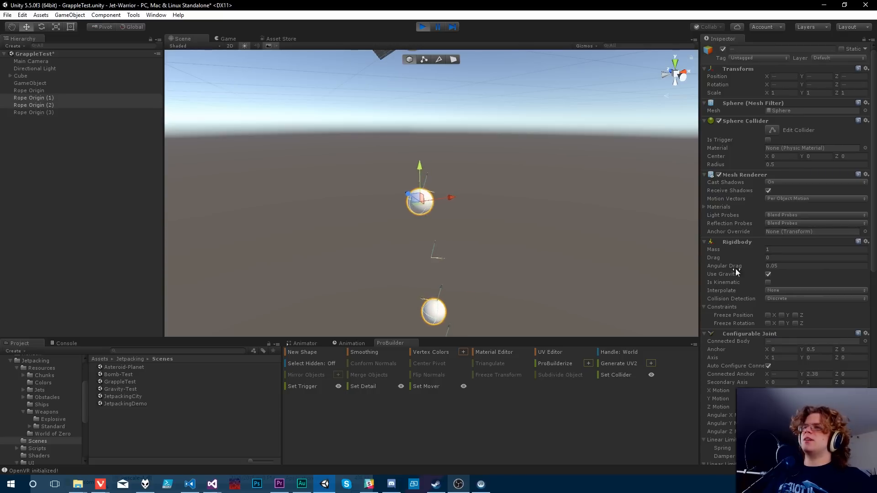
left_click(769, 274)
Set the X, Y and Z Drive Position Spring to 100 on the joints of Rope Origin, (1) and (2).
right_click_drag(555, 235, 451, 216)
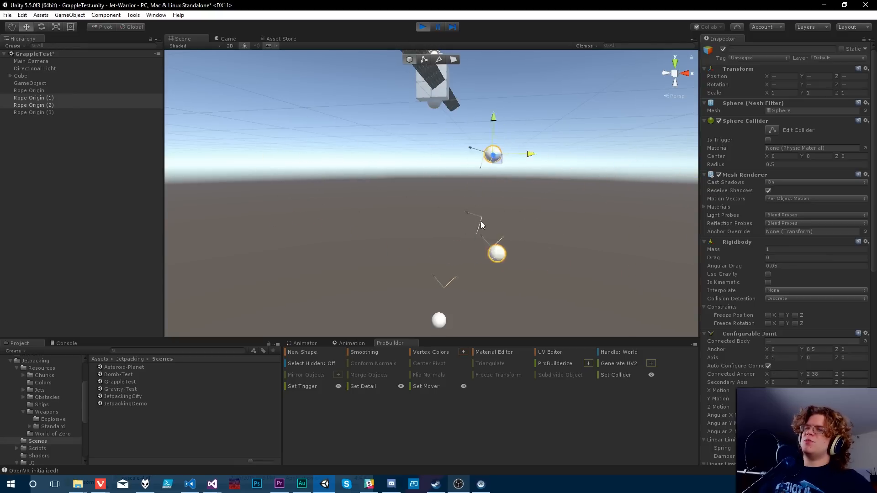
left_click_drag(479, 221, 461, 233, "alt")
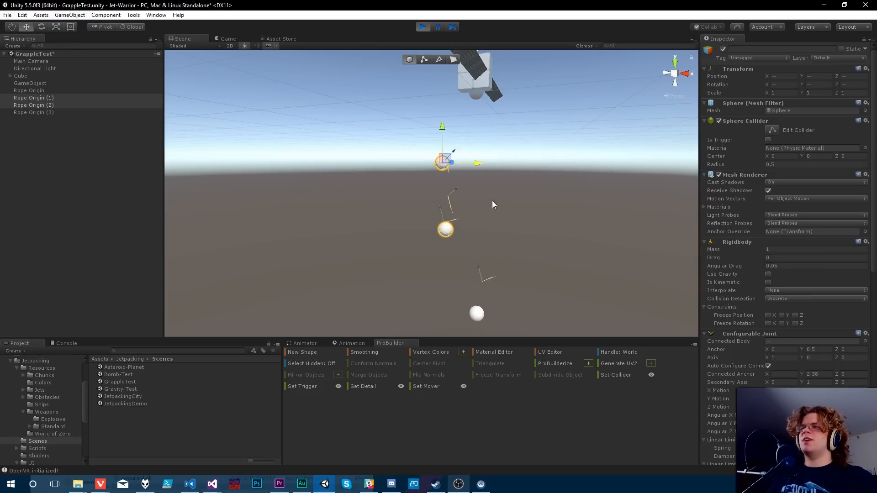
right_click_drag(492, 201, 529, 217)
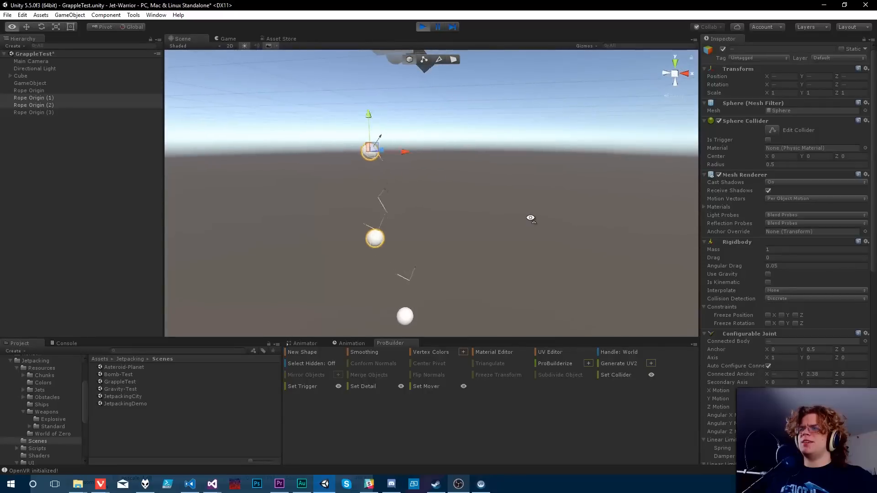
left_click(41, 89, "ctrl")
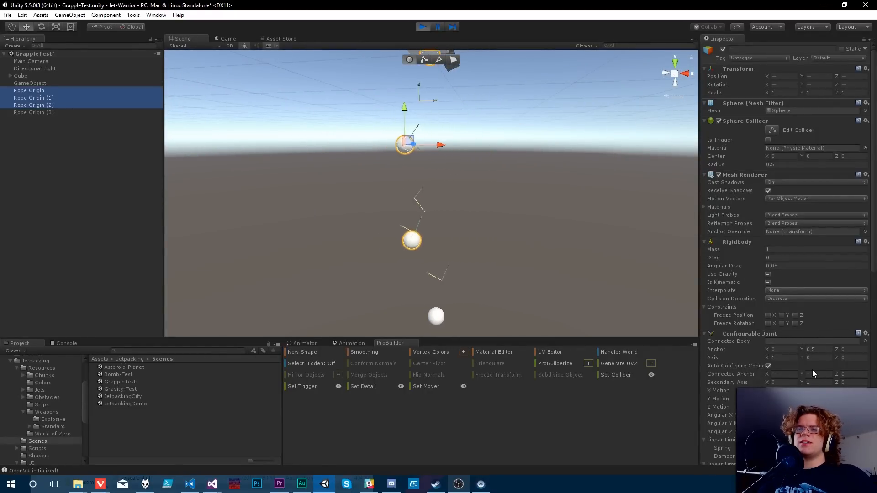
scroll(813, 369, "down", 3)
scroll(814, 379, "down", 8)
left_click(782, 304)
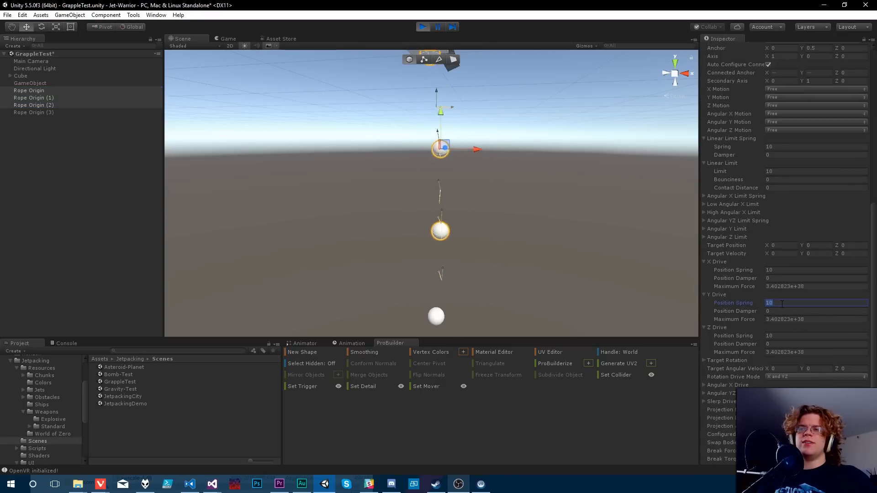
type("100")
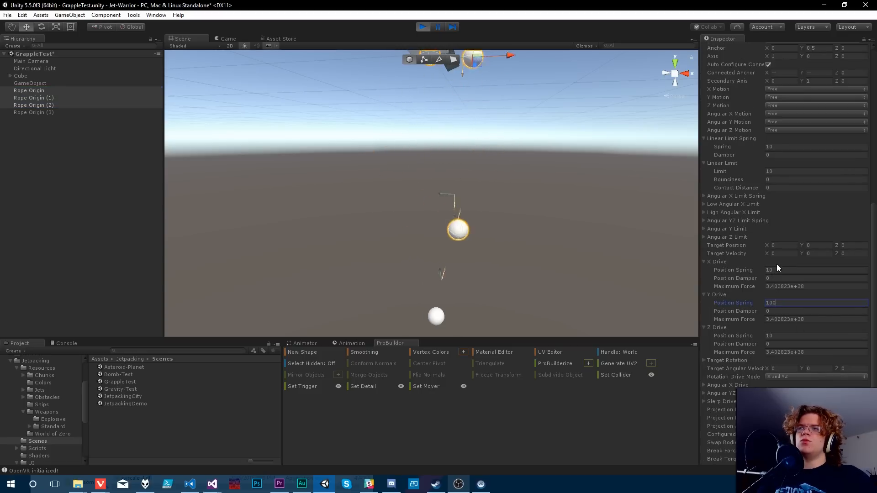
left_click(777, 270)
type("100")
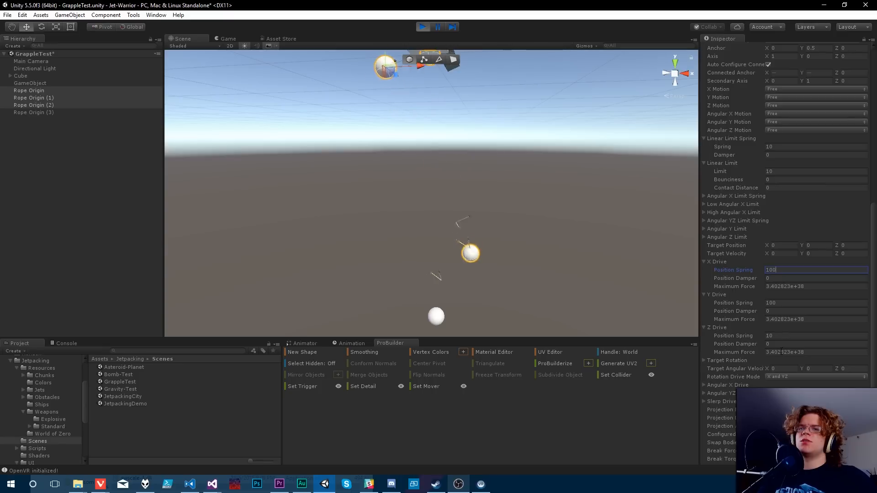
left_click(778, 335)
type("0")
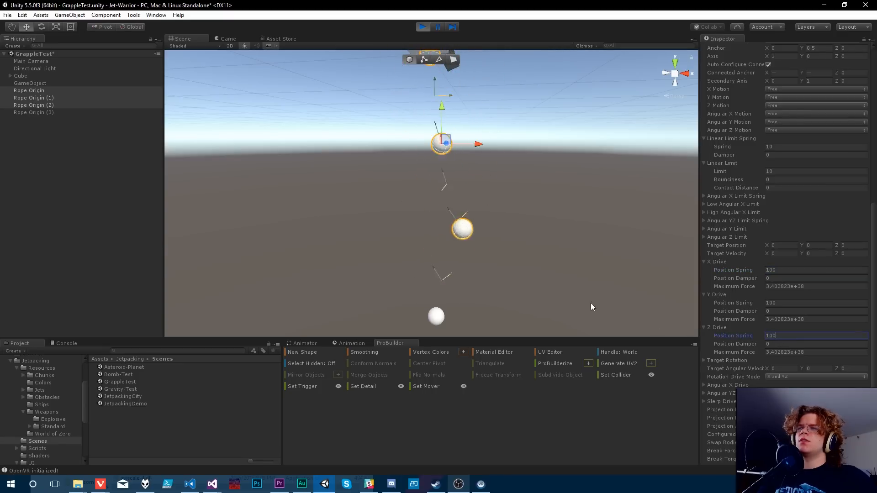
Pull Rope Origin (1) and (2) sideways along the X axis to test the stiffer springs.
left_click_drag(591, 303, 522, 260, "alt")
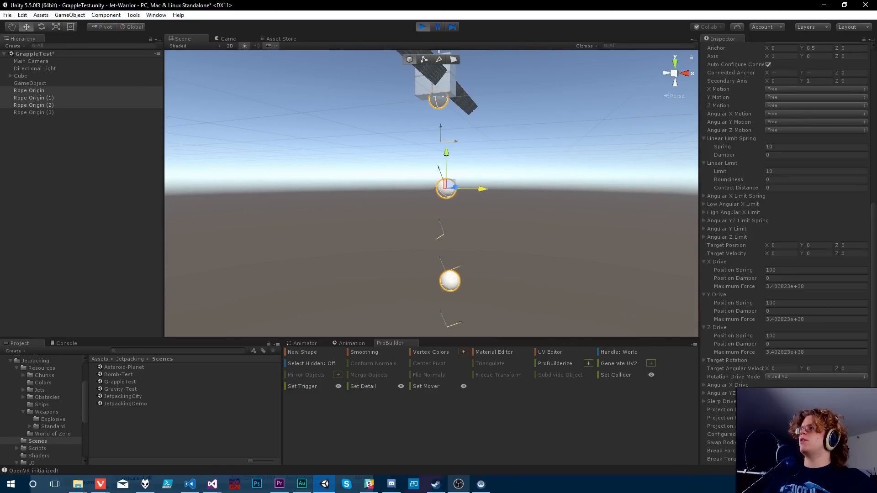
left_click(33, 98)
left_click(42, 107, "shift")
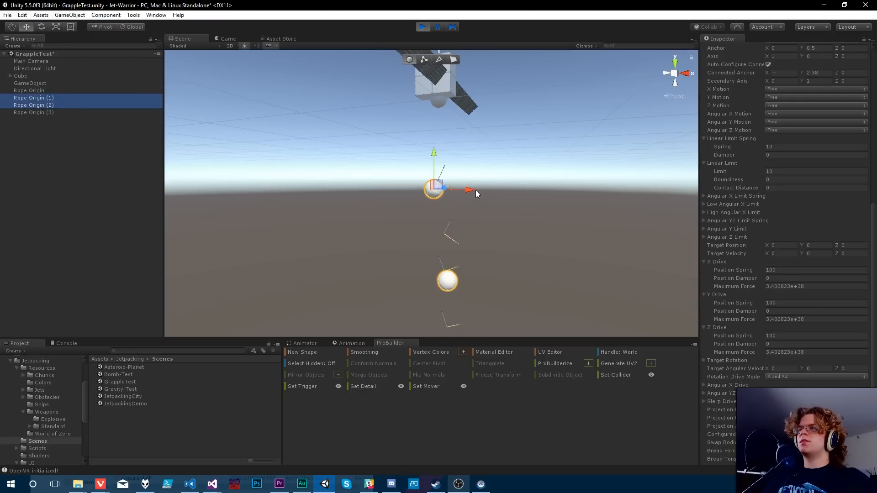
left_click_drag(475, 190, 528, 213)
right_click_drag(528, 209, 564, 225)
left_click_drag(503, 156, 541, 215)
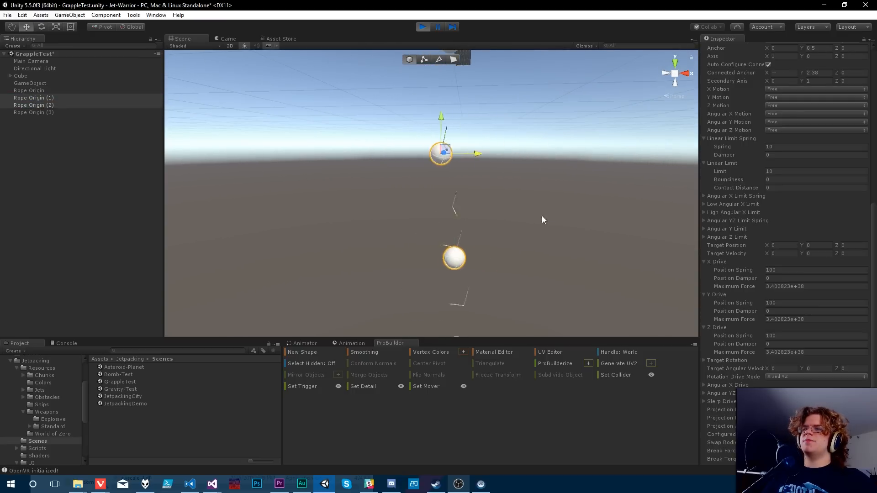
Pull Rope Origin (1) and (2) along the Z axis to test how the rope swings.
right_click_drag(542, 216, 536, 219)
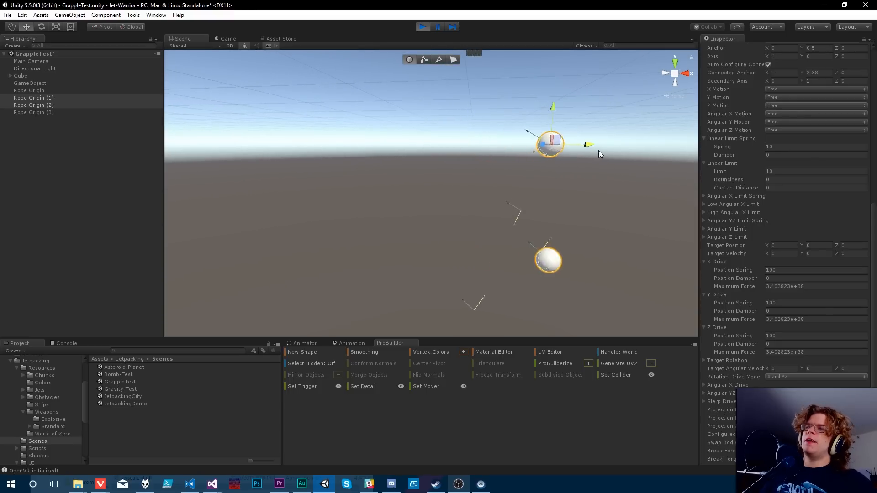
right_click_drag(560, 199, 490, 215)
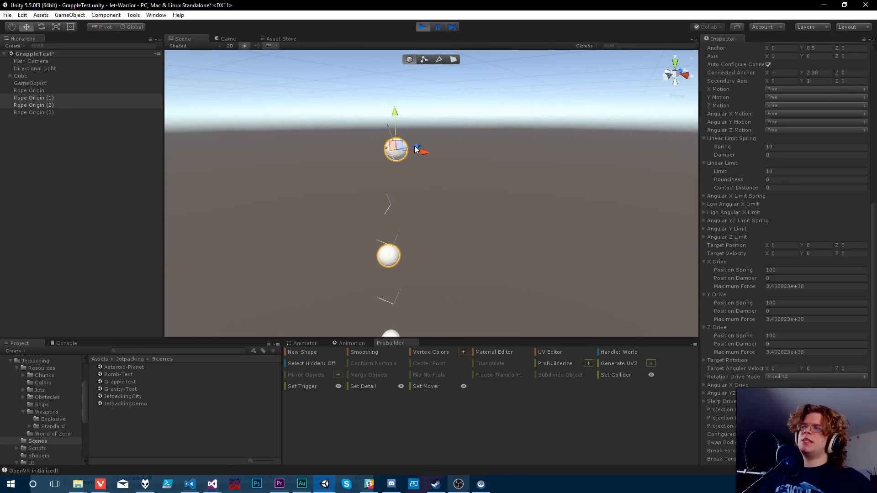
right_click_drag(498, 161, 368, 164)
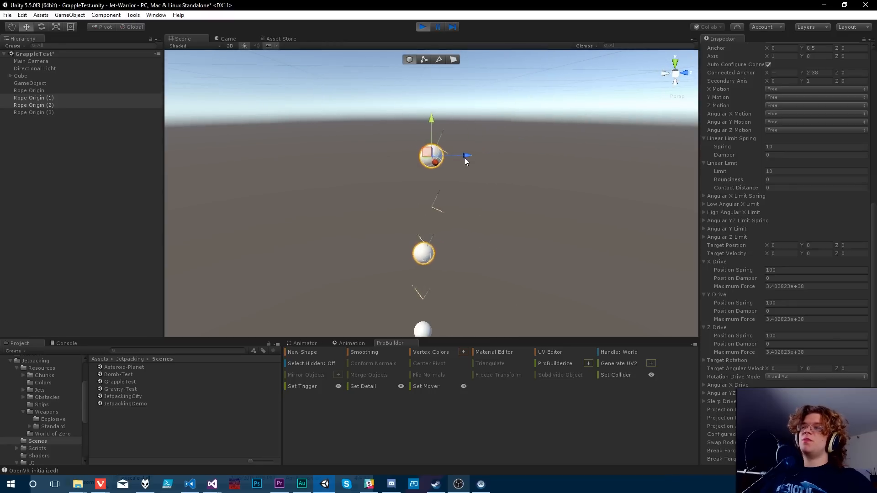
left_click_drag(464, 158, 659, 148)
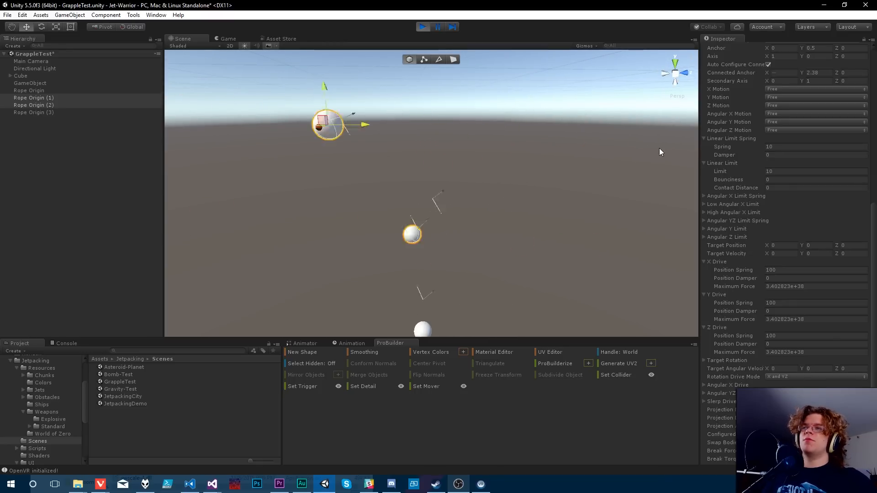
Check the rope spheres from several sides and stop the running scene.
mouse_move(568, 181)
right_mouse_down()
mouse_move(570, 153)
mouse_move(565, 177)
mouse_move(571, 170)
right_mouse_up()
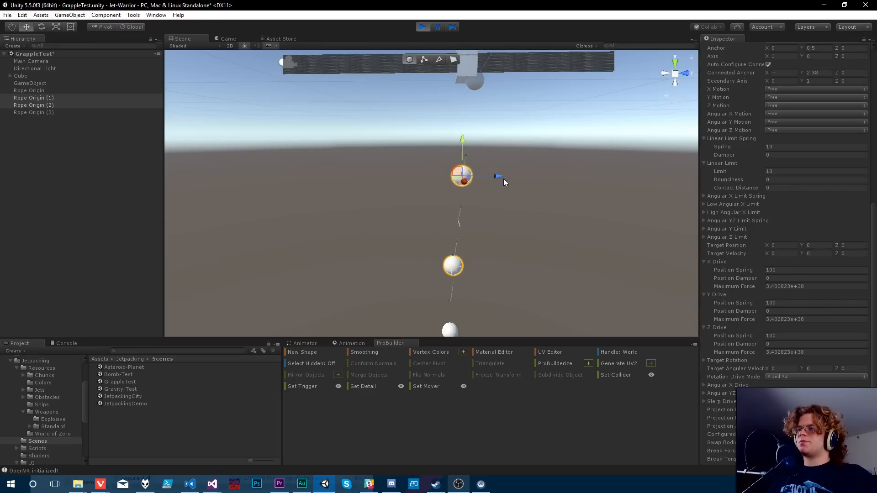
left_click(506, 177)
left_click_drag(502, 180, 665, 233, "alt")
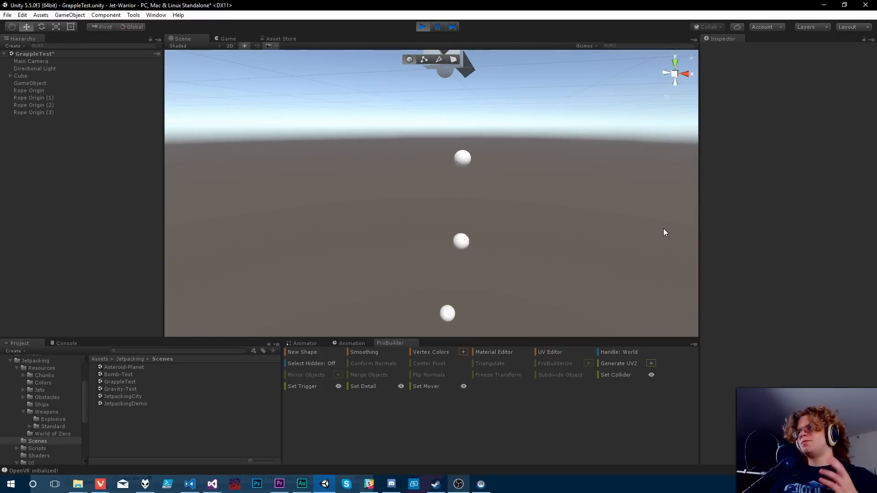
left_click_drag(566, 188, 582, 159, "alt")
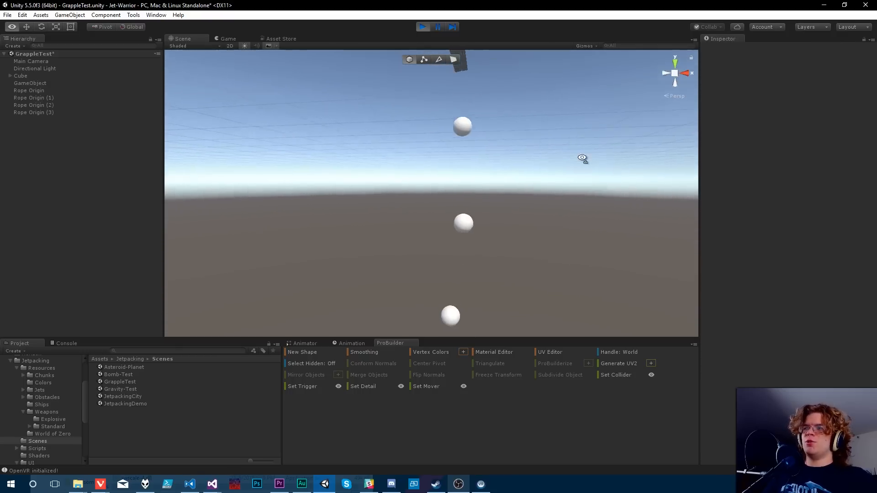
key("e")
right_click_drag(582, 158, 557, 166)
left_click(433, 156)
right_click_drag(516, 192, 519, 197)
key("d")
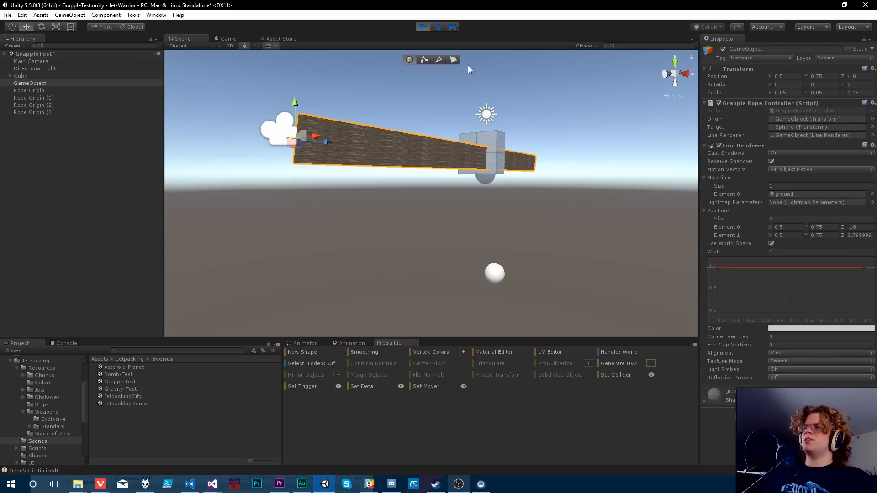
left_click(426, 27)
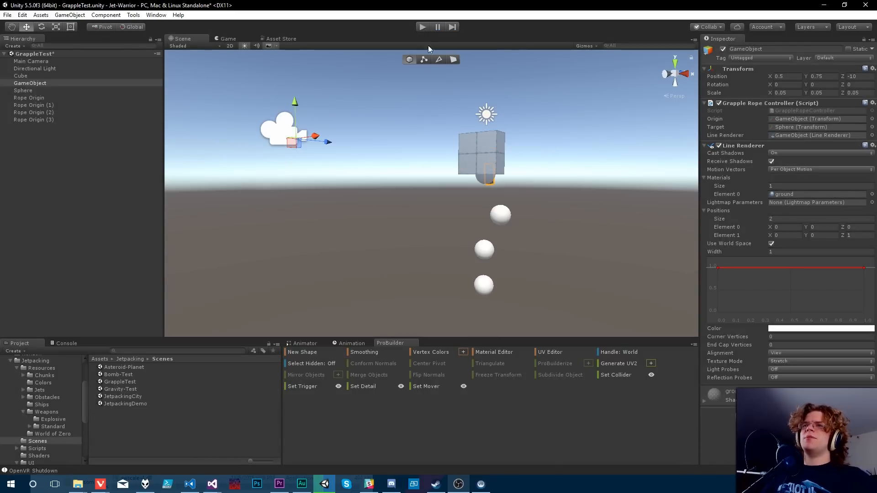
Turn off Is Kinematic for Rope Origin (1), (2) and (3) outside play mode.
right_click_drag(568, 231, 639, 224)
key("q")
key("e")
key("w")
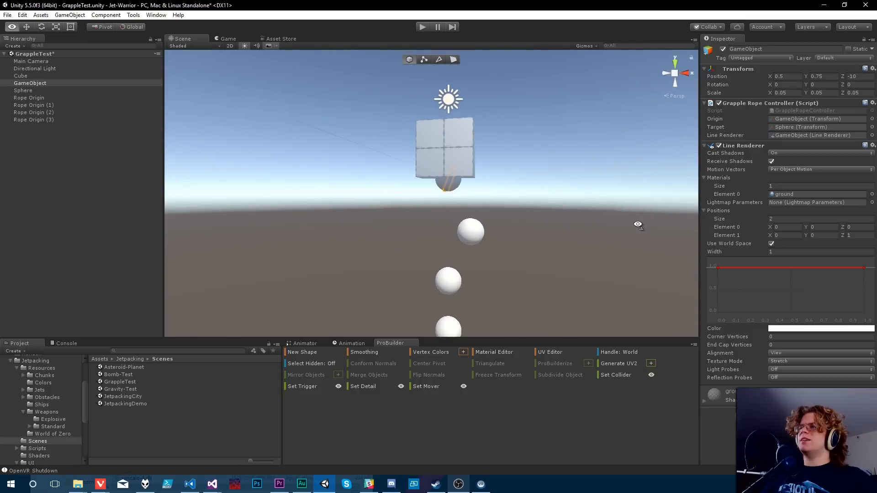
left_click(459, 234)
left_click(449, 282, "shift")
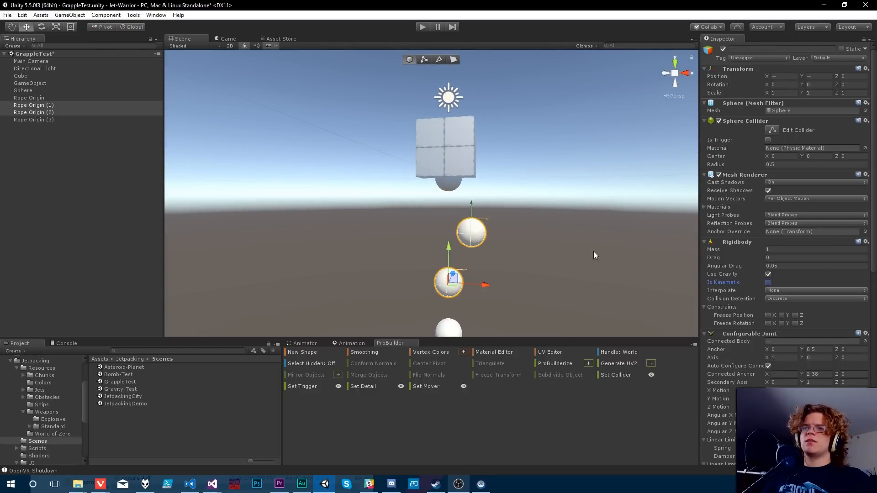
right_click_drag(565, 285, 558, 300)
left_click(467, 299)
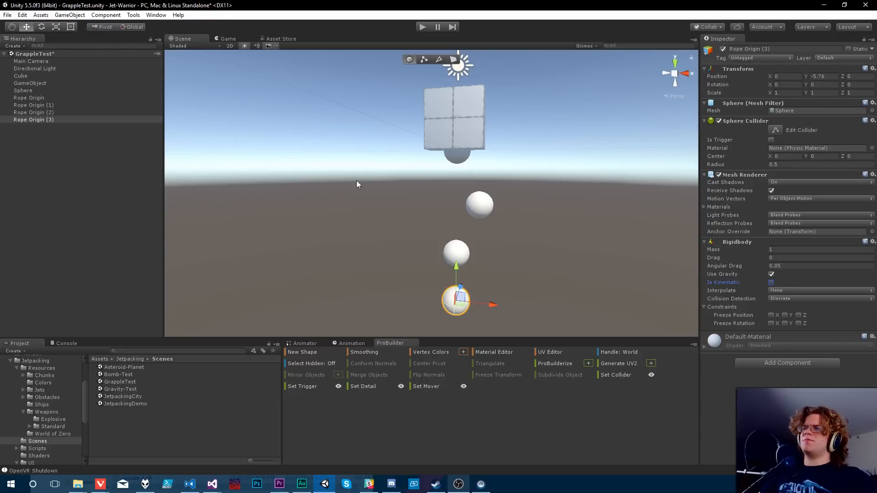
Add the Grapple Rope Controller script to Rope Origin, collapsing its Rigidbody and Configurable Joint settings.
left_click(42, 100)
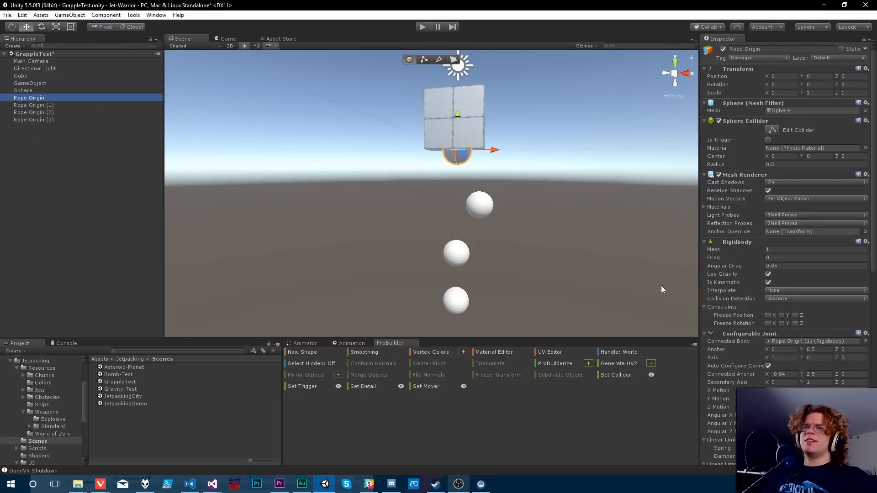
scroll(774, 265, "down", 6)
left_click(704, 169)
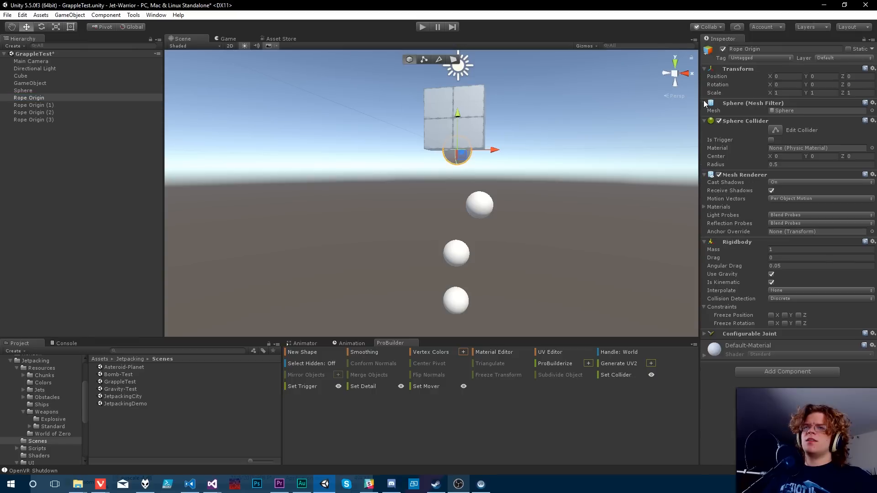
left_click(704, 241)
left_click(769, 288)
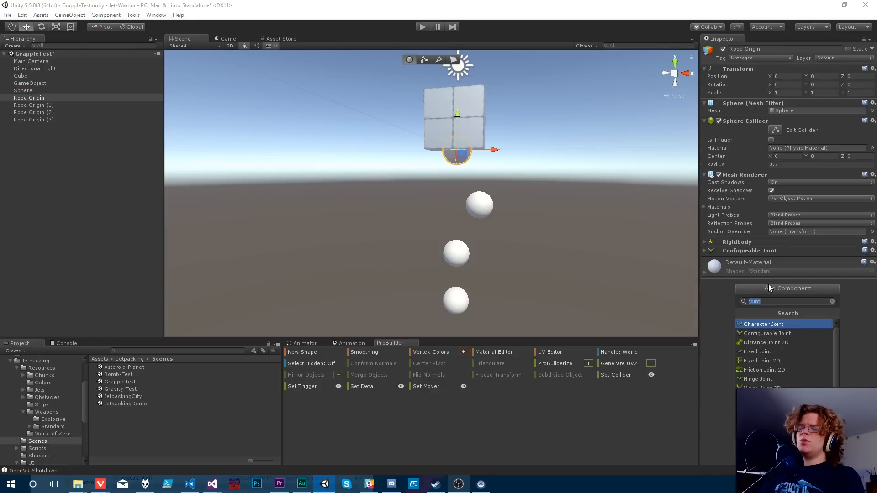
type("grapple")
key("Return")
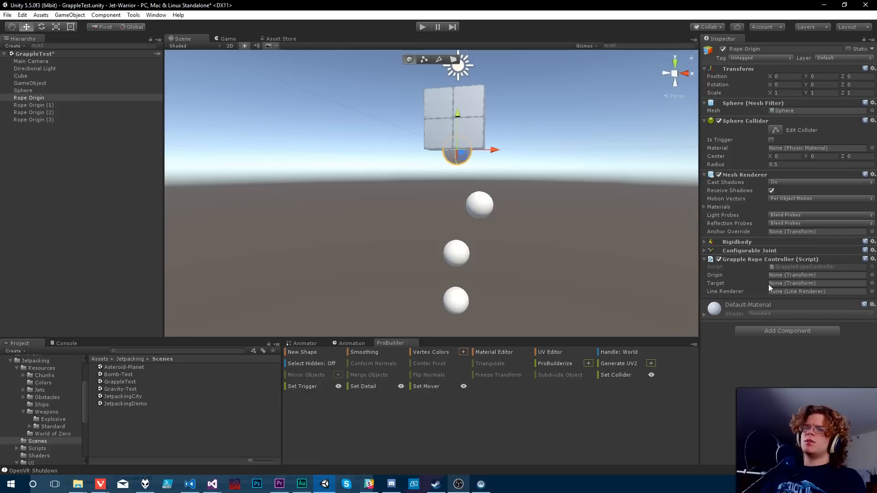
Add a Line Renderer component to Rope Origin.
left_click(780, 336)
type("line")
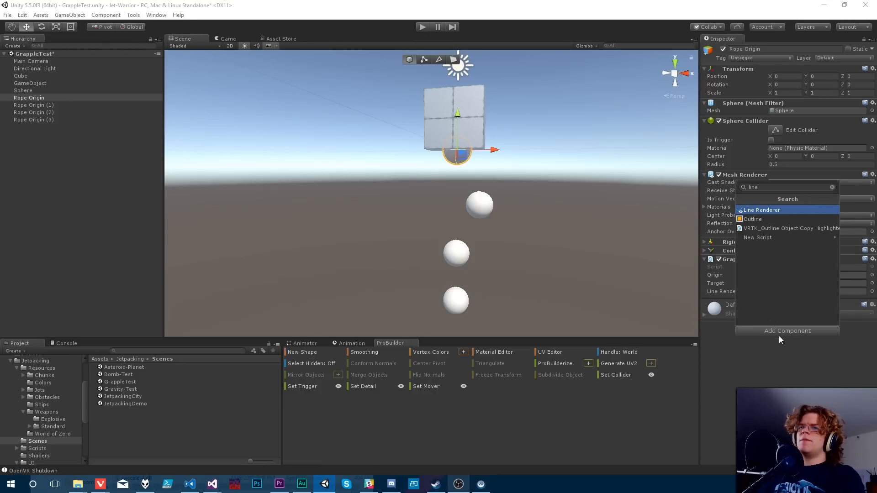
key("Return")
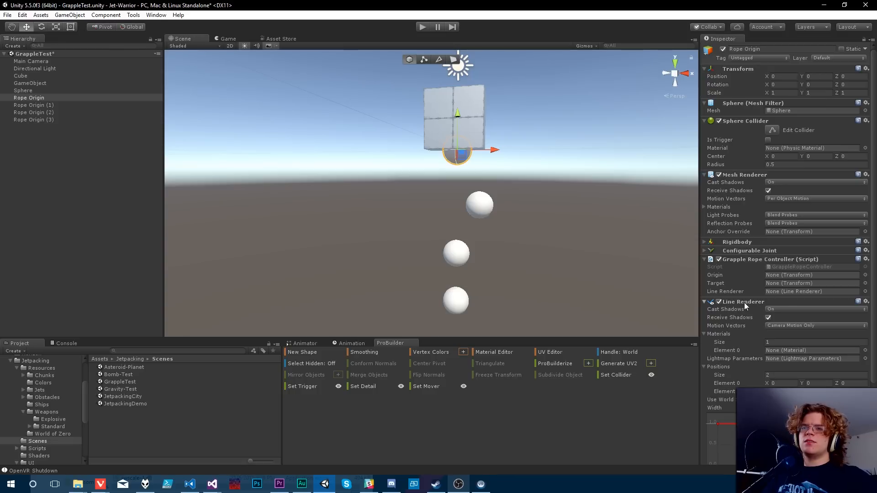
Assign Rope Origin's own Line Renderer to the Grapple Rope Controller, with Rope Origin as Origin and Rope Origin (1) as Target.
left_click_drag(744, 302, 791, 296)
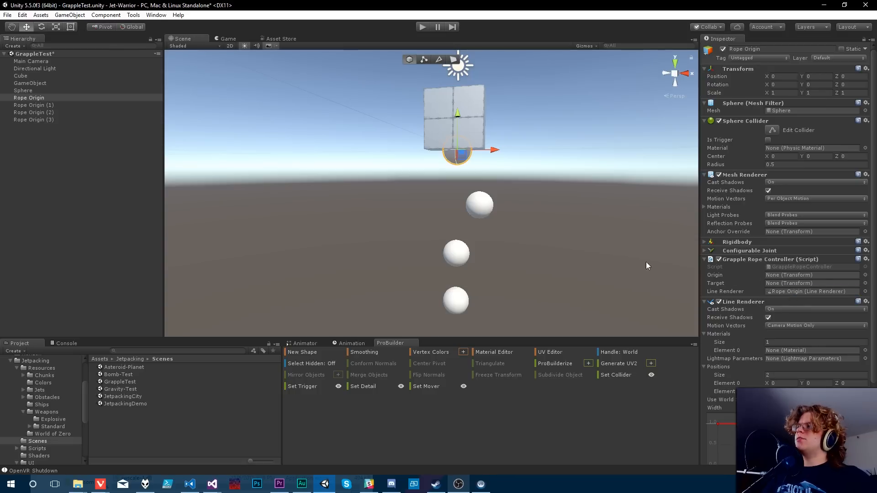
left_click_drag(48, 97, 791, 275)
left_click_drag(59, 106, 799, 284)
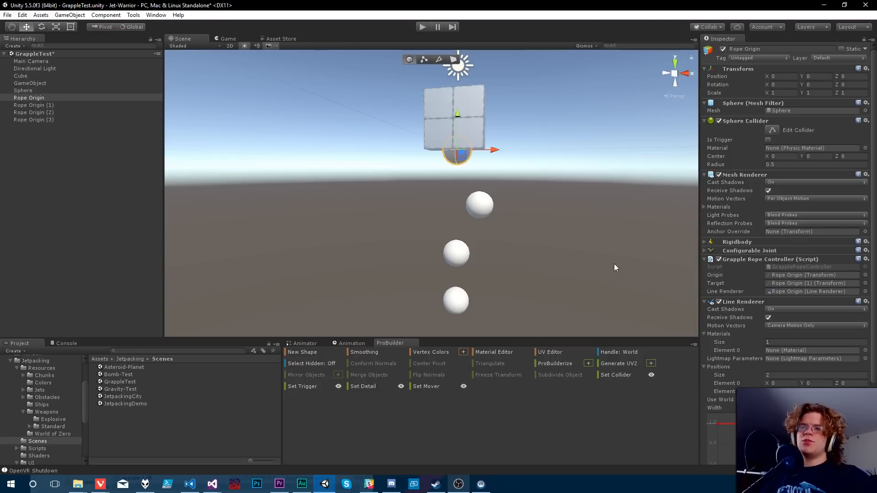
Set the first material of Rope Origin's Line Renderer to Blue.
left_click(865, 351)
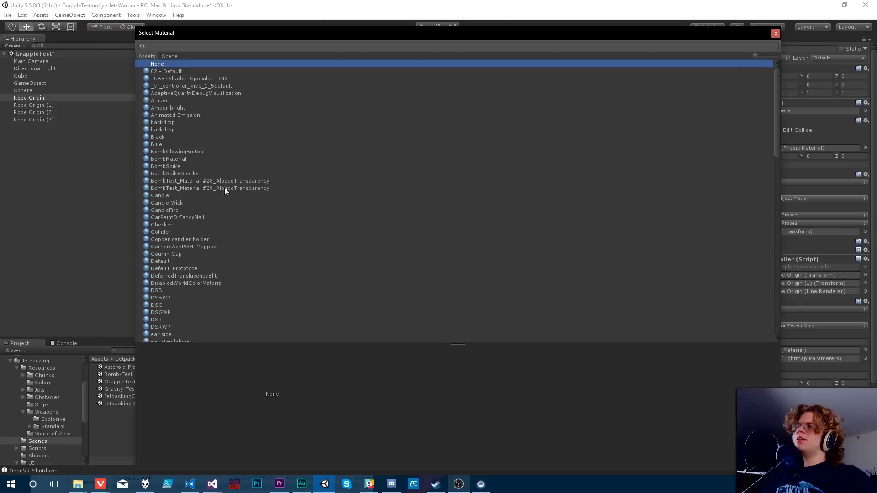
left_click(158, 137)
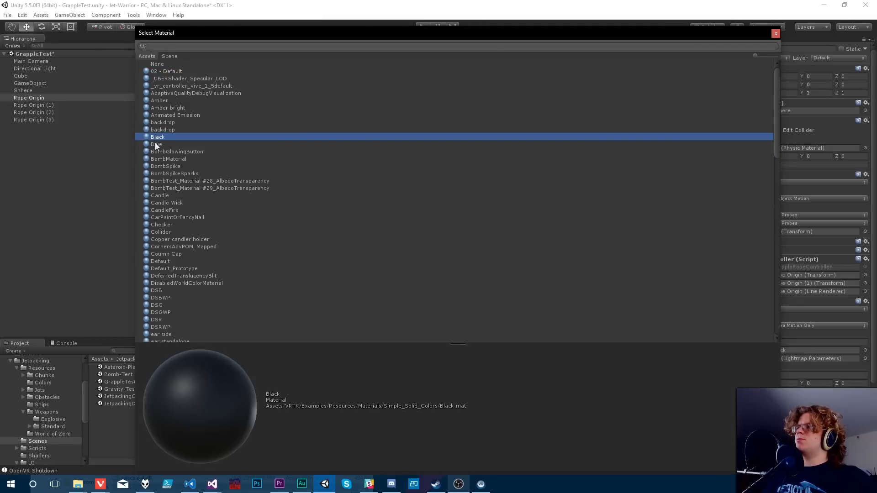
left_click(155, 144)
left_click(156, 136)
double_click(154, 144)
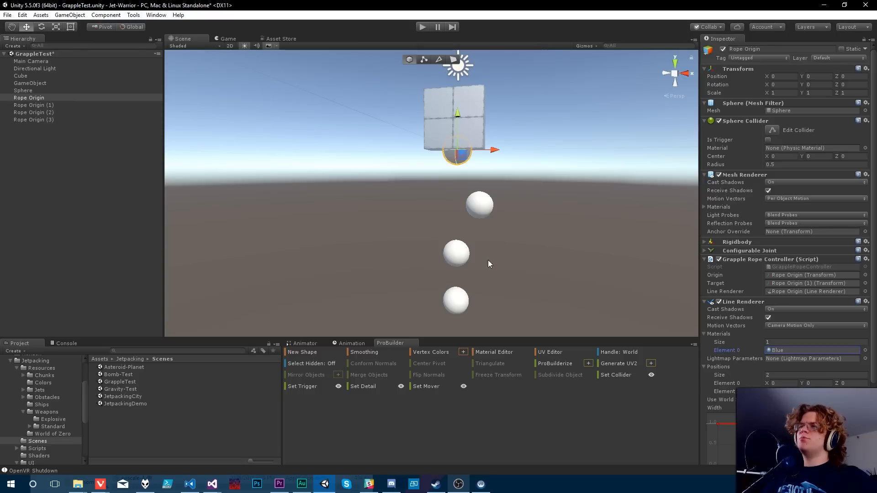
Run the scene and view the line between Rope Origin and Rope Origin (1) in the Scene view.
right_click_drag(489, 262, 590, 242)
key("d")
key("w")
key("d")
key("w")
key("a")
key("s")
key("d")
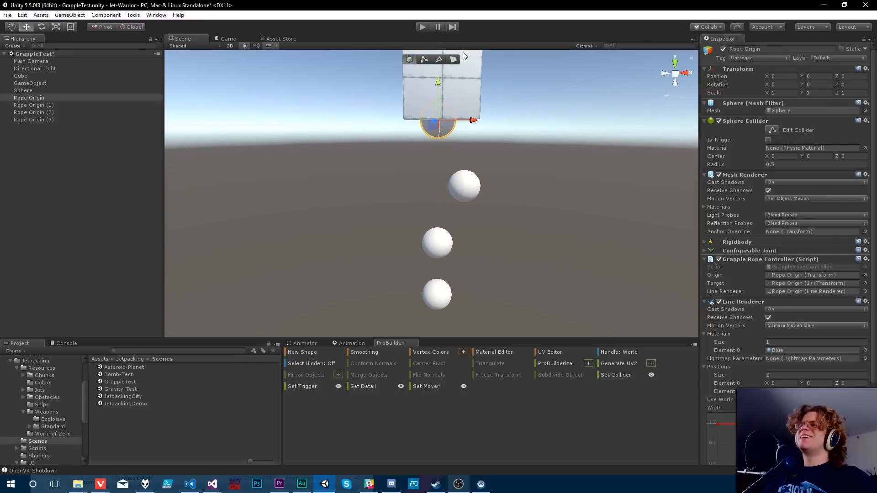
left_click(422, 26)
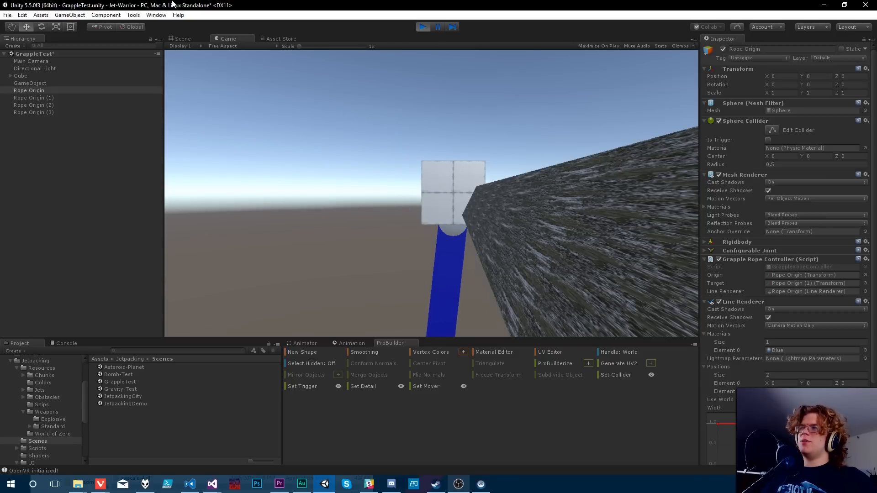
left_click(182, 39)
right_click_drag(373, 135, 402, 130)
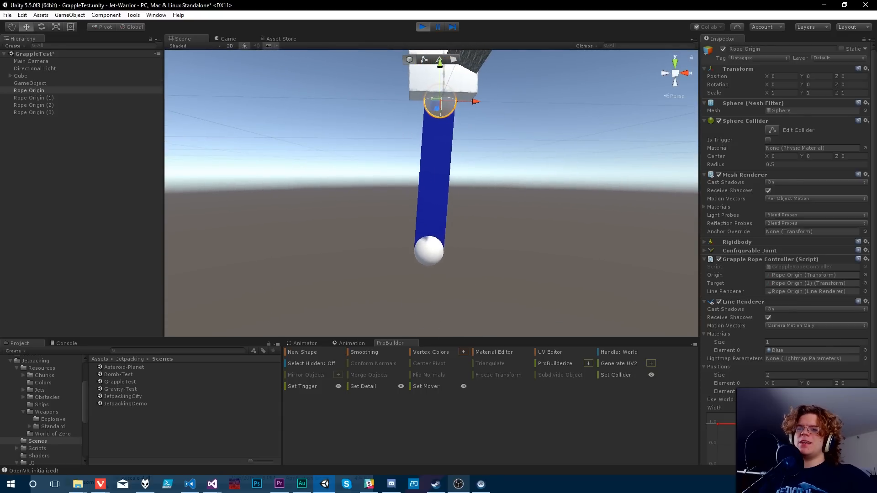
Try a narrowed midpoint and end in the Line Renderer's width curve, then flatten it back to 1.0.
scroll(786, 332, "down", 5)
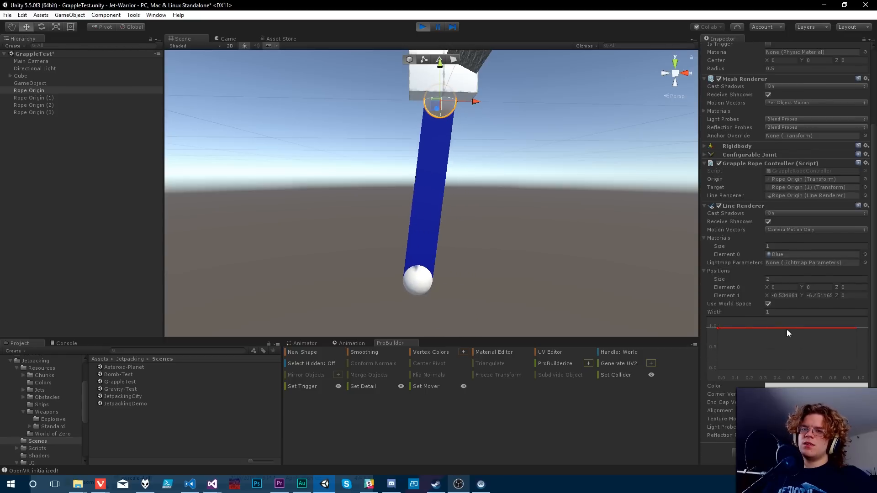
double_click(786, 328)
left_click_drag(786, 329, 788, 371)
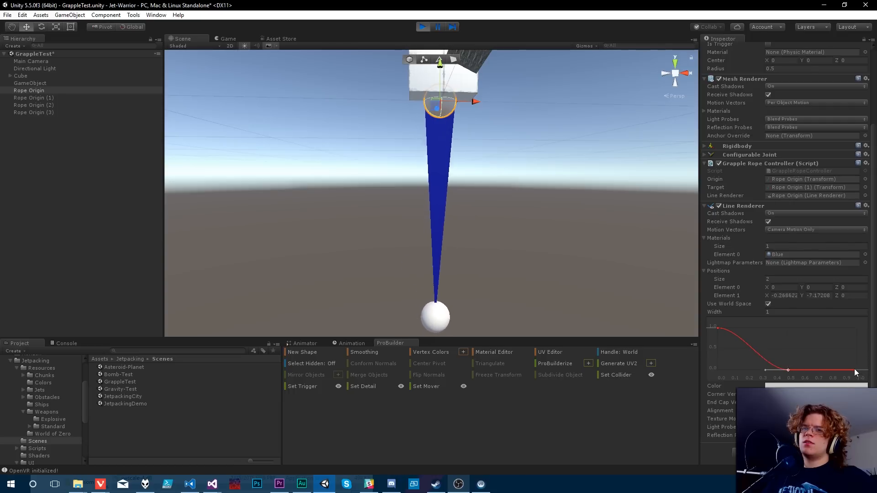
left_click_drag(856, 370, 858, 316)
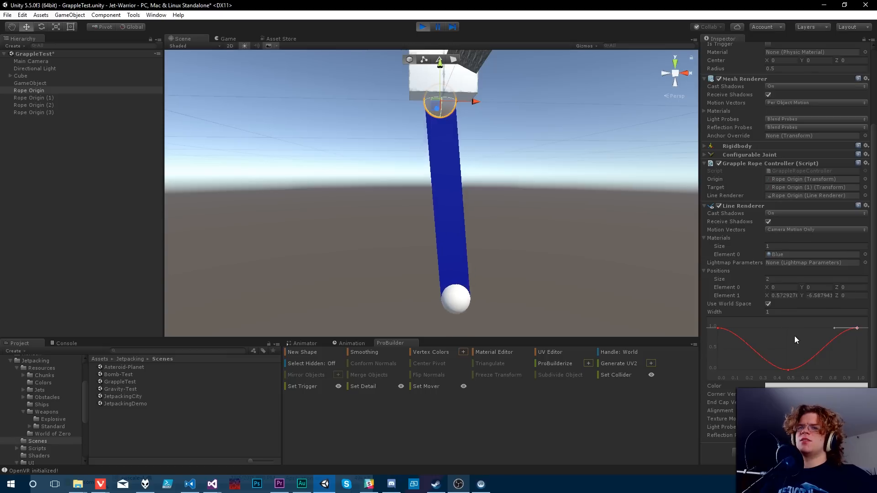
left_click_drag(789, 370, 783, 322)
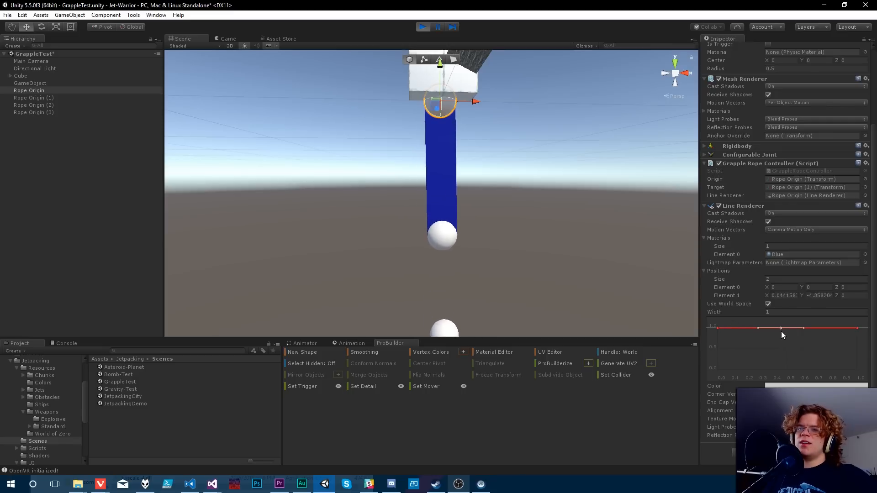
Try to raise the middle and end keys of the Line Renderer's width curve above 1.0.
mouse_move(780, 329)
left_mouse_down()
mouse_move(741, 371)
mouse_move(798, 359)
mouse_move(777, 317)
mouse_move(785, 316)
left_mouse_up()
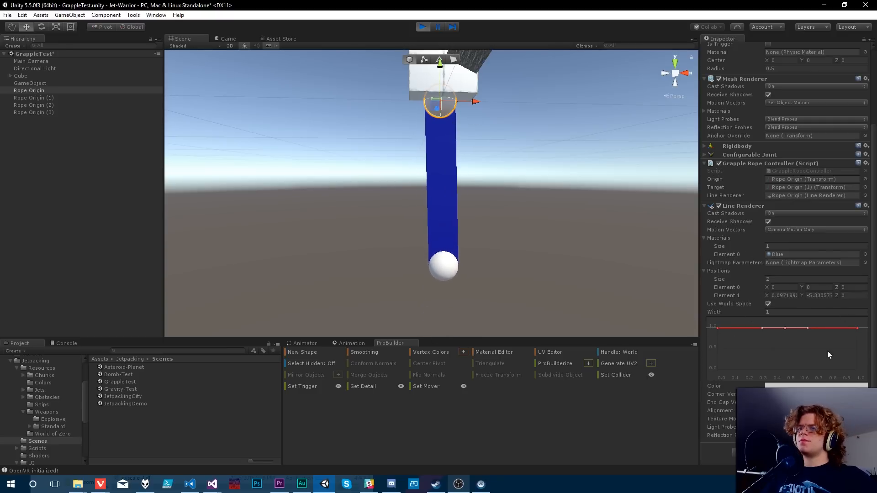
double_click(808, 328)
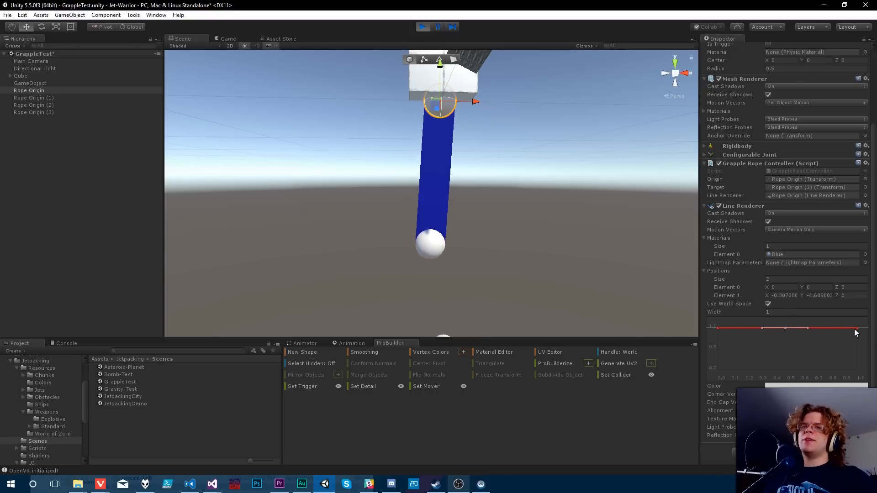
left_click_drag(857, 329, 873, 293)
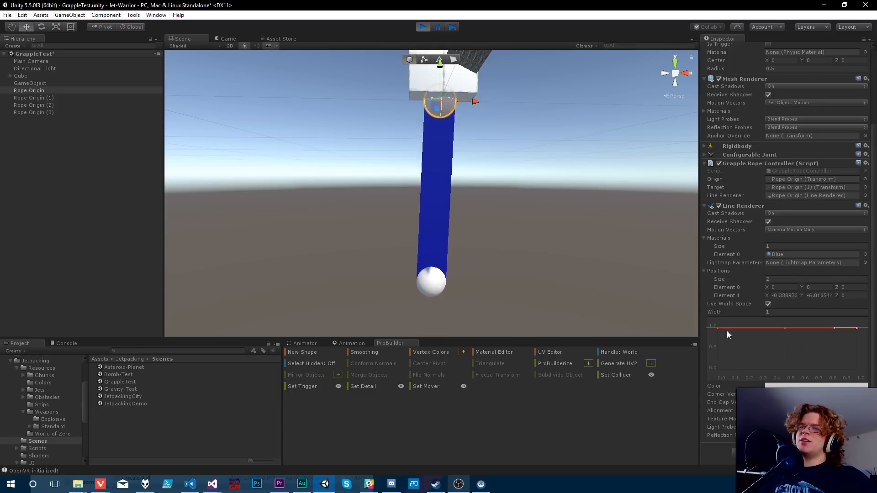
left_click(785, 329)
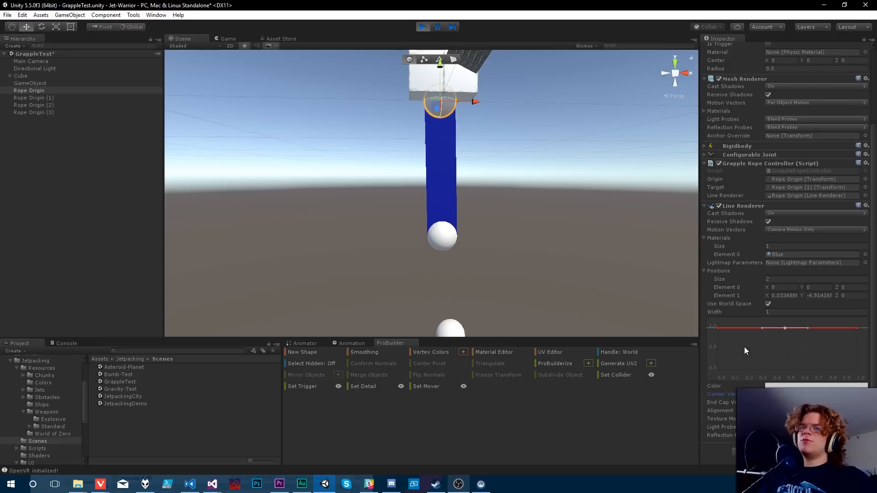
Set the width of Rope Origin's Line Renderer to 0.1 and clear the selection.
left_click(777, 312)
type("0.1")
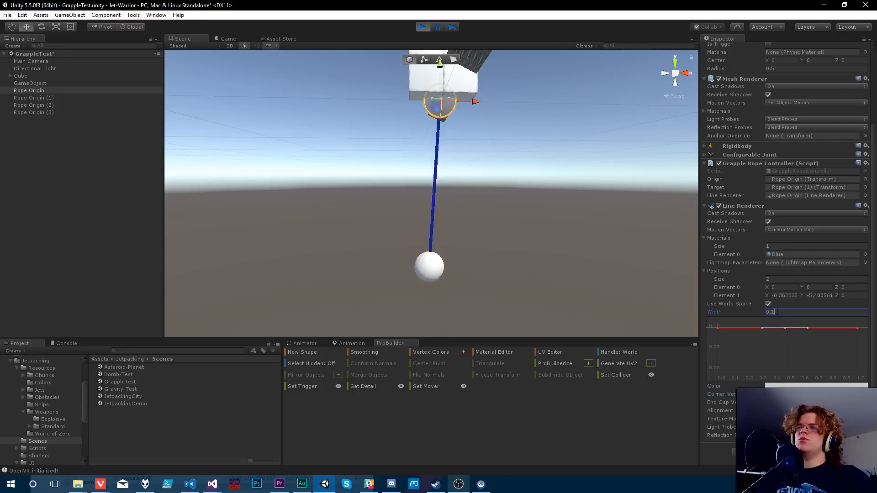
left_click(569, 237)
Examine the thin line and the swinging rope spheres from several sides while the scene runs.
mouse_move(492, 203)
right_mouse_down()
mouse_move(405, 186)
mouse_move(425, 173)
mouse_move(454, 231)
mouse_move(485, 243)
mouse_move(489, 204)
right_mouse_up()
key("w")
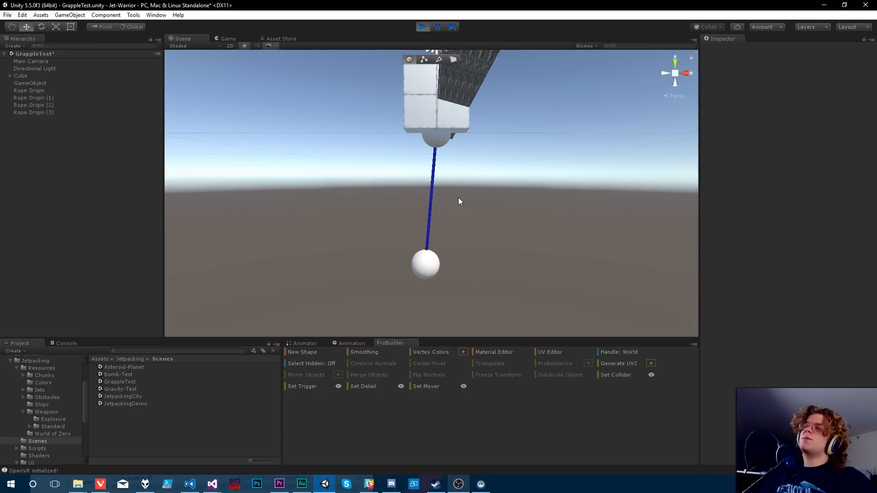
mouse_move(464, 246)
right_mouse_down()
mouse_move(478, 278)
mouse_move(479, 219)
mouse_move(469, 251)
right_mouse_up()
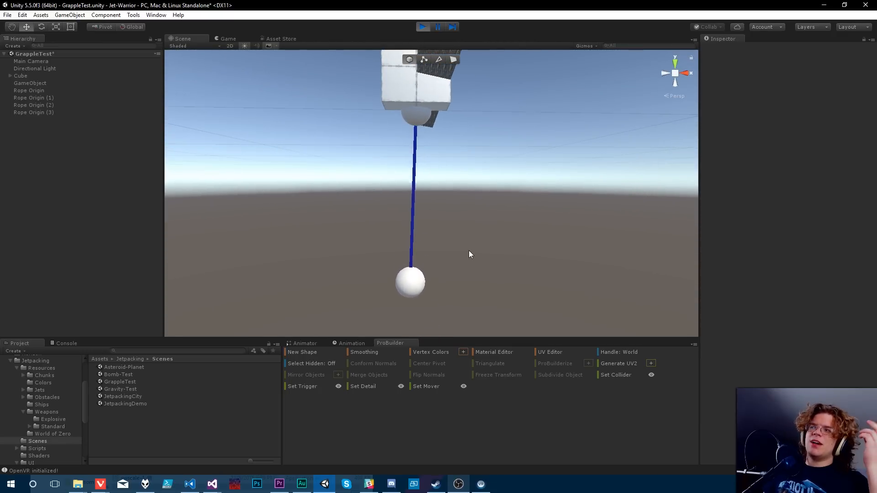
right_click_drag(517, 193, 484, 199)
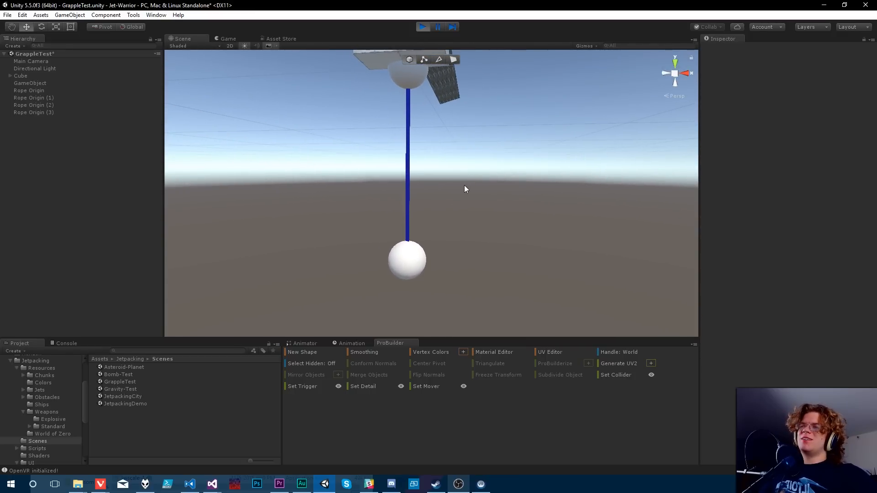
right_click_drag(445, 160, 440, 170)
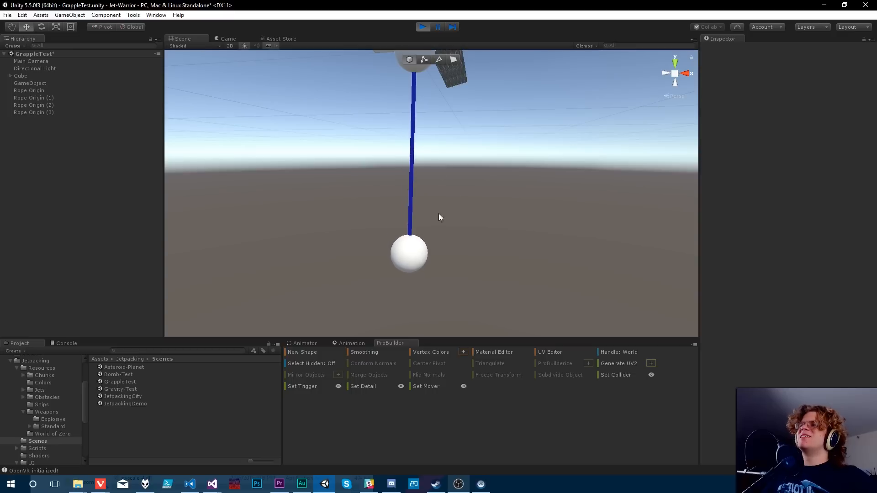
right_click_drag(440, 217, 458, 212)
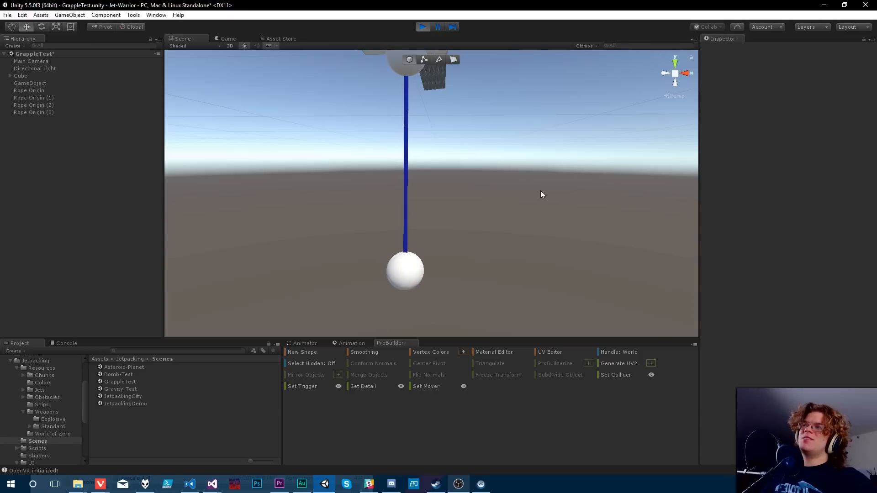
right_click_drag(500, 187, 315, 202)
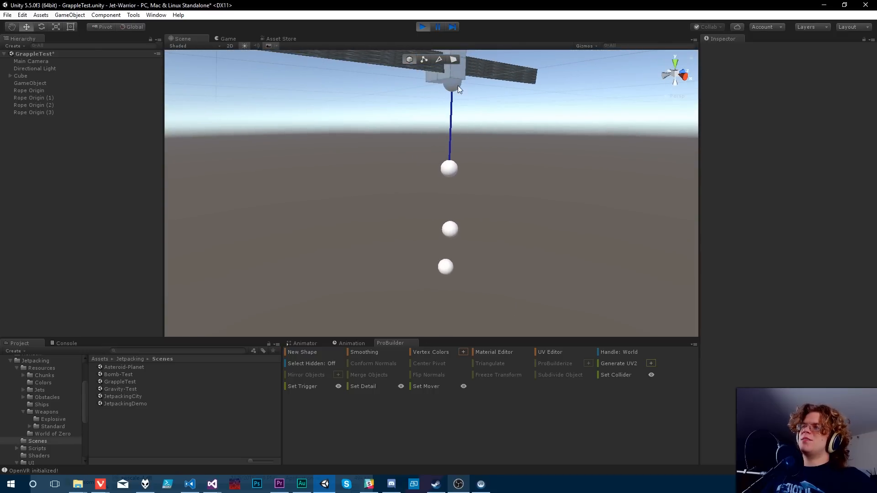
Inspect the components of the hanging rope spheres and of Rope Origin in the running scene.
left_click(454, 278)
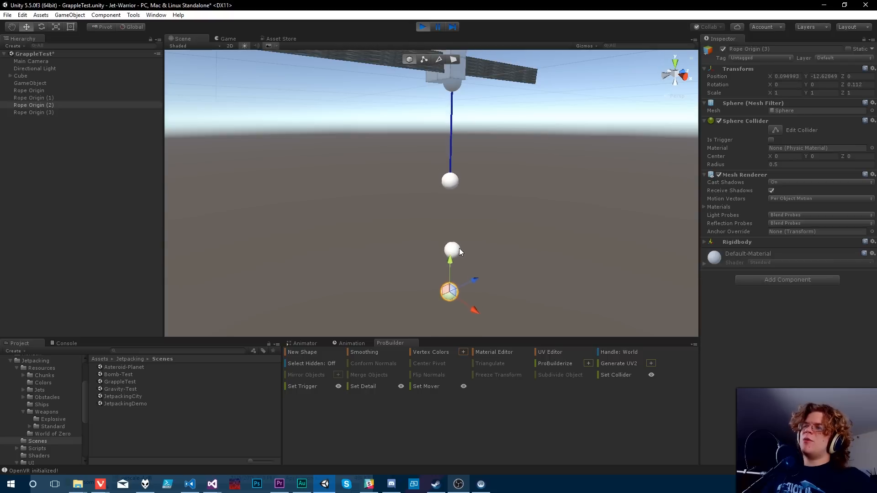
left_click(452, 181)
left_click(454, 84)
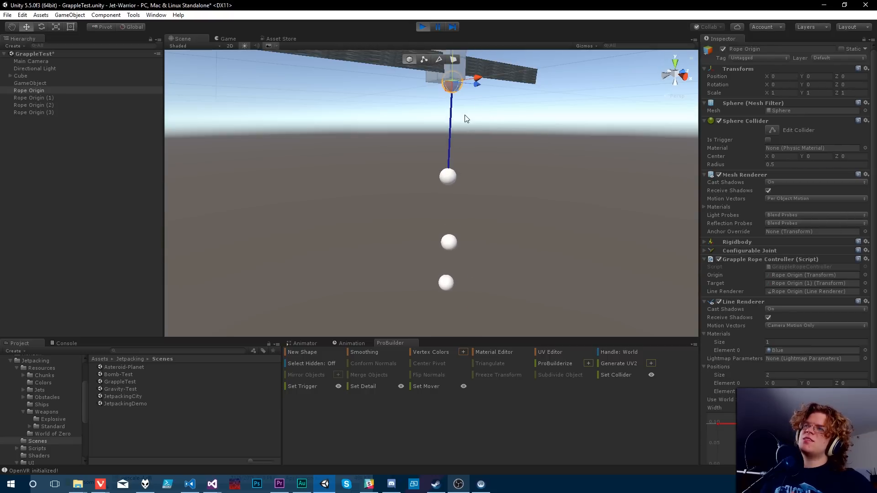
Examine the wide textured line drawn by GameObject from the side and inspect its Line Renderer settings.
right_click_drag(493, 161, 429, 108)
left_click(426, 103)
right_click_drag(431, 171, 453, 162)
key("w")
key("s")
mouse_move(236, 170)
right_mouse_down()
mouse_move(203, 177)
mouse_move(232, 176)
right_mouse_up()
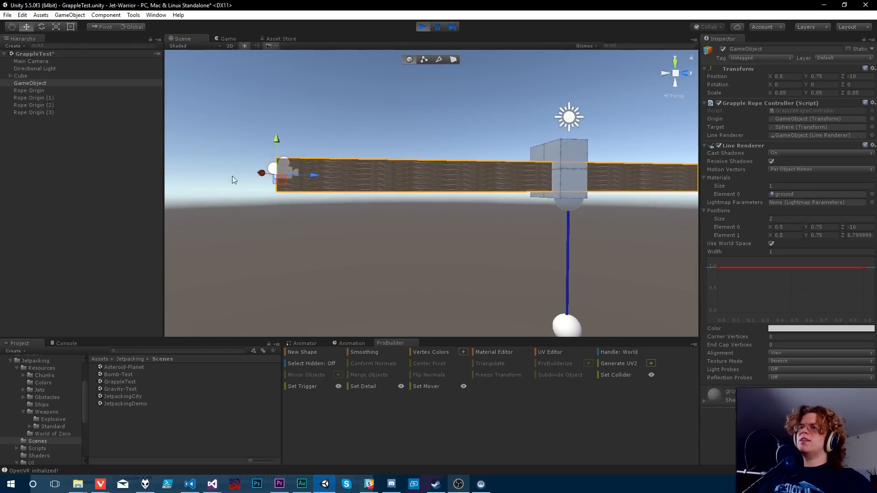
Inspect the components of the Cube and its child Sphere in the running scene.
left_click(32, 76)
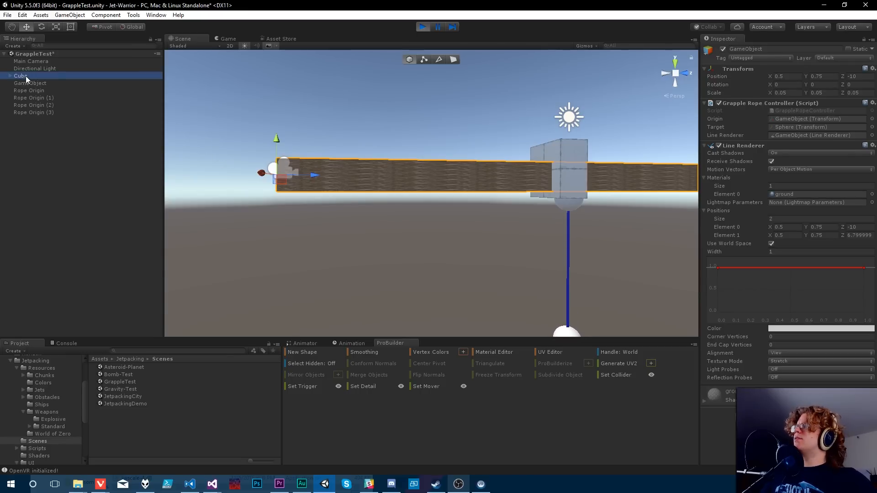
left_click(10, 75)
left_click(36, 84)
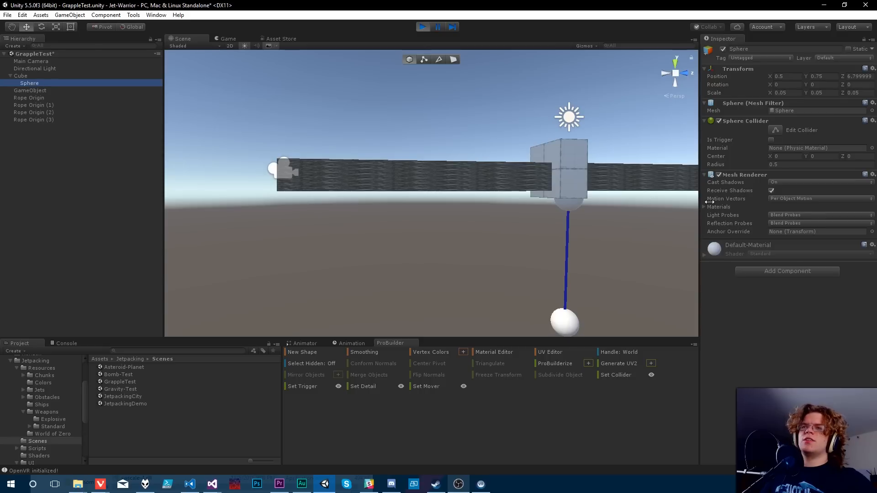
left_click(22, 76)
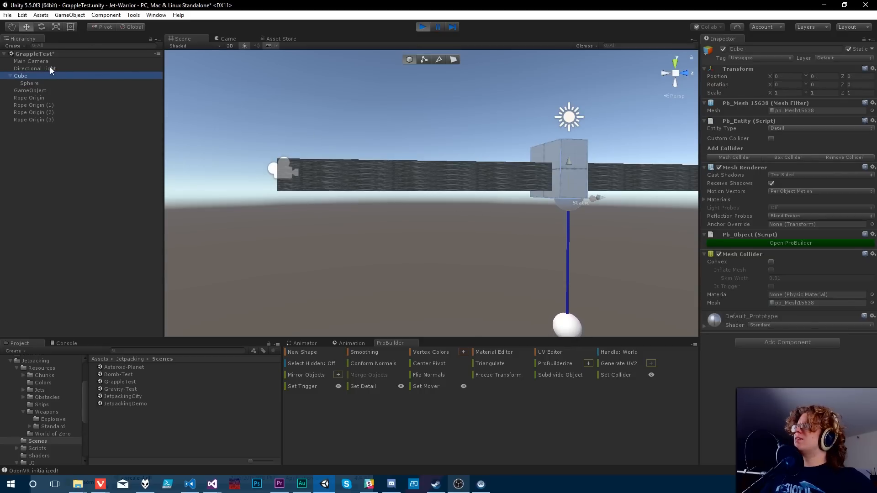
Inspect the Sphere attached to the Cube and stop running the scene.
left_click(29, 83)
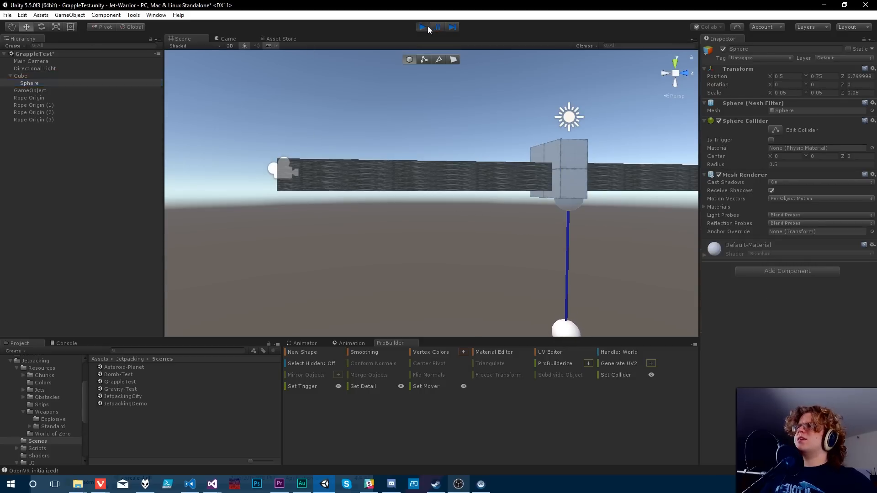
left_click(425, 26)
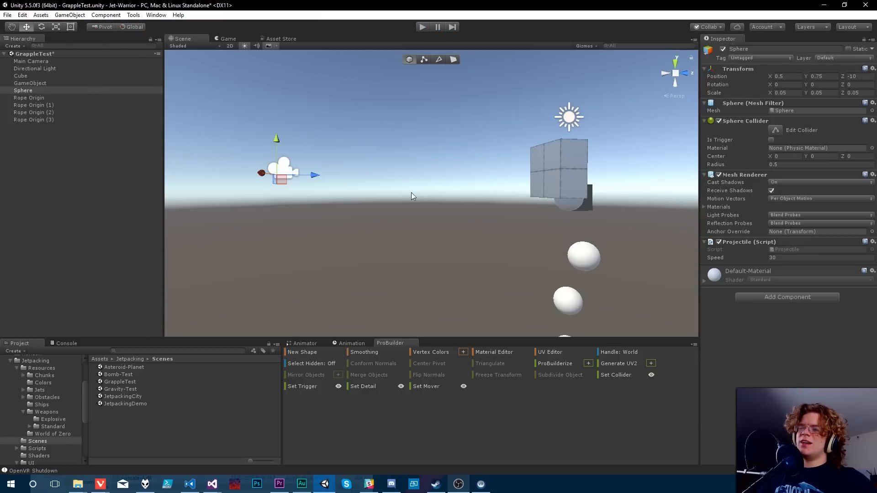
Inspect the components of the hanging spheres Rope Origin (1), Rope Origin (2) and Rope Origin (3) in the stopped scene.
right_click_drag(411, 197, 459, 225)
right_click_drag(425, 191, 486, 191)
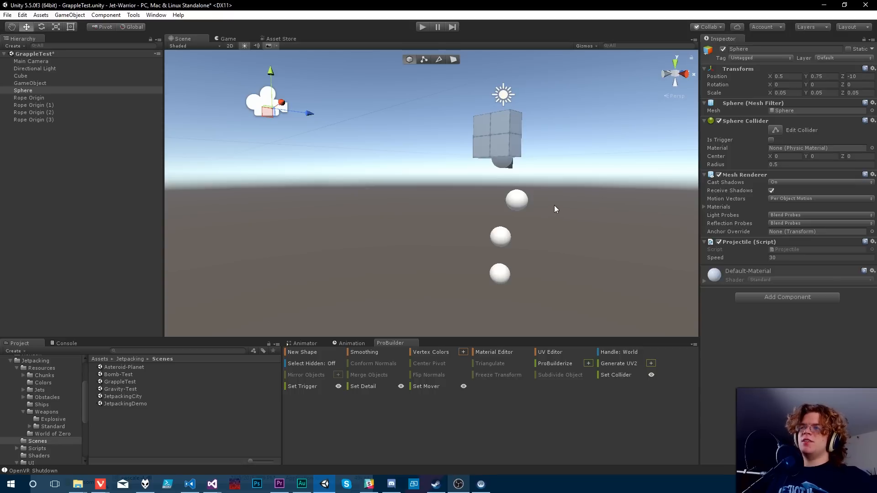
left_click_drag(555, 206, 564, 202, "alt")
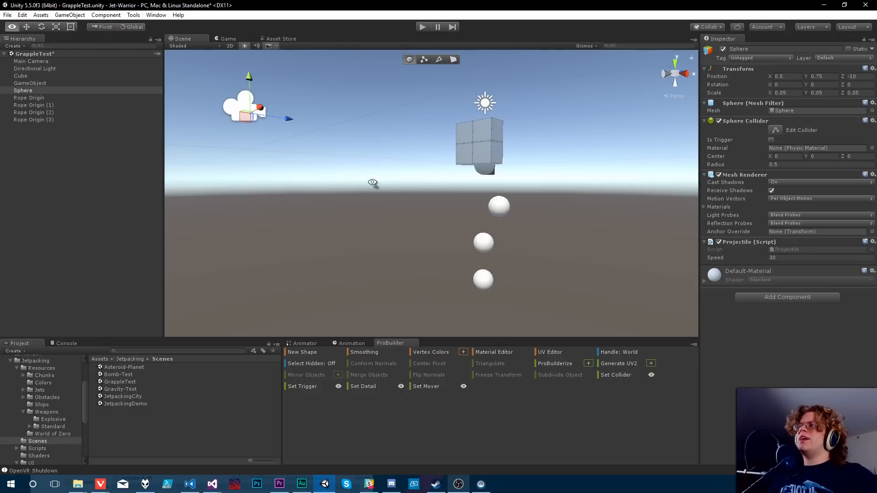
left_click_drag(373, 182, 454, 202, "alt")
left_click(476, 204)
left_click(456, 241)
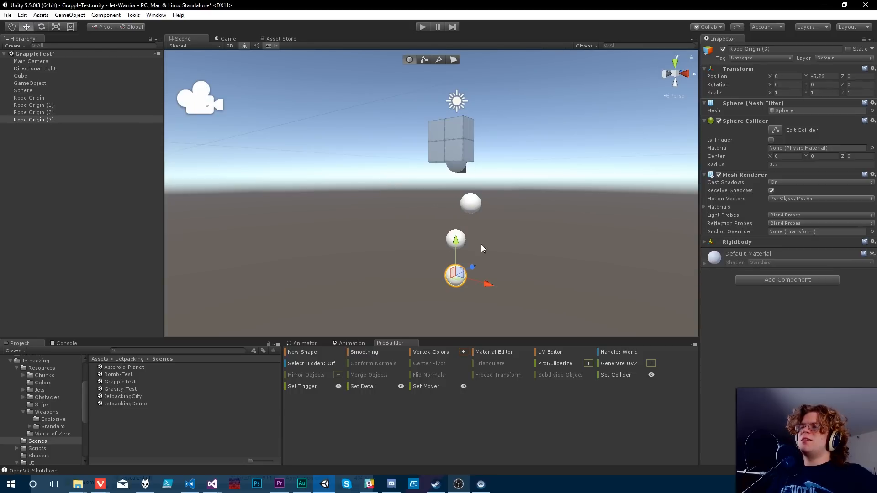
left_click(469, 205)
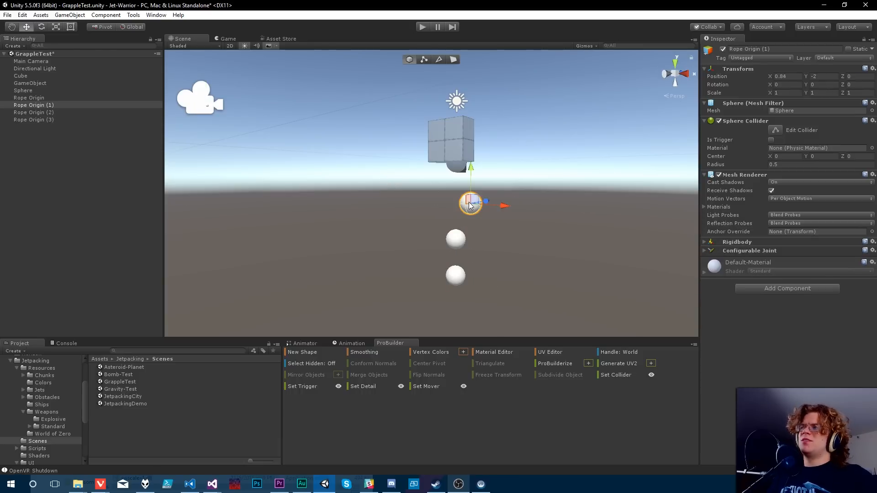
left_click(457, 238)
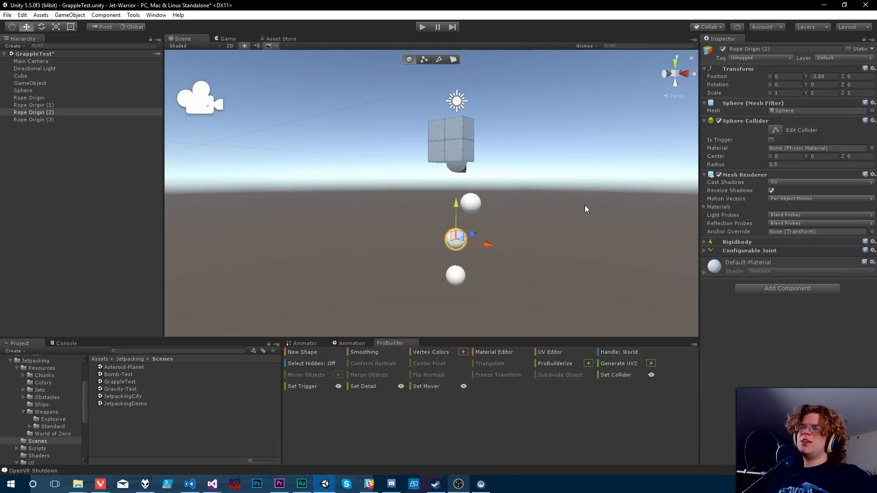
left_click(451, 281)
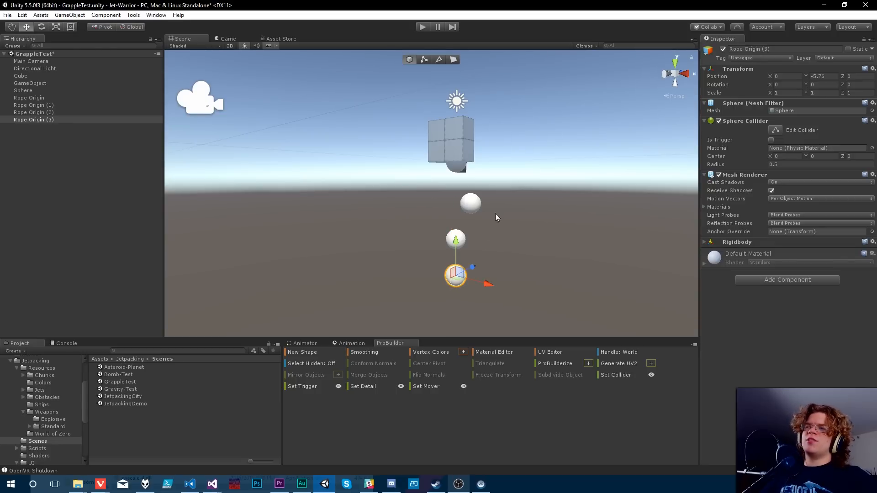
Examine the cube and the hanging rope spheres from several sides, including the offset sphere Rope Origin (1), and clear the selection.
right_click_drag(531, 214, 358, 213)
key("d")
key("w")
key("s")
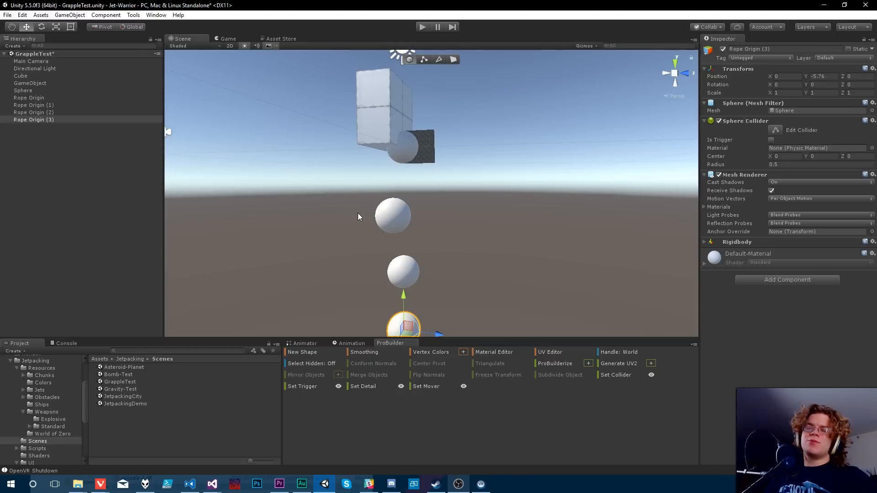
right_click_drag(424, 216, 426, 216)
right_click_drag(425, 221, 490, 239)
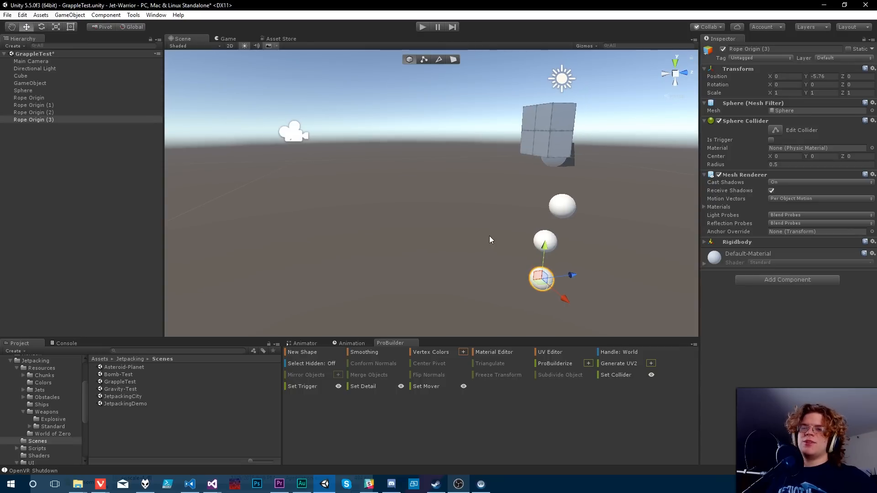
right_click_drag(581, 246, 670, 242)
left_click(639, 196)
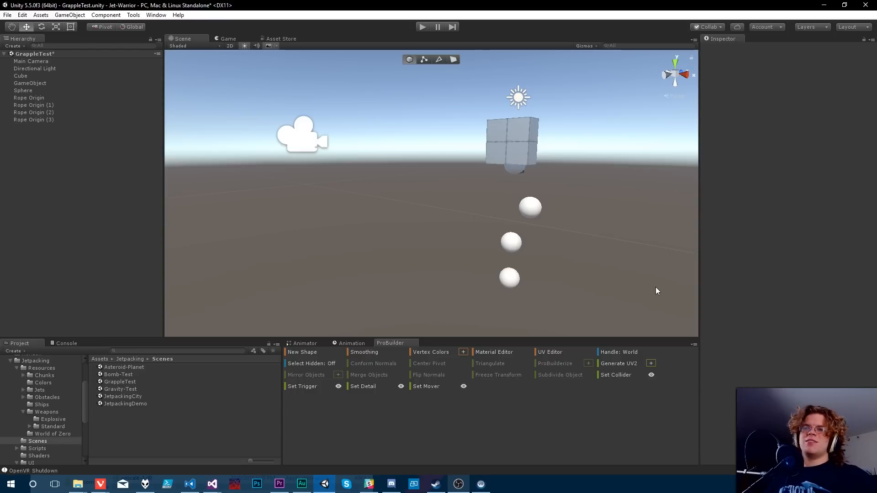
left_click(541, 207)
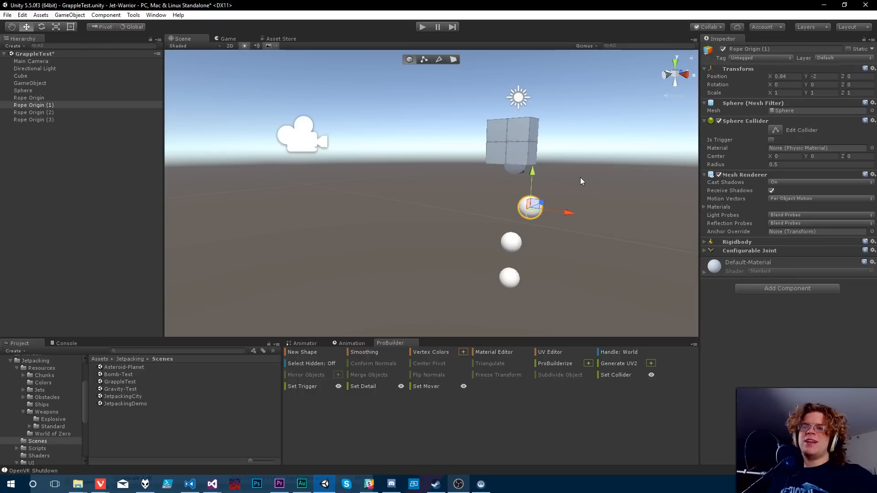
right_click_drag(580, 178, 584, 172)
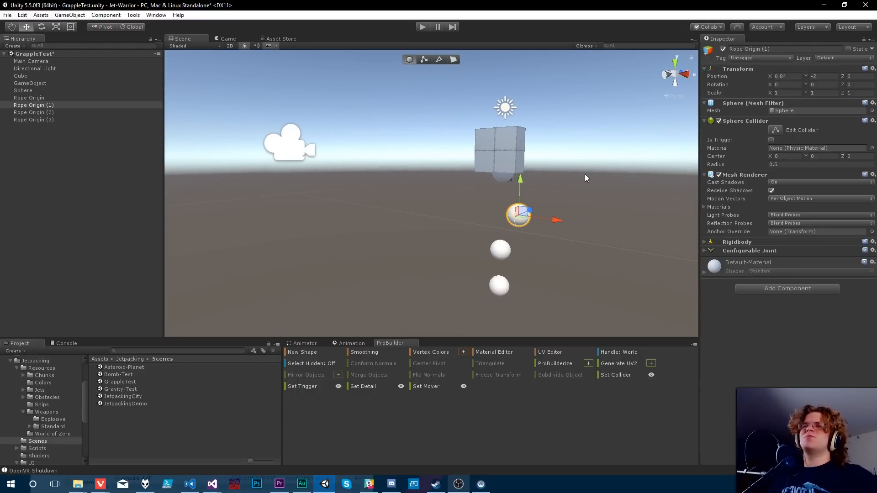
left_click(563, 172)
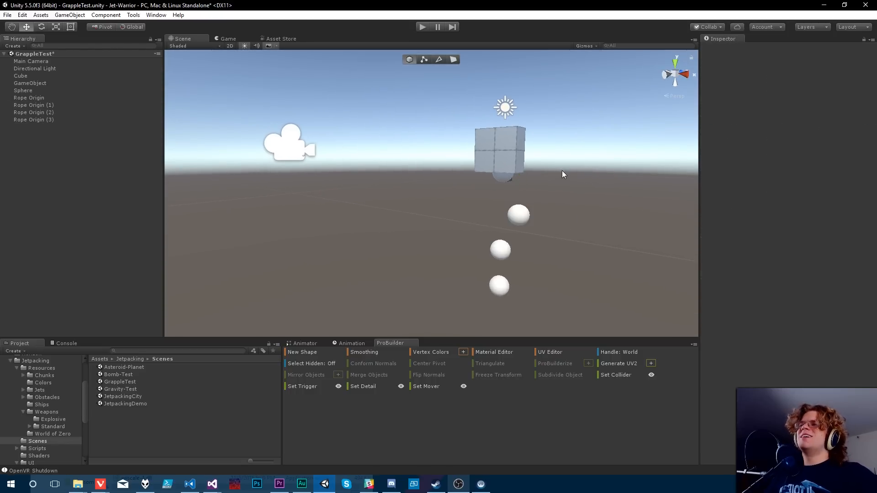